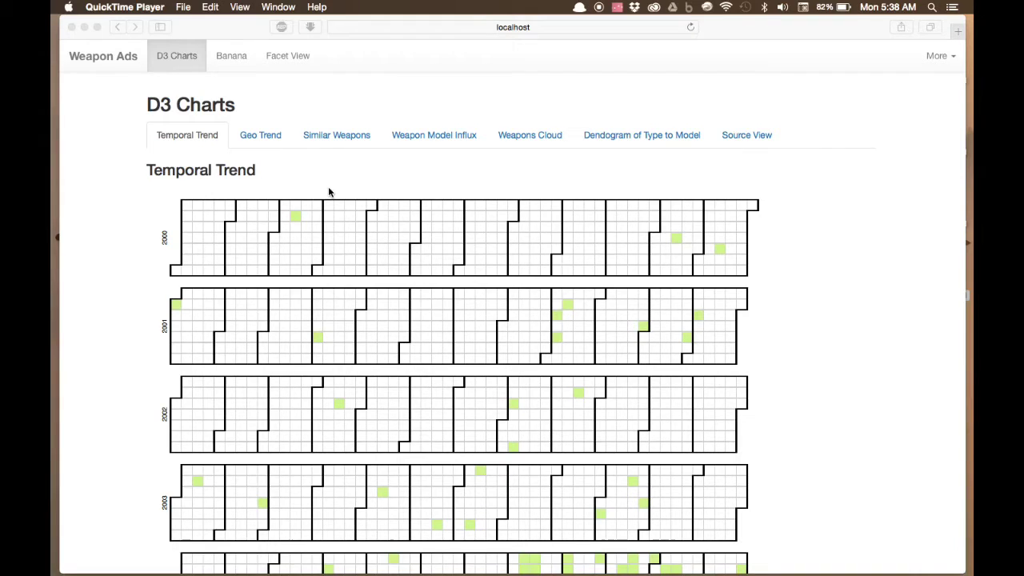
Examine the Temporal Trend calendar from 2000 through 2015, including the darkest day cells in early October 2015
{"action": "key", "text": "F2"}
{"action": "key", "text": "F2"}
{"action": "left_click", "coordinate": [179, 81]}
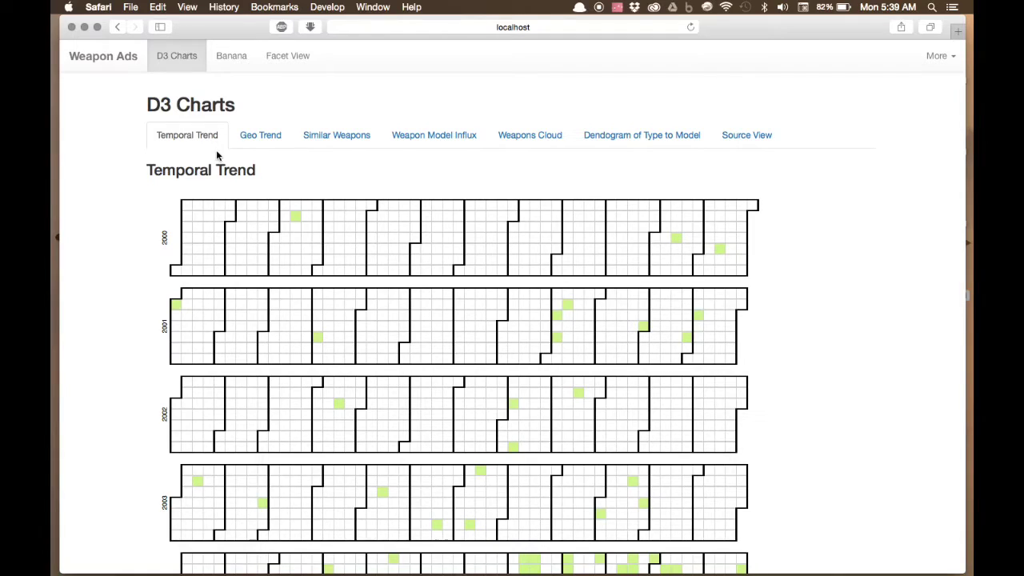
{"action": "scroll", "coordinate": [211, 189], "scroll_direction": "down", "scroll_amount": 2}
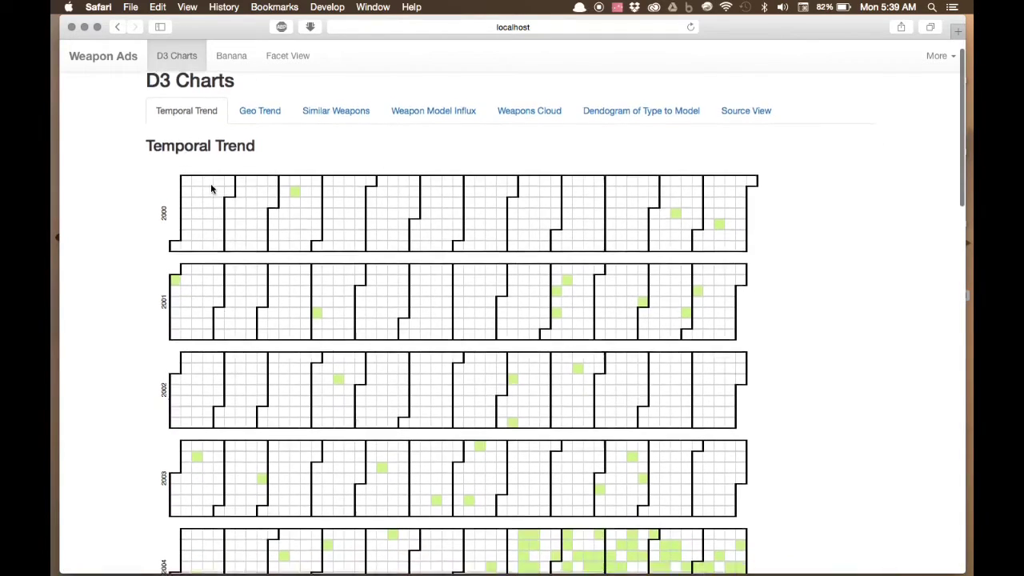
{"action": "scroll", "coordinate": [211, 188], "scroll_direction": "down", "scroll_amount": 3}
{"action": "scroll", "coordinate": [211, 189], "scroll_direction": "up", "scroll_amount": 3}
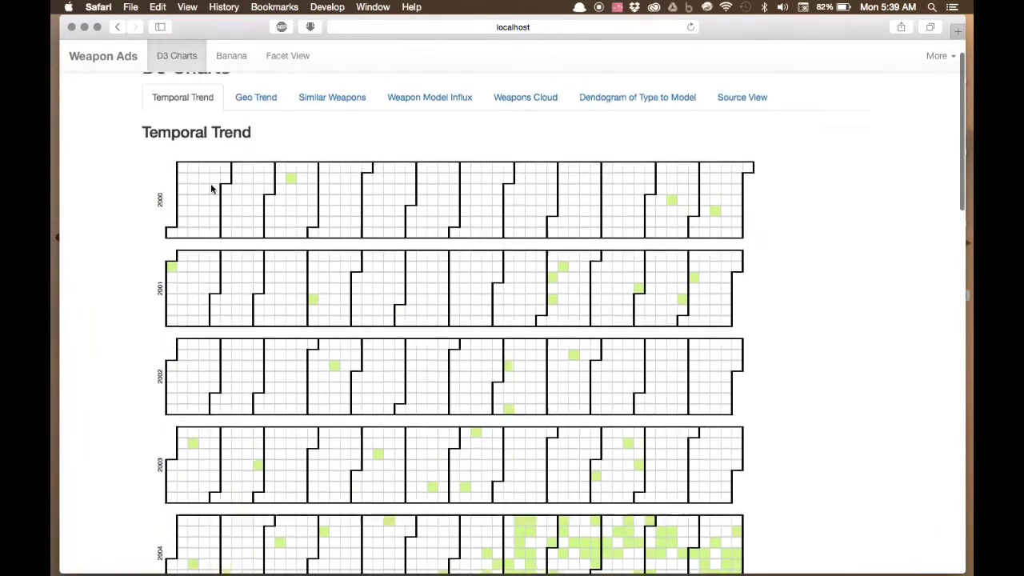
{"action": "scroll", "coordinate": [211, 189], "scroll_direction": "up", "scroll_amount": 2}
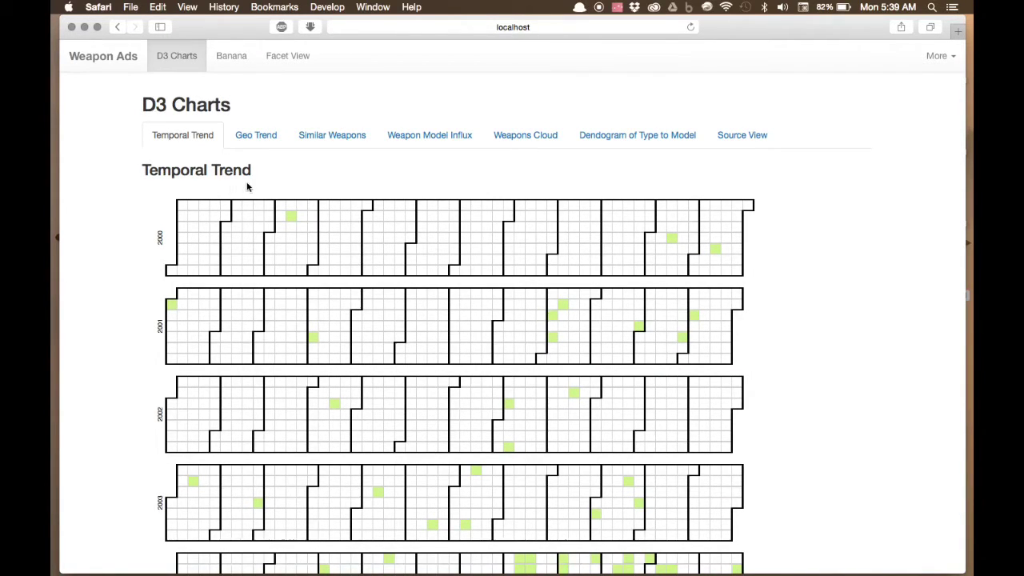
{"action": "scroll", "coordinate": [268, 212], "scroll_direction": "down", "scroll_amount": 3}
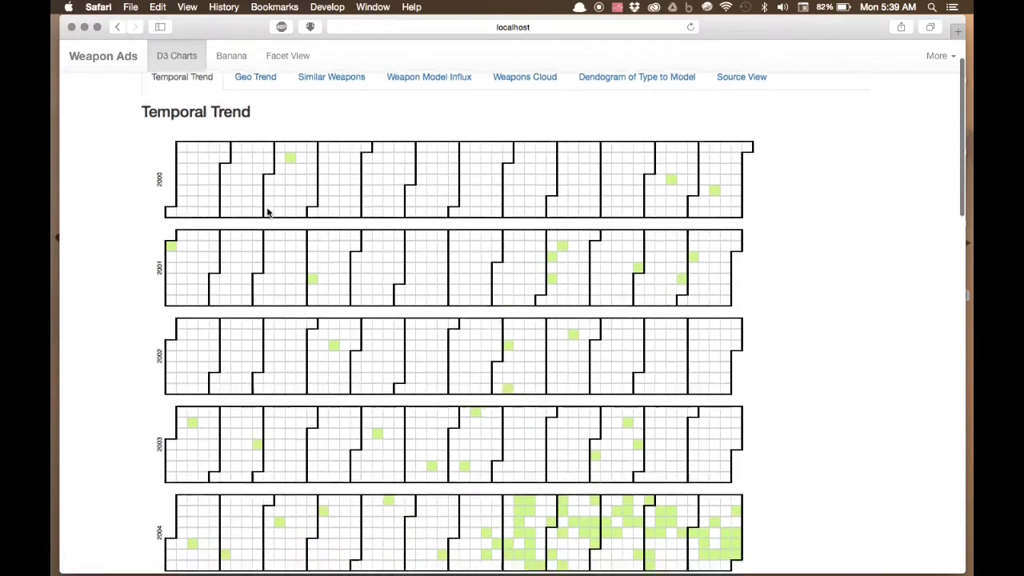
{"action": "scroll", "coordinate": [268, 212], "scroll_direction": "down", "scroll_amount": 3}
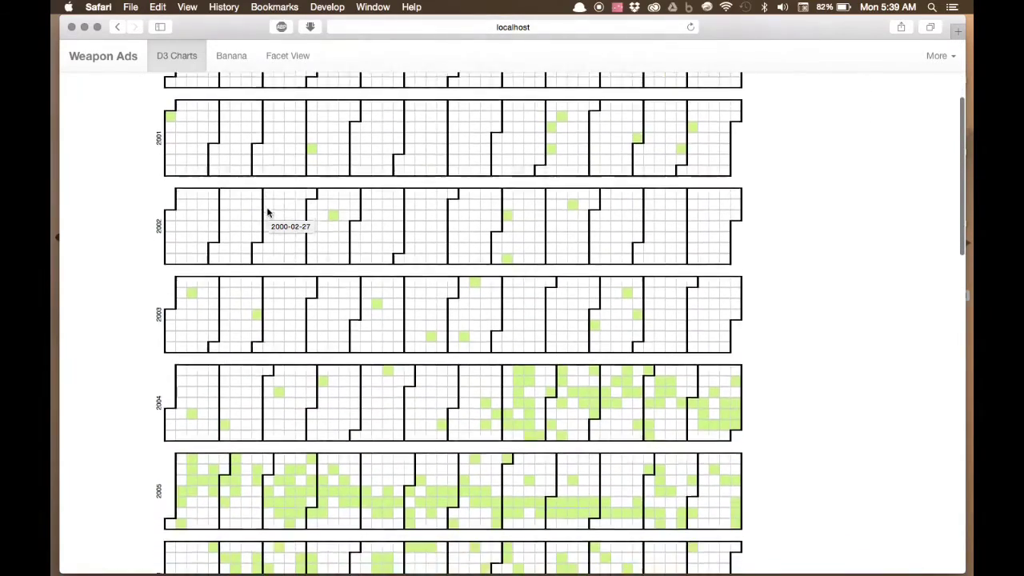
{"action": "scroll", "coordinate": [268, 212], "scroll_direction": "down", "scroll_amount": 3}
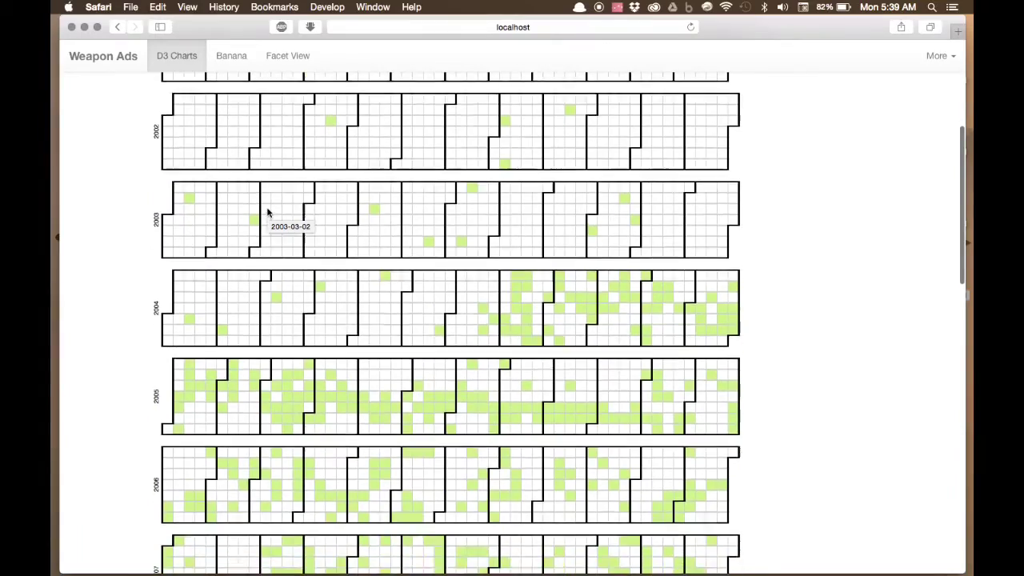
{"action": "scroll", "coordinate": [267, 212], "scroll_direction": "down", "scroll_amount": 4}
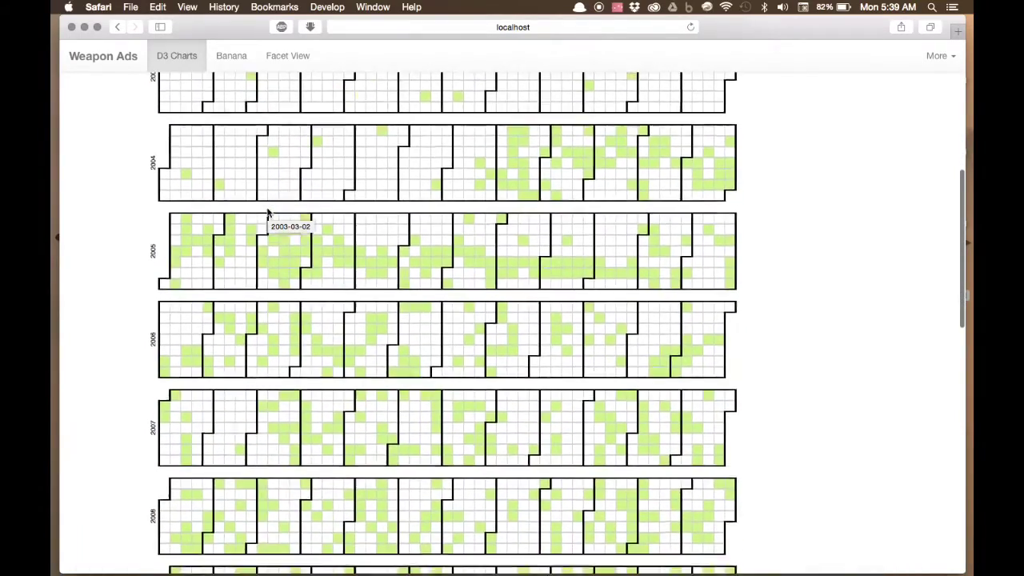
{"action": "scroll", "coordinate": [268, 212], "scroll_direction": "down", "scroll_amount": 4}
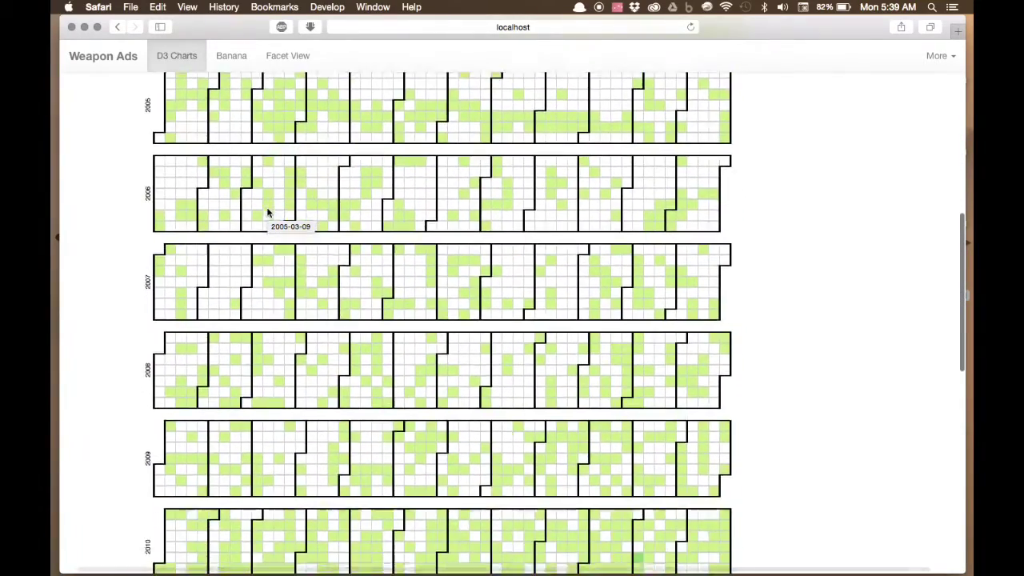
{"action": "scroll", "coordinate": [268, 212], "scroll_direction": "down", "scroll_amount": 8}
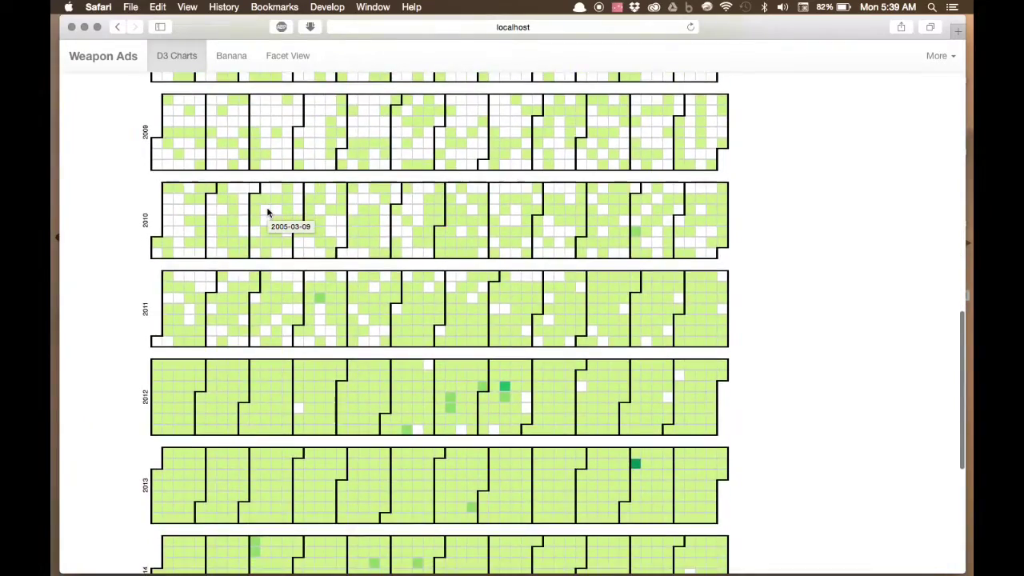
{"action": "scroll", "coordinate": [268, 212], "scroll_direction": "down", "scroll_amount": 2}
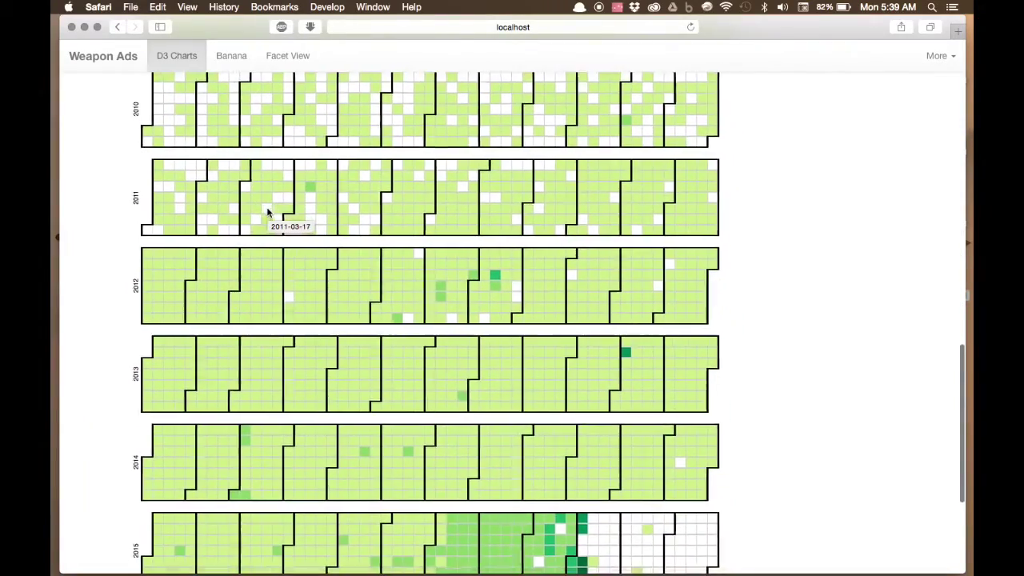
{"action": "scroll", "coordinate": [268, 212], "scroll_direction": "down", "scroll_amount": 1}
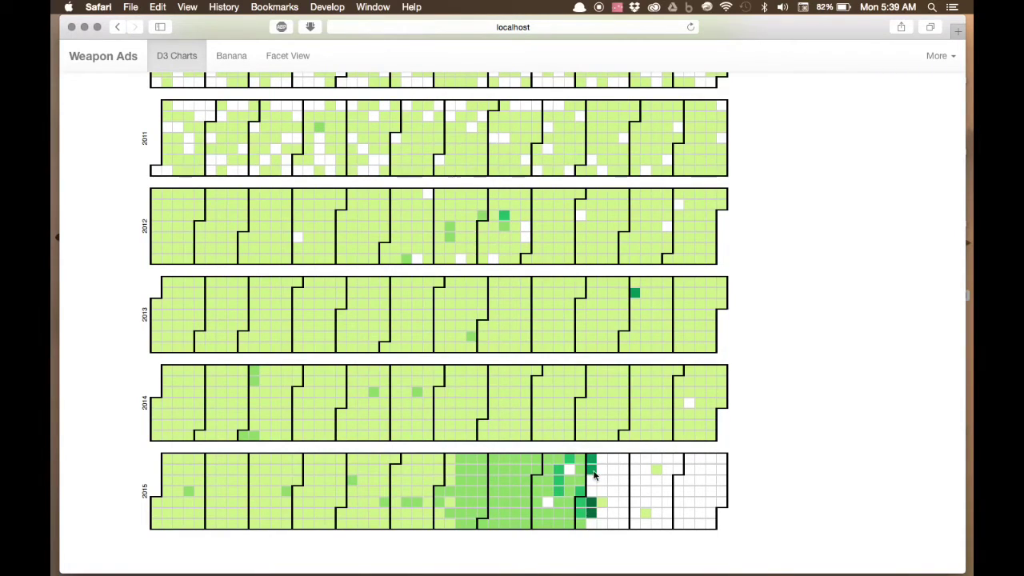
{"action": "mouse_move", "coordinate": [593, 475]}
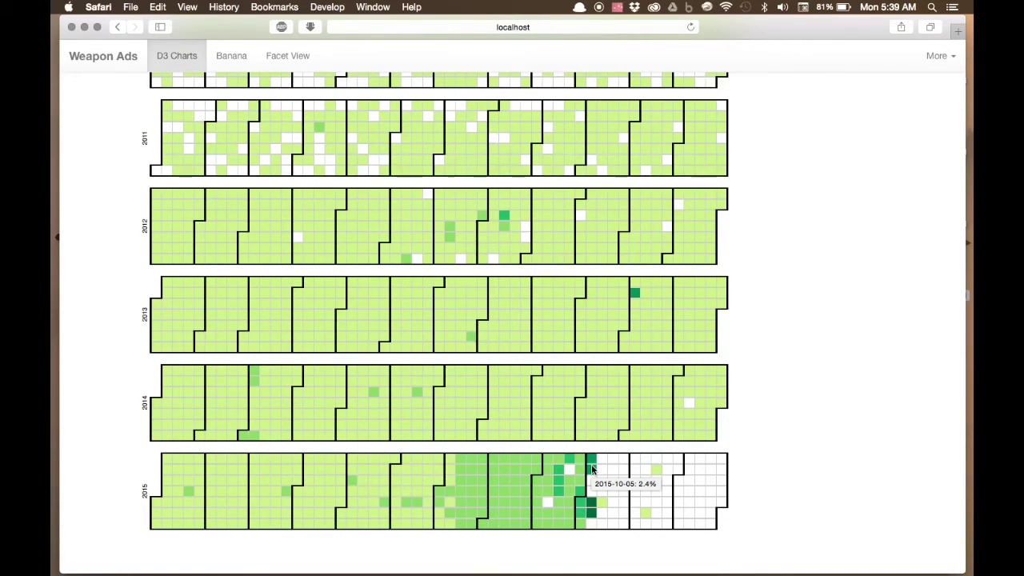
Review the Temporal Trend calendar again from 2000 onward and inspect the dark cell at the start of November 2013
{"action": "scroll", "coordinate": [560, 360], "scroll_direction": "down", "scroll_amount": 3}
{"action": "scroll", "coordinate": [557, 363], "scroll_direction": "up", "scroll_amount": 5}
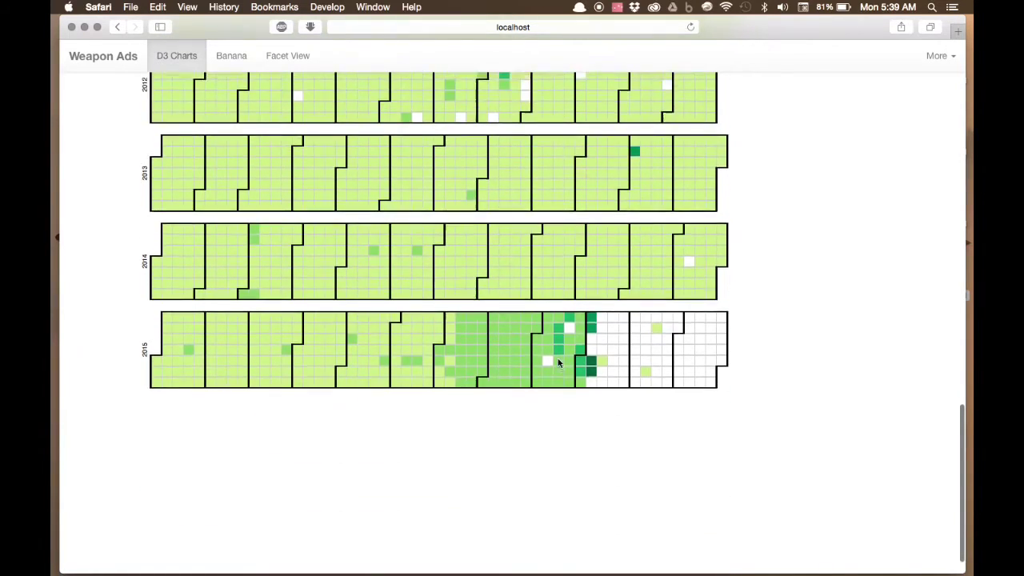
{"action": "scroll", "coordinate": [557, 364], "scroll_direction": "up", "scroll_amount": 10}
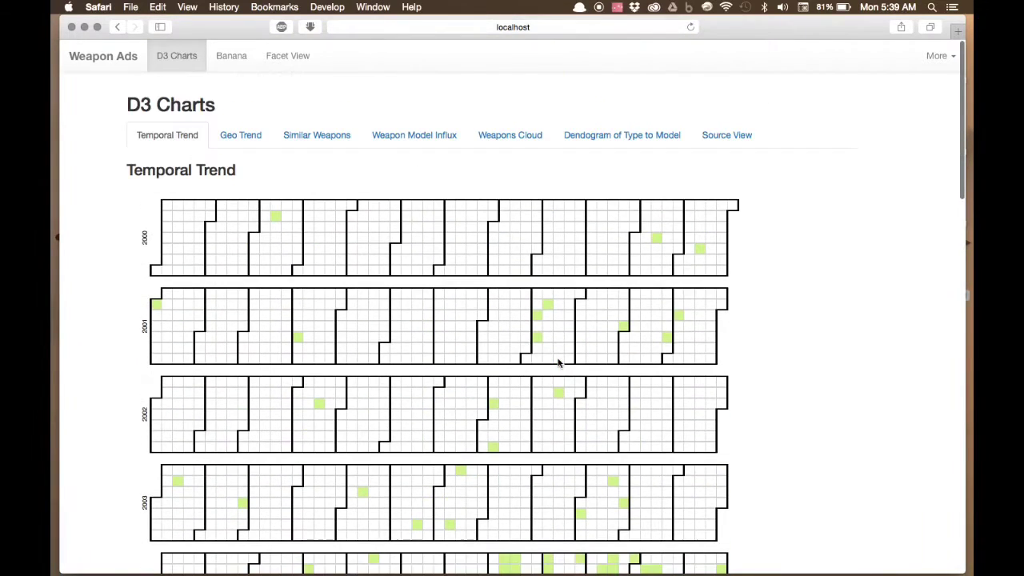
{"action": "mouse_move", "coordinate": [558, 362]}
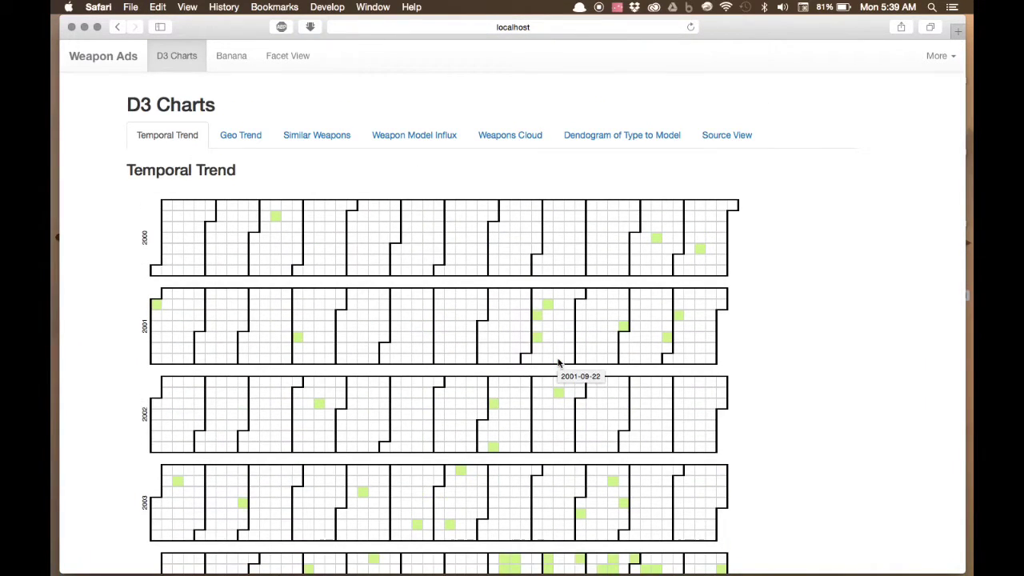
{"action": "scroll", "coordinate": [558, 362], "scroll_direction": "down", "scroll_amount": 5}
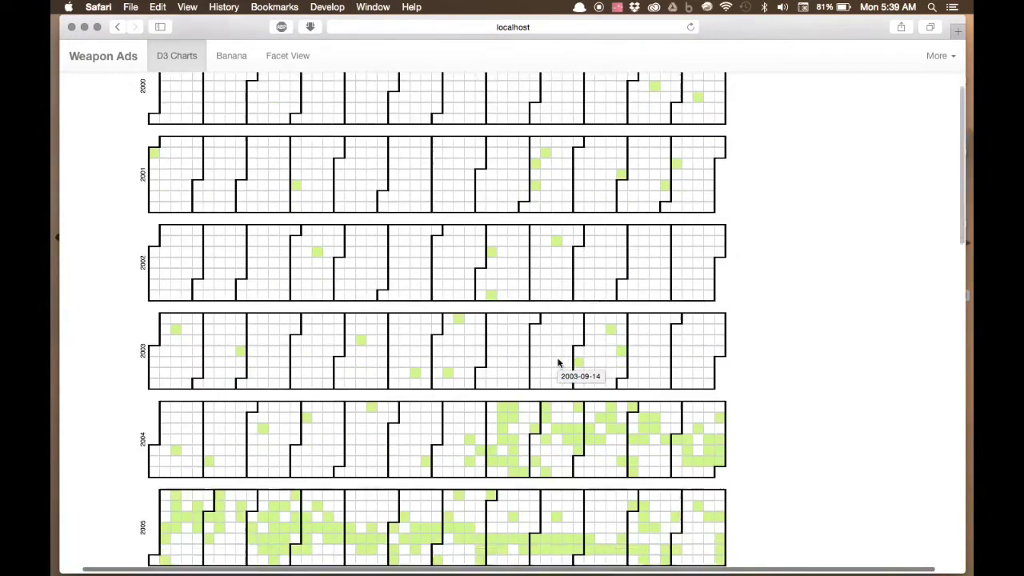
{"action": "scroll", "coordinate": [559, 362], "scroll_direction": "down", "scroll_amount": 2}
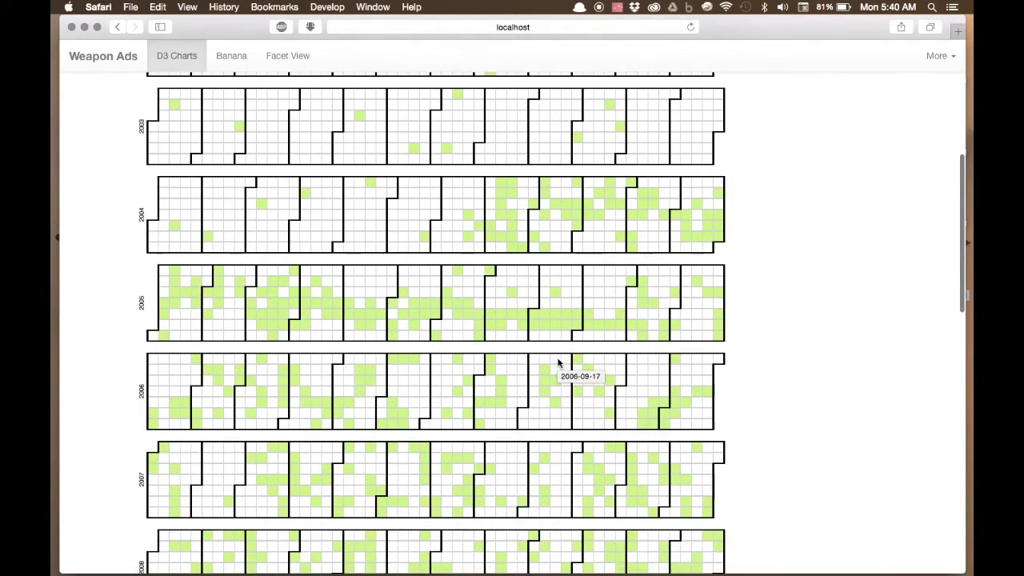
{"action": "scroll", "coordinate": [557, 411], "scroll_direction": "down", "scroll_amount": 10}
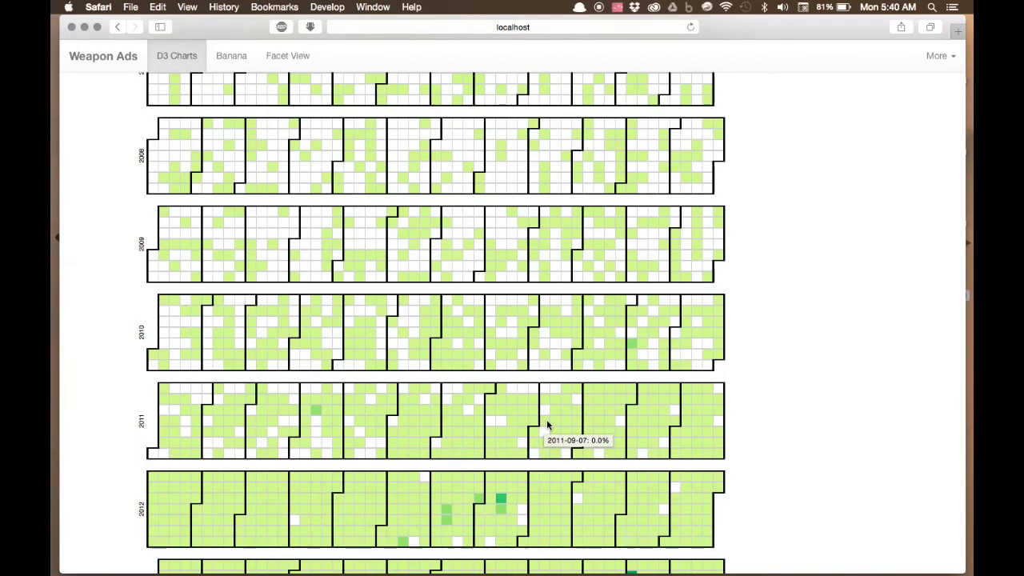
{"action": "scroll", "coordinate": [547, 424], "scroll_direction": "down", "scroll_amount": 4}
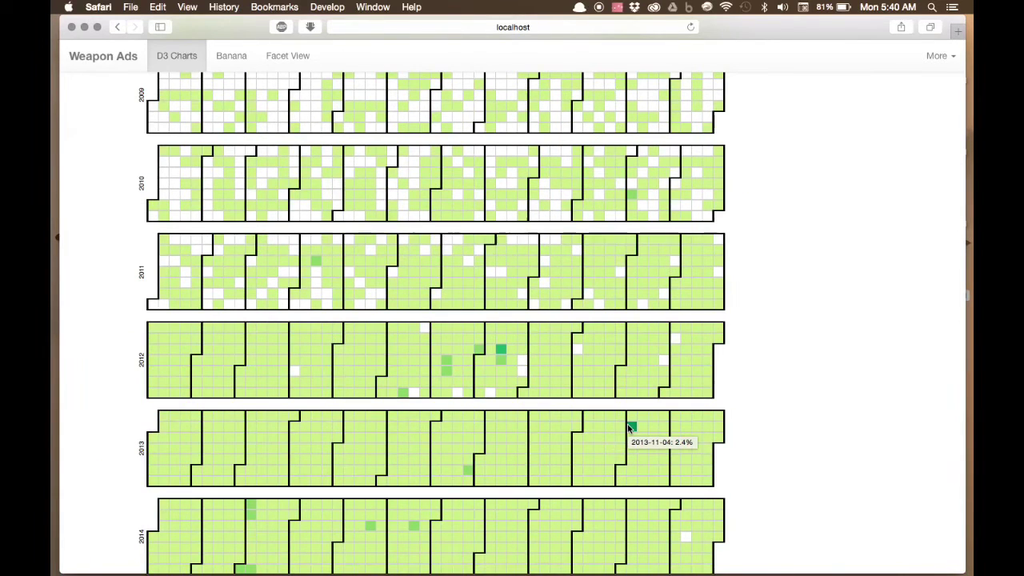
{"action": "scroll", "coordinate": [629, 425], "scroll_direction": "up", "scroll_amount": 20}
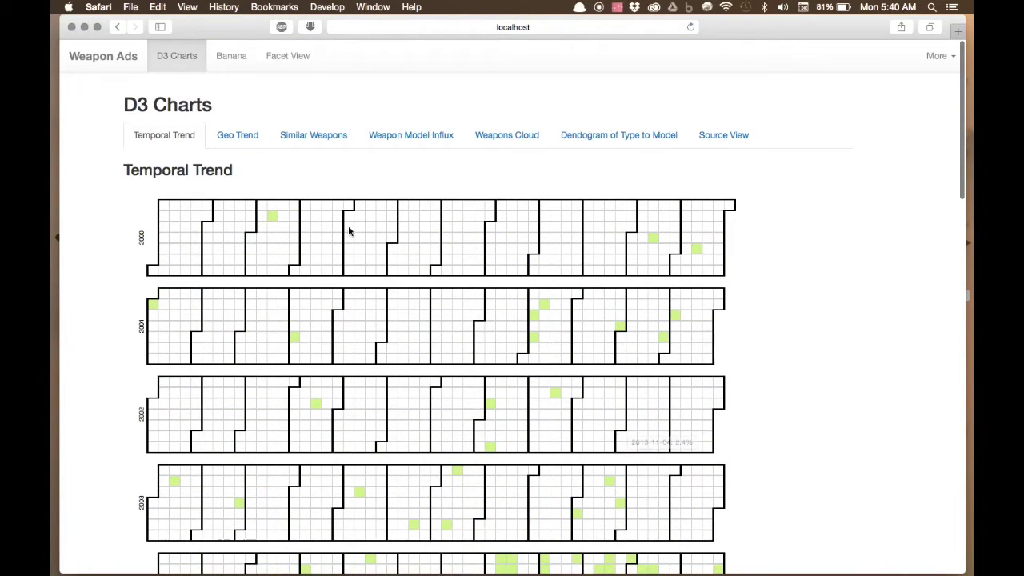
Open the Geo Trend chart and set its number of top results to 1000
{"action": "left_click", "coordinate": [242, 135]}
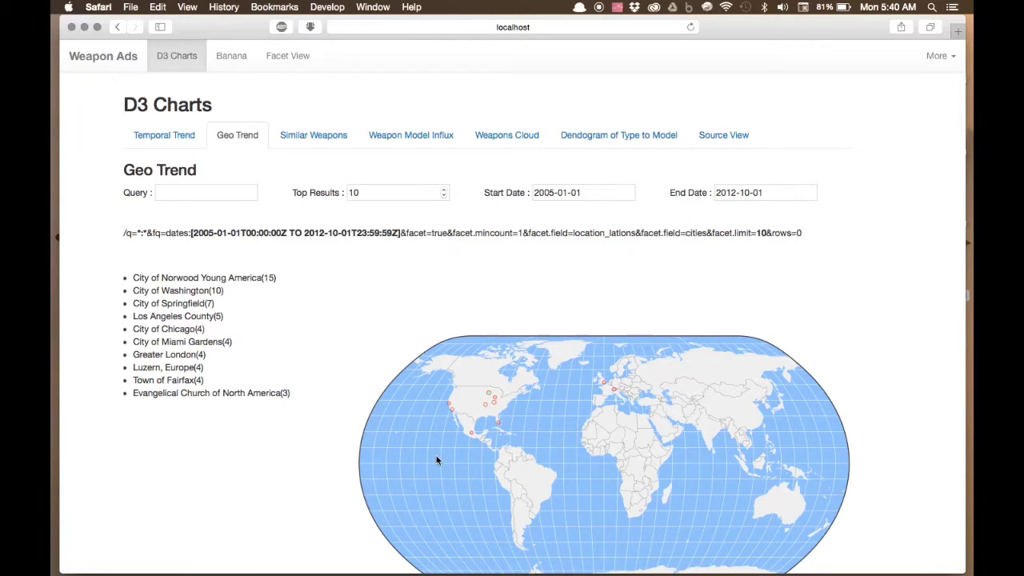
{"action": "scroll", "coordinate": [437, 460], "scroll_direction": "down", "scroll_amount": 2}
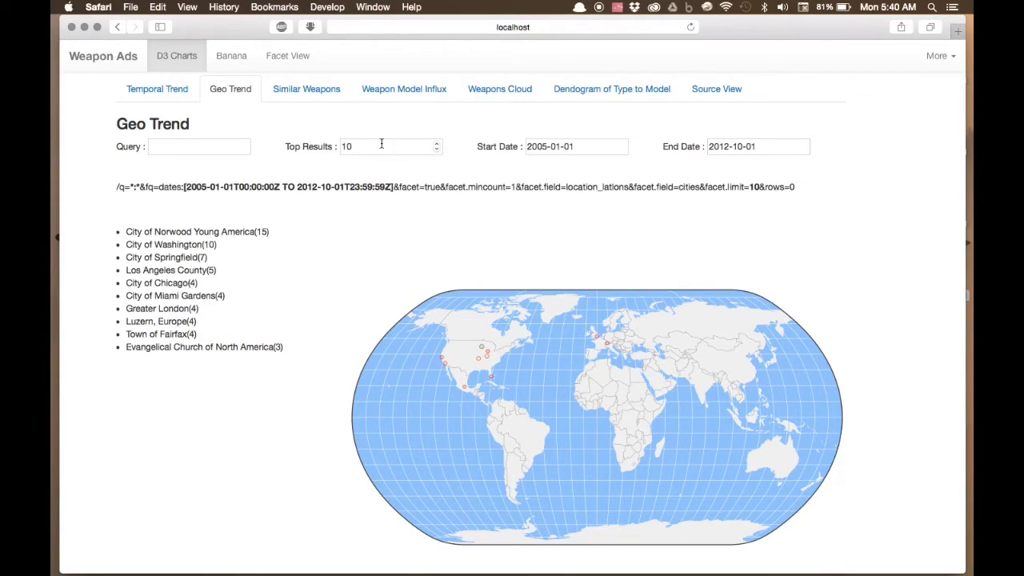
{"action": "left_click", "coordinate": [438, 145]}
{"action": "left_click", "coordinate": [438, 145]}
{"action": "left_click", "coordinate": [437, 145]}
{"action": "left_click", "coordinate": [437, 145]}
{"action": "left_click", "coordinate": [415, 165]}
{"action": "left_click", "coordinate": [392, 148]}
{"action": "key", "text": "BackSpace"}
{"action": "key", "text": "BackSpace"}
{"action": "type", "text": "1000"}
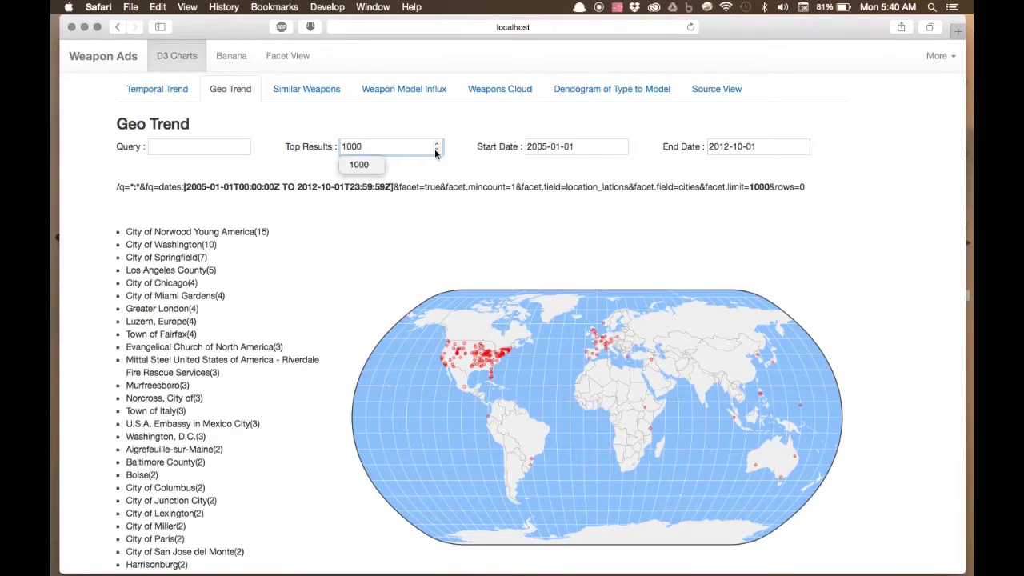
{"action": "left_click", "coordinate": [546, 165]}
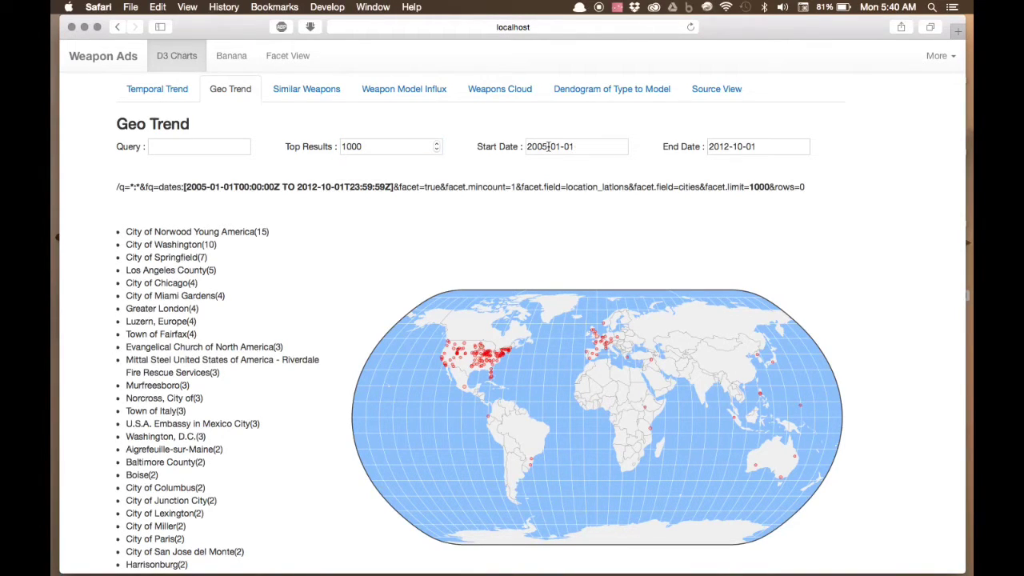
Remove the last digit of the start date's year and restore the date to 2005-01-01
{"action": "left_click", "coordinate": [416, 146]}
{"action": "left_click", "coordinate": [566, 146]}
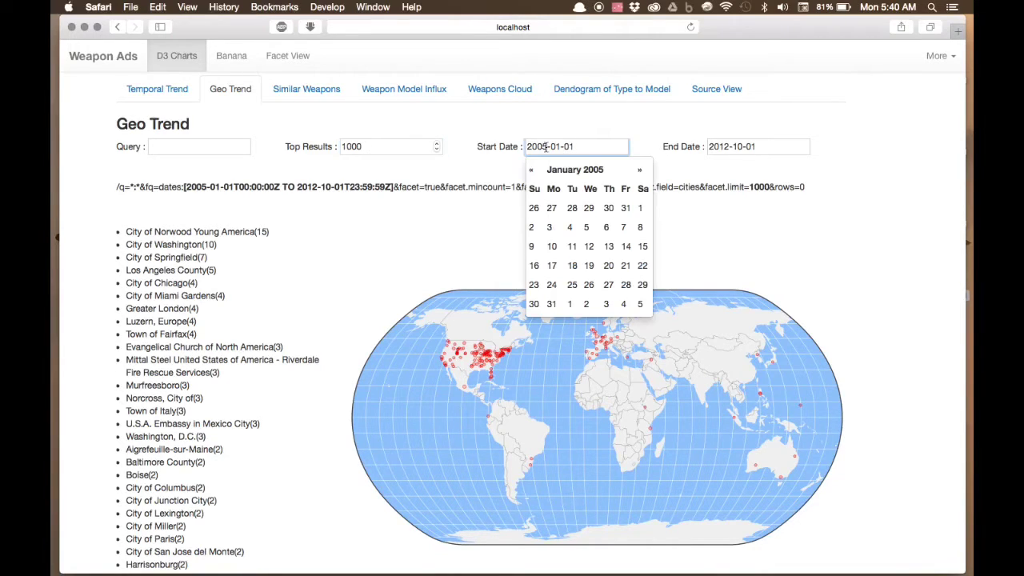
{"action": "key", "text": "BackSpace"}
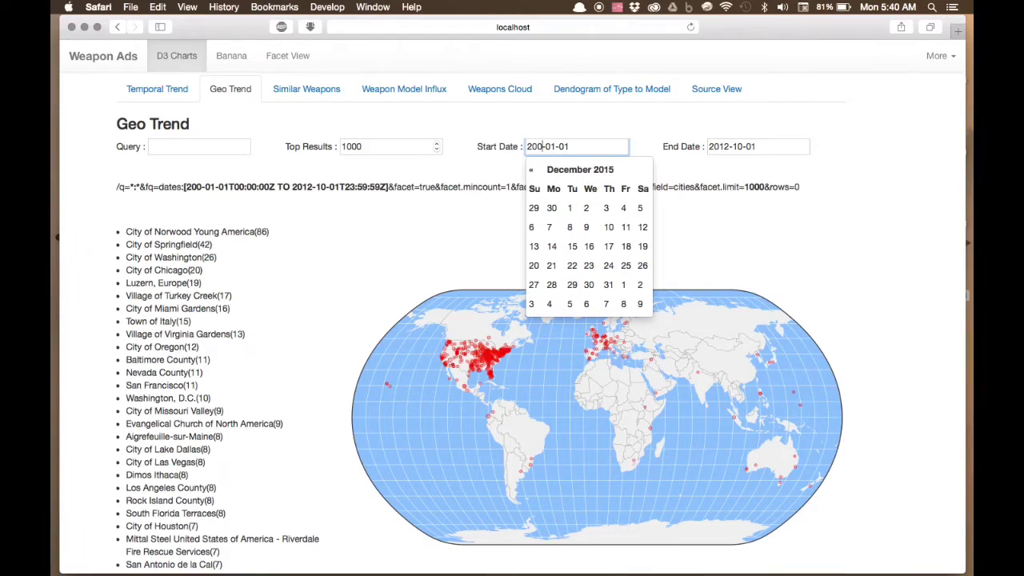
{"action": "type", "text": "5"}
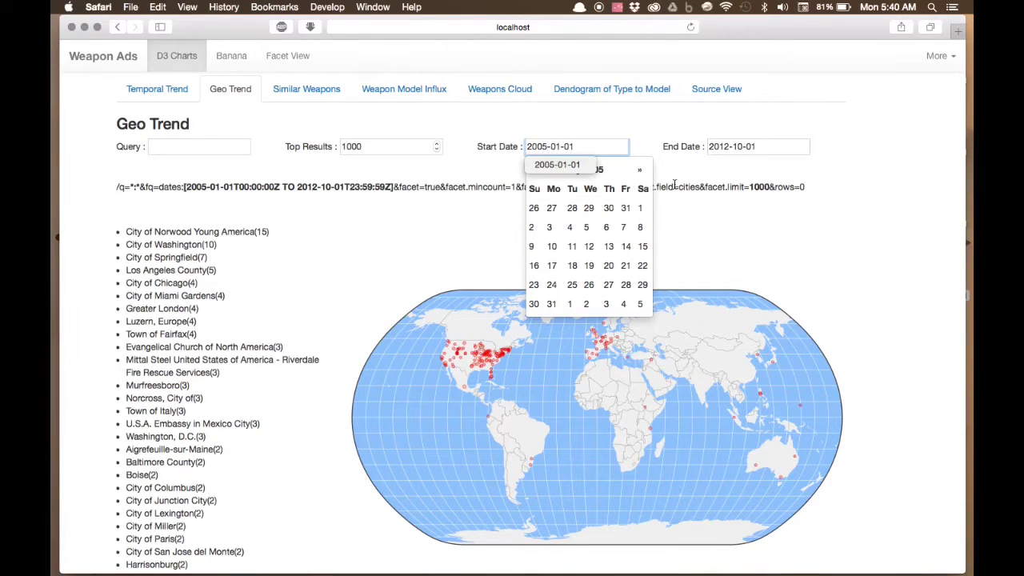
{"action": "left_click", "coordinate": [670, 183]}
Set the Geo Trend end date to 2011-10-01 and look over the updated city list and map
{"action": "left_click", "coordinate": [731, 147]}
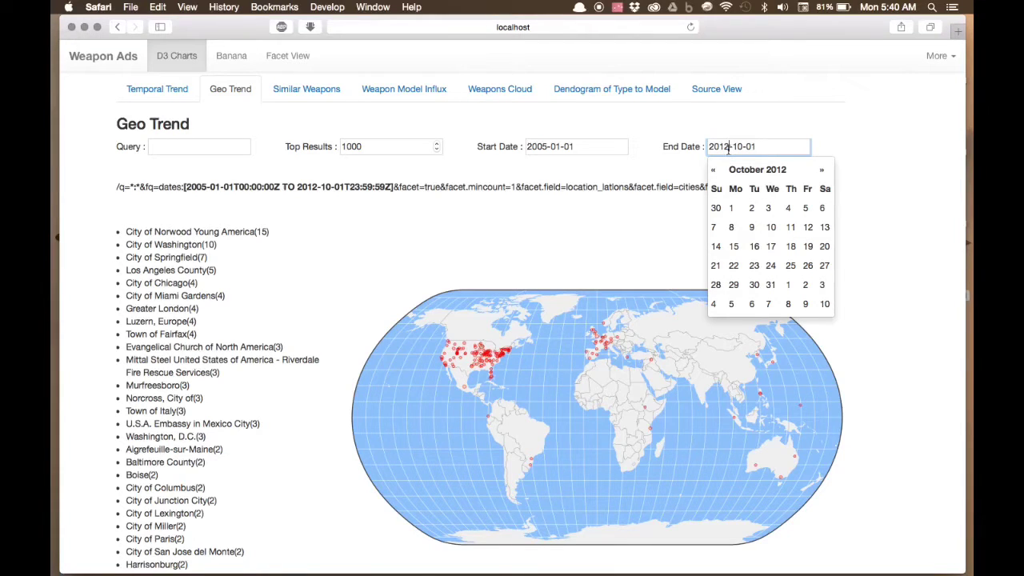
{"action": "key", "text": "BackSpace"}
{"action": "type", "text": "1"}
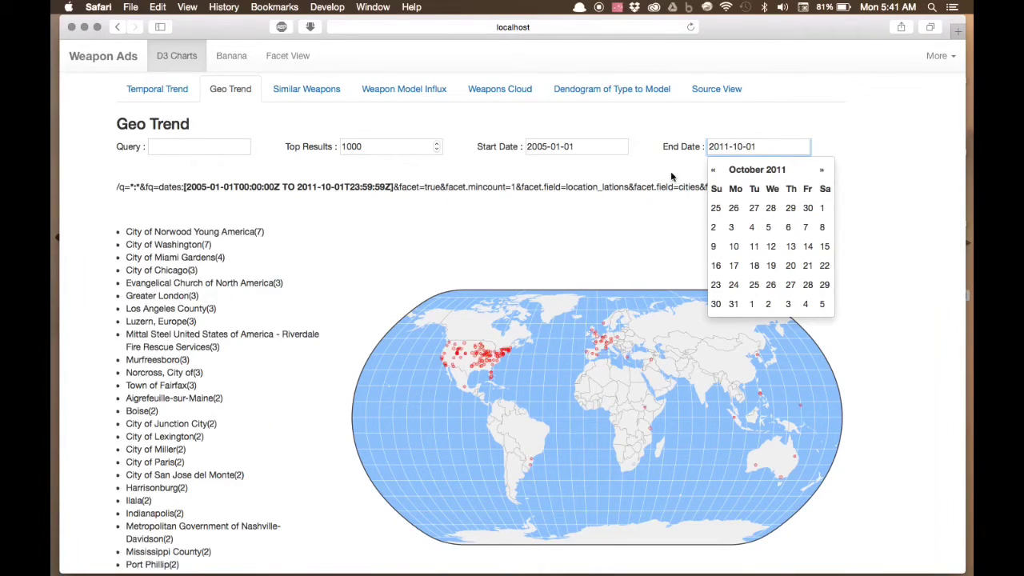
{"action": "left_click", "coordinate": [653, 189]}
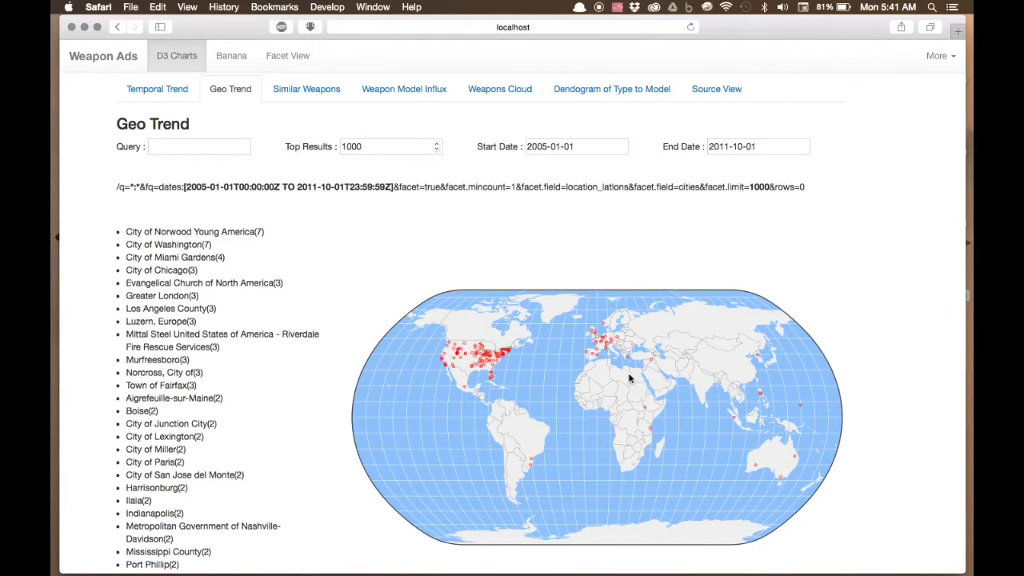
{"action": "scroll", "coordinate": [432, 315], "scroll_direction": "up", "scroll_amount": 1}
{"action": "scroll", "coordinate": [431, 315], "scroll_direction": "down", "scroll_amount": 3}
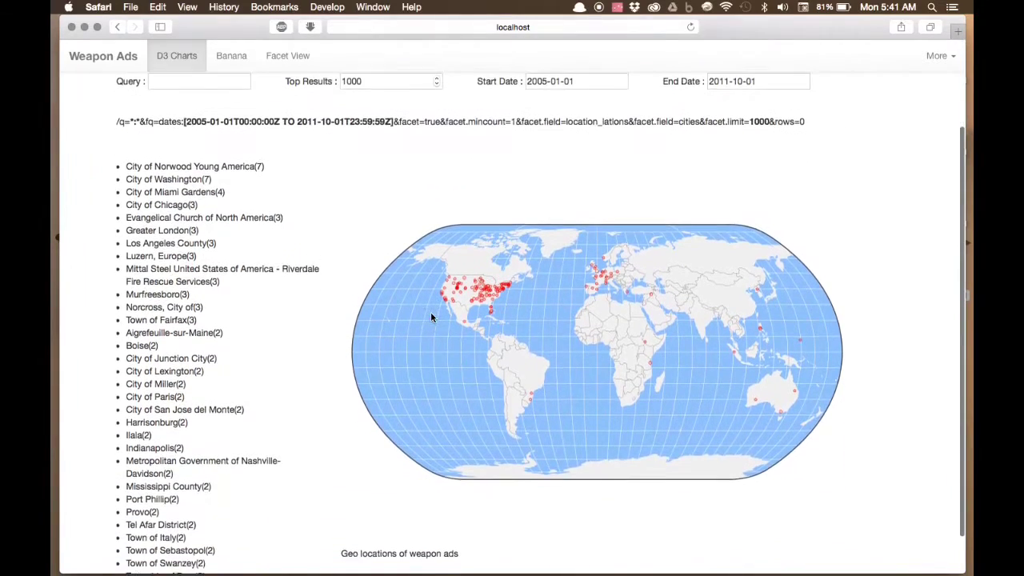
{"action": "scroll", "coordinate": [431, 318], "scroll_direction": "down", "scroll_amount": 1}
{"action": "scroll", "coordinate": [430, 318], "scroll_direction": "up", "scroll_amount": 4}
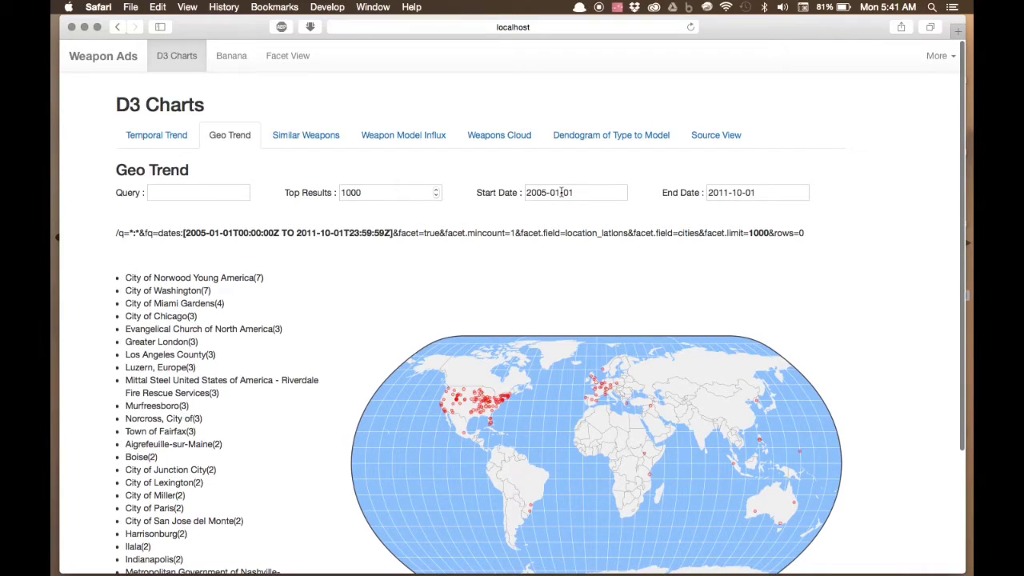
Set the Geo Trend end date back to 2012-10-01
{"action": "left_click", "coordinate": [728, 195]}
{"action": "key", "text": "BackSpace"}
{"action": "type", "text": "2"}
{"action": "left_click", "coordinate": [566, 238]}
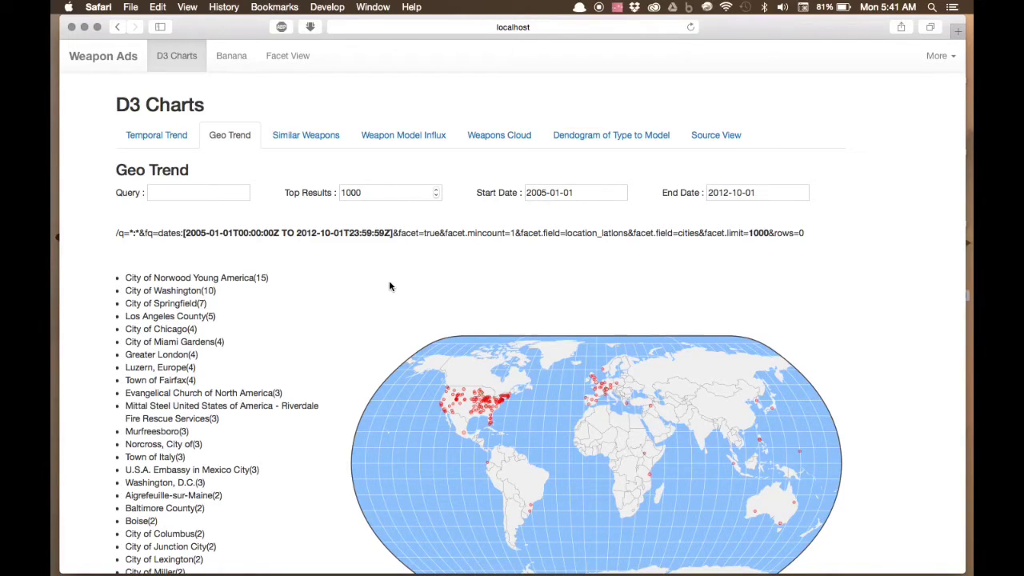
Reduce the number of top results in Geo Trend to 100
{"action": "left_click", "coordinate": [204, 197]}
{"action": "left_click", "coordinate": [405, 195]}
{"action": "key", "text": "BackSpace"}
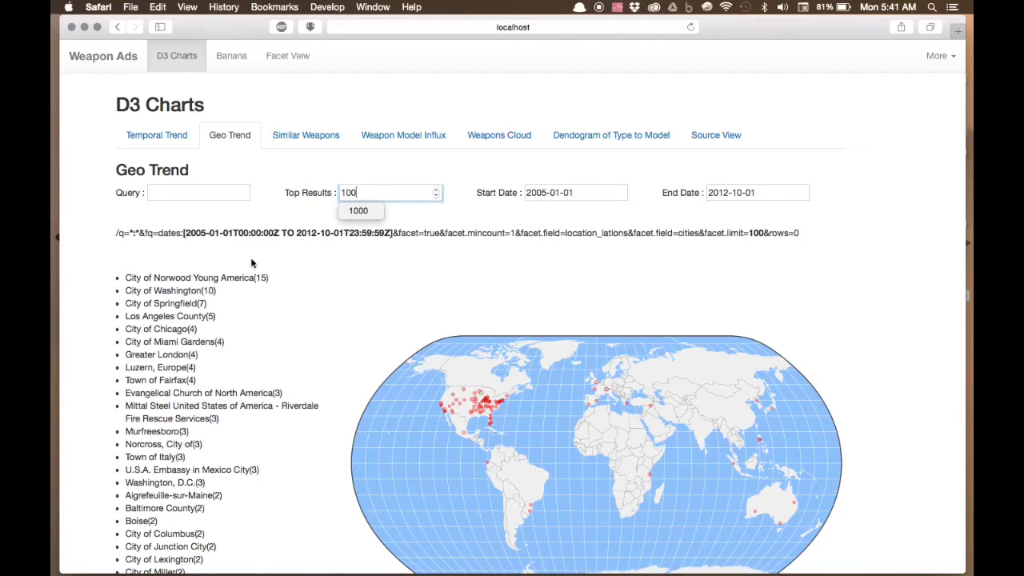
Filter the Geo Trend city list and map with the query Chicago
{"action": "scroll", "coordinate": [252, 263], "scroll_direction": "down", "scroll_amount": 1}
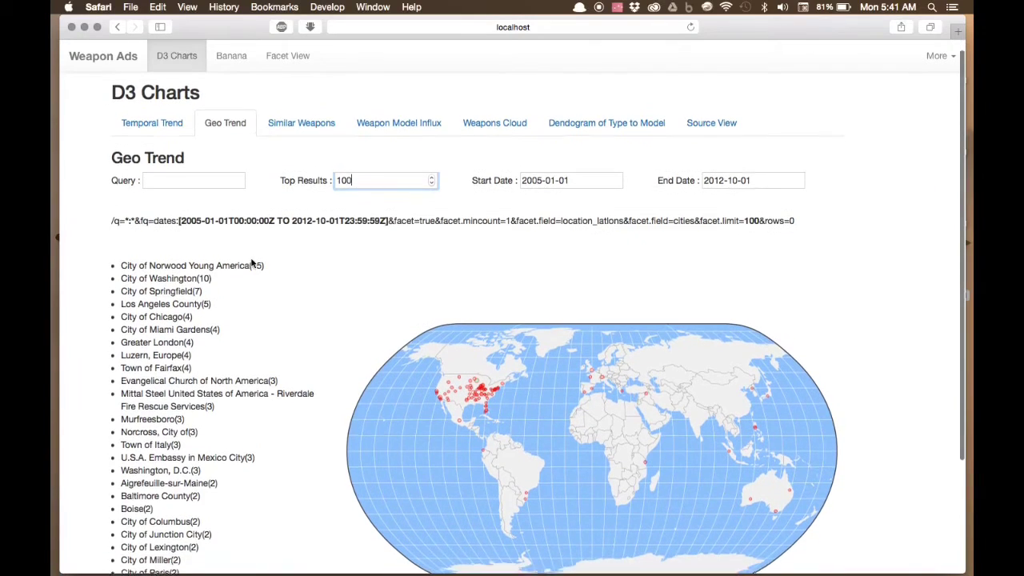
{"action": "left_click", "coordinate": [217, 175]}
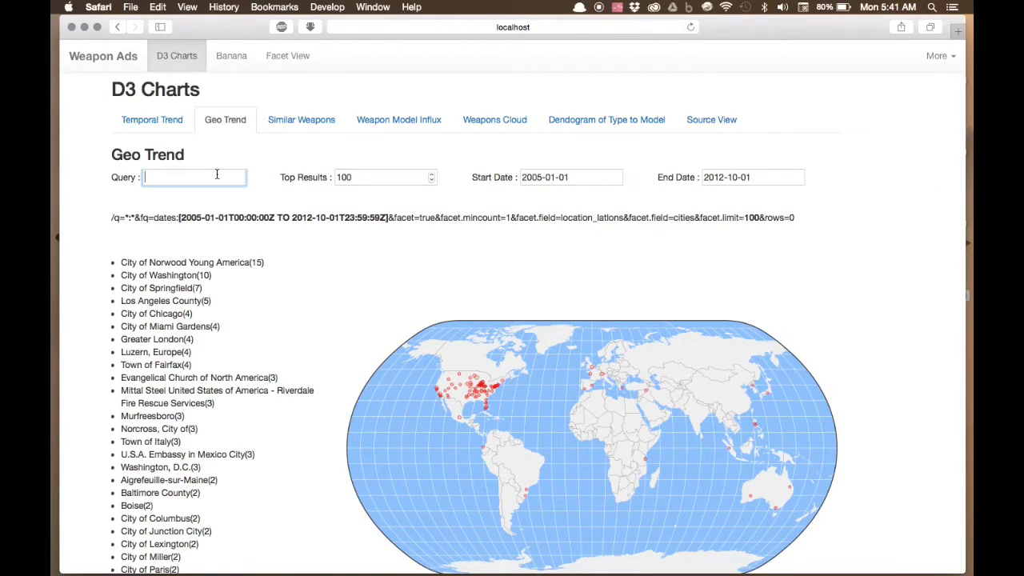
{"action": "type", "text": "CA"}
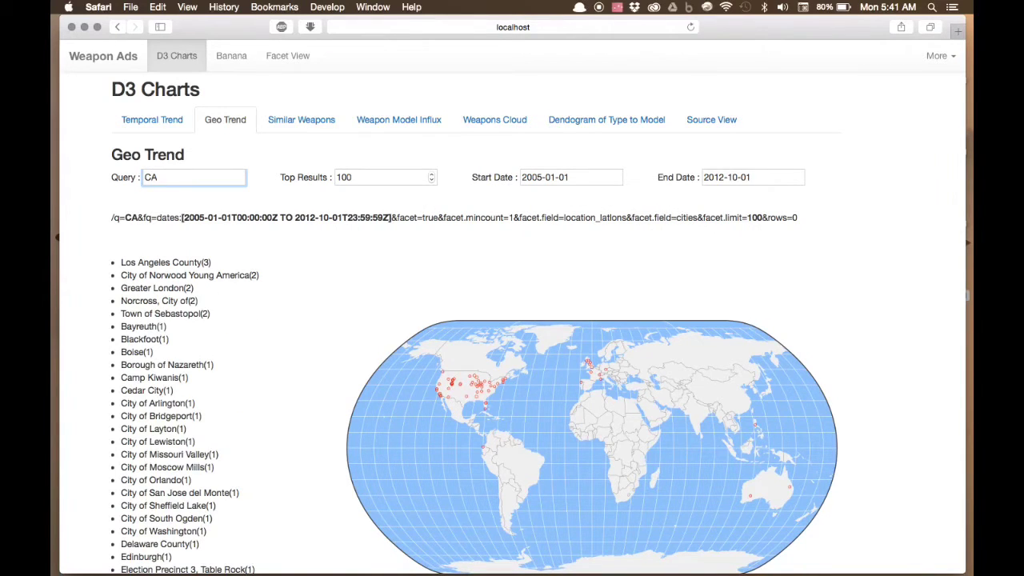
{"action": "key", "text": "BackSpace"}
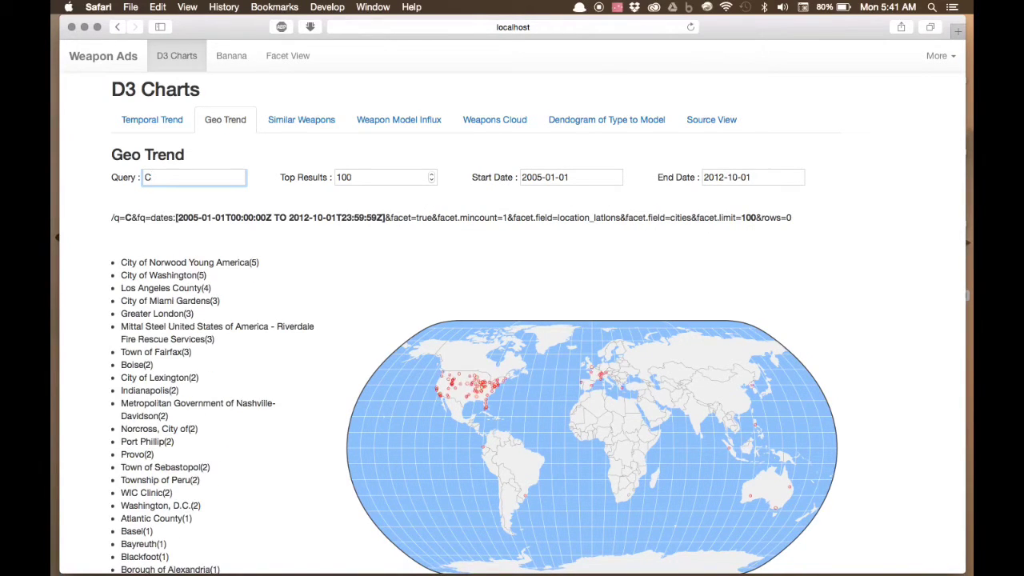
{"action": "type", "text": "hicago"}
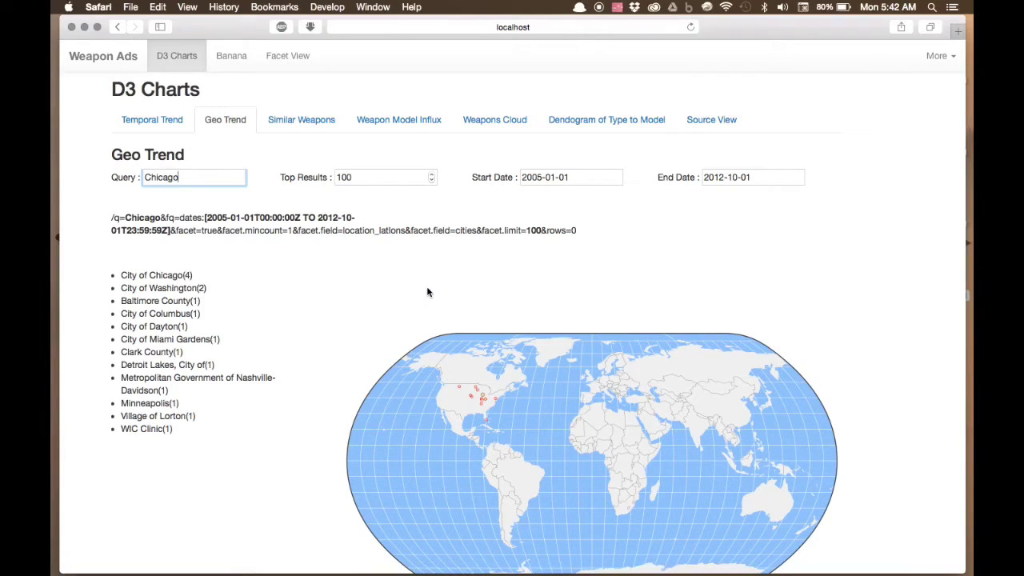
{"action": "left_click", "coordinate": [386, 183]}
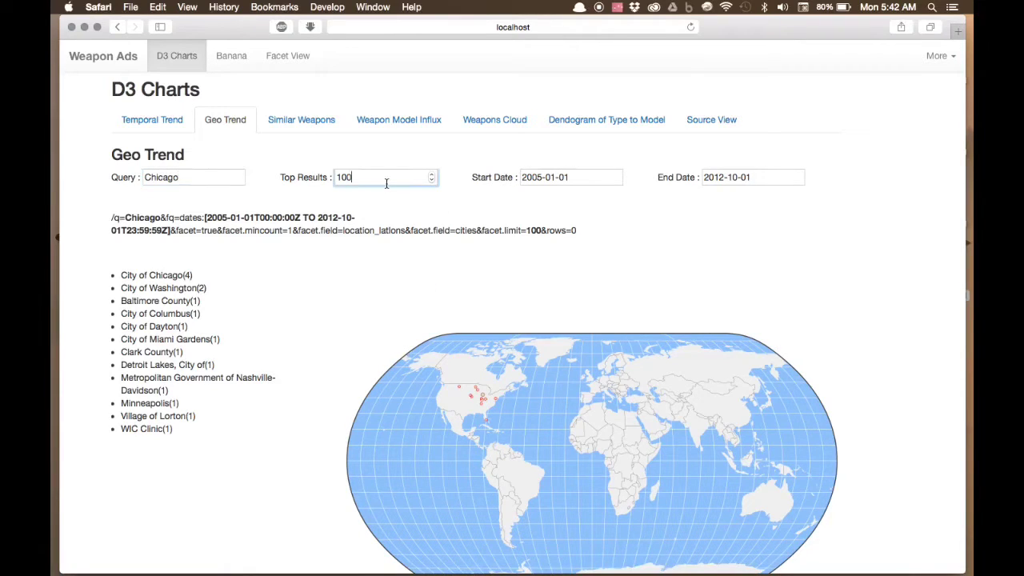
Open the Similar Weapons chart and set its end date to 2012-10-07
{"action": "left_click", "coordinate": [293, 120]}
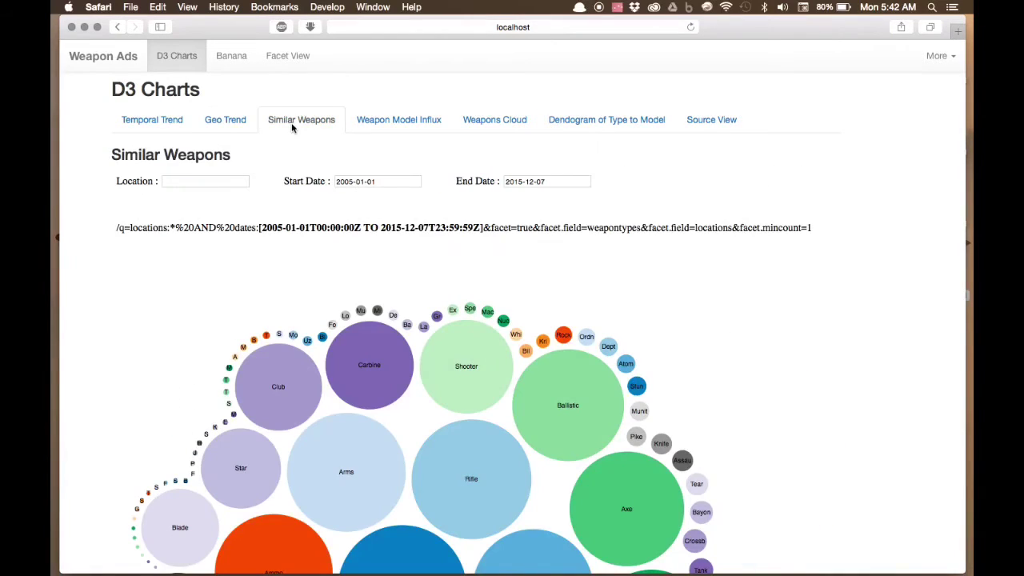
{"action": "scroll", "coordinate": [284, 239], "scroll_direction": "up", "scroll_amount": 1}
{"action": "scroll", "coordinate": [284, 238], "scroll_direction": "down", "scroll_amount": 1}
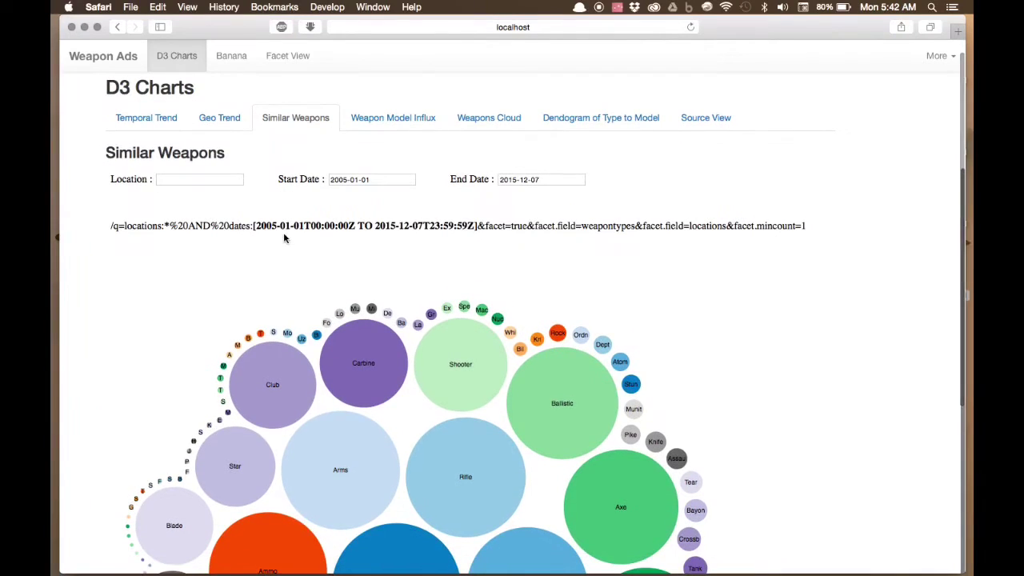
{"action": "left_click", "coordinate": [516, 180]}
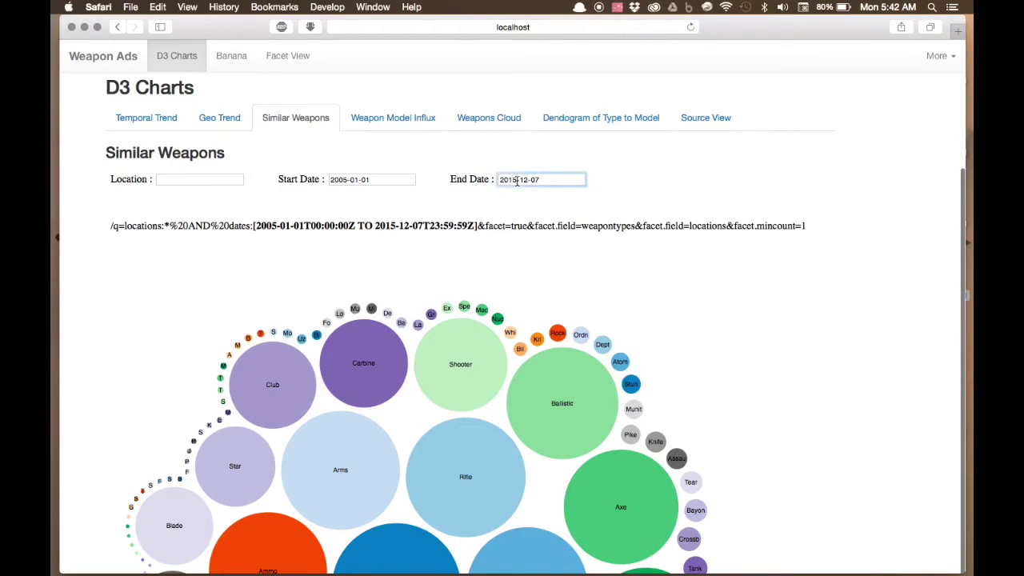
{"action": "key", "text": "BackSpace"}
{"action": "type", "text": "2"}
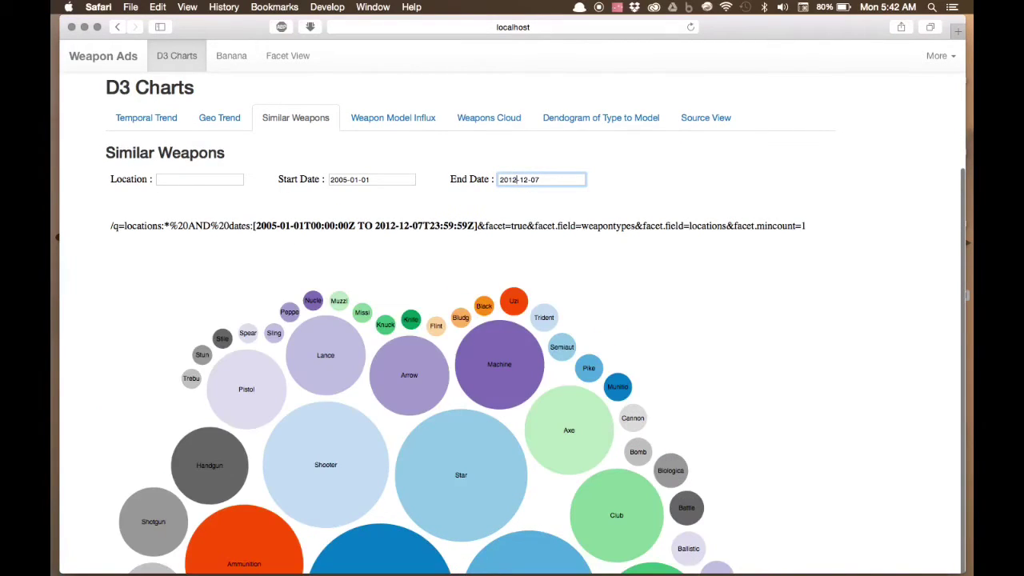
{"action": "left_click", "coordinate": [526, 179]}
{"action": "key", "text": "BackSpace"}
{"action": "type", "text": "0"}
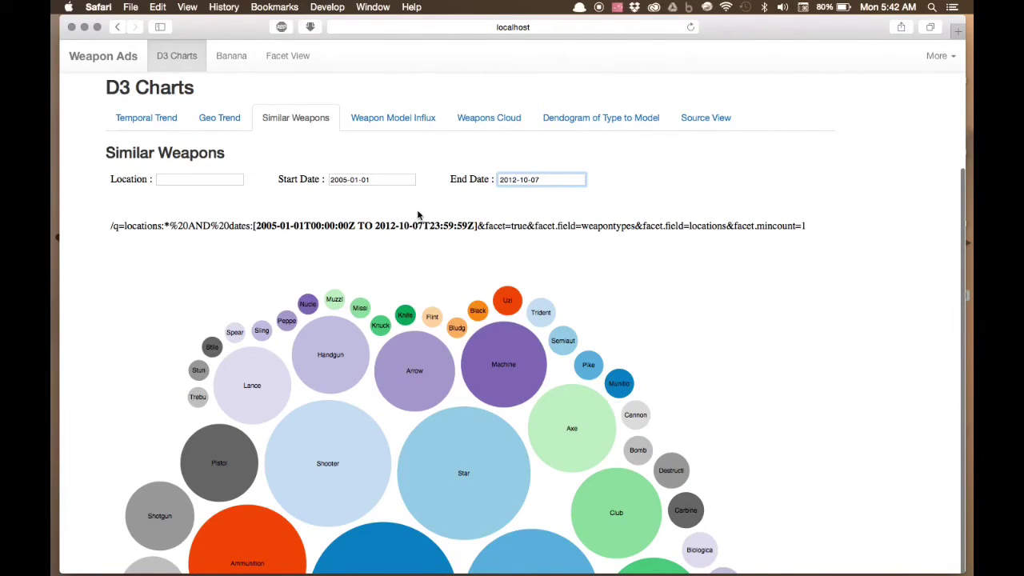
Filter the Similar Weapons chart by the location Chicago
{"action": "left_click", "coordinate": [212, 178]}
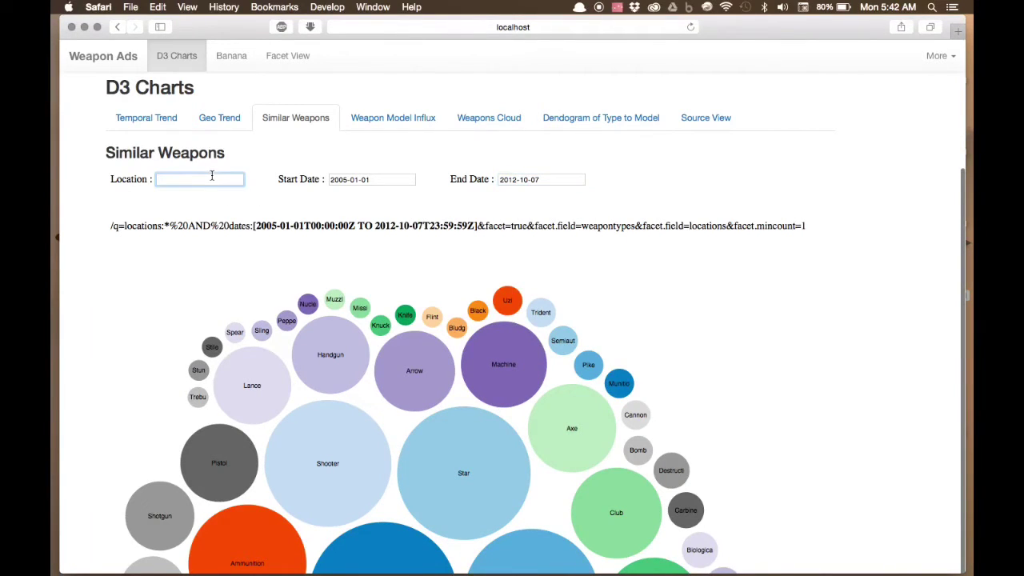
{"action": "type", "text": "Chicag"}
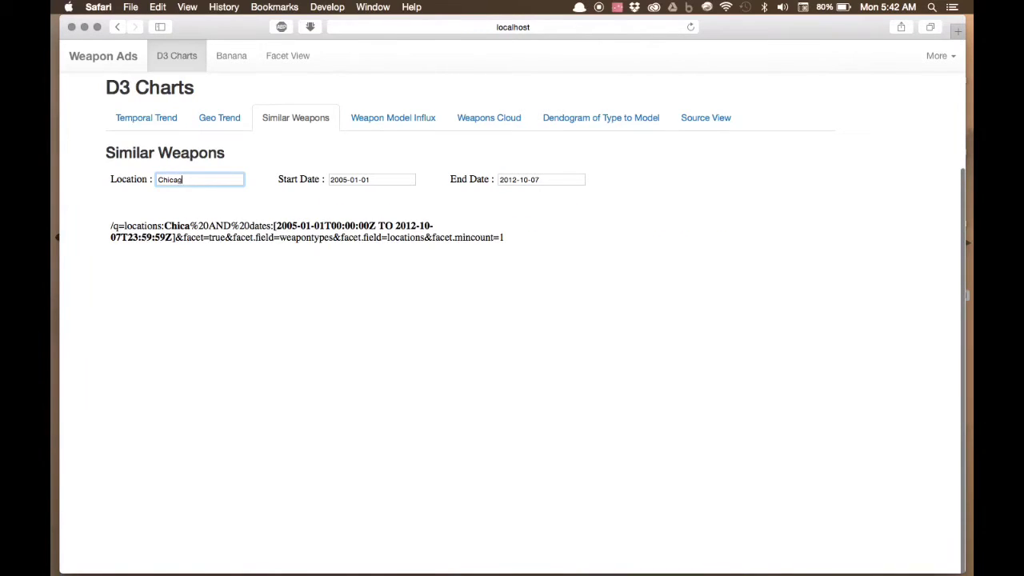
{"action": "type", "text": "o"}
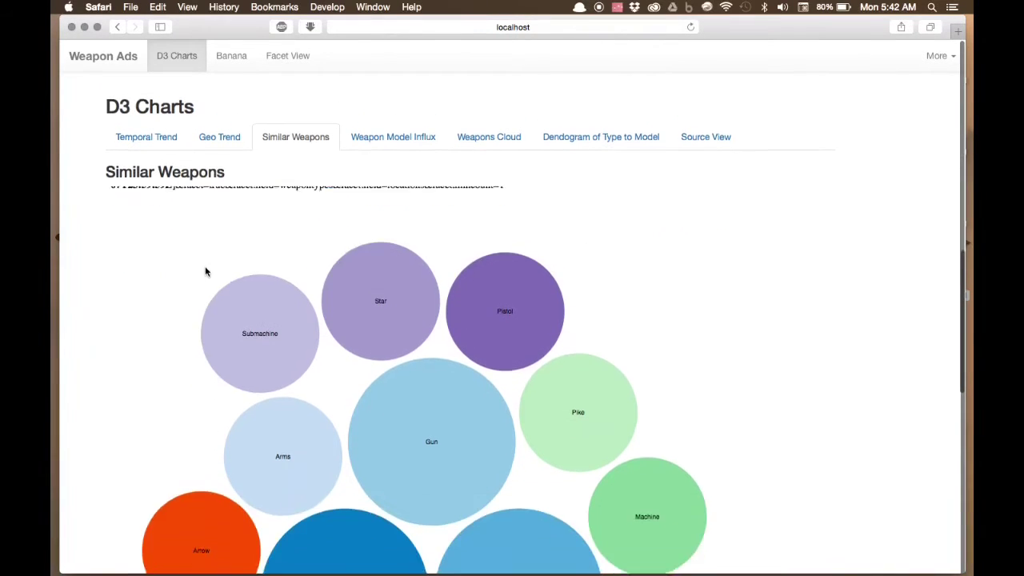
Examine the weapon type bubbles for Chicago and the query string above them
{"action": "scroll", "coordinate": [205, 272], "scroll_direction": "down", "scroll_amount": 3}
{"action": "scroll", "coordinate": [205, 269], "scroll_direction": "down", "scroll_amount": 4}
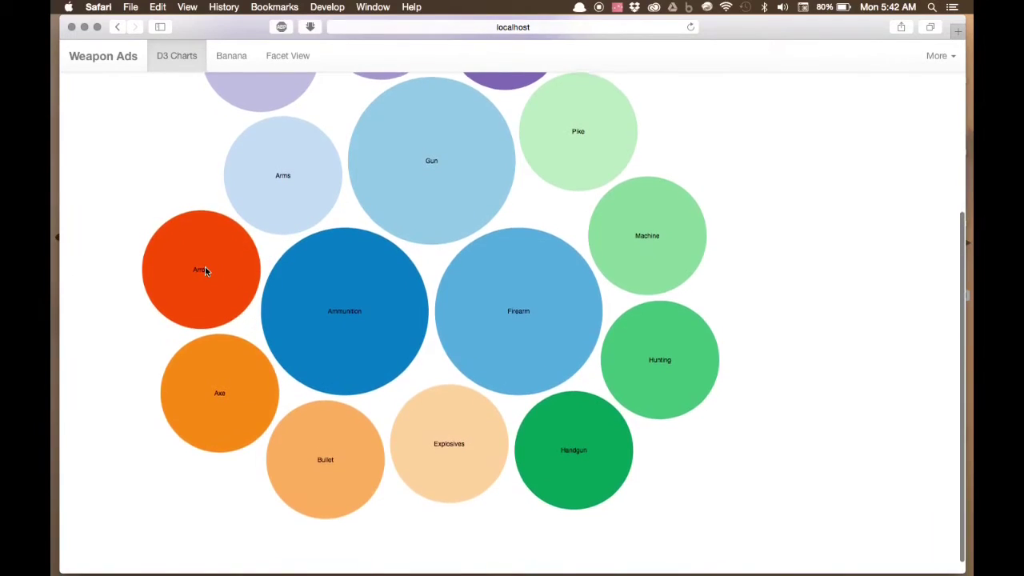
{"action": "scroll", "coordinate": [205, 269], "scroll_direction": "up", "scroll_amount": 6}
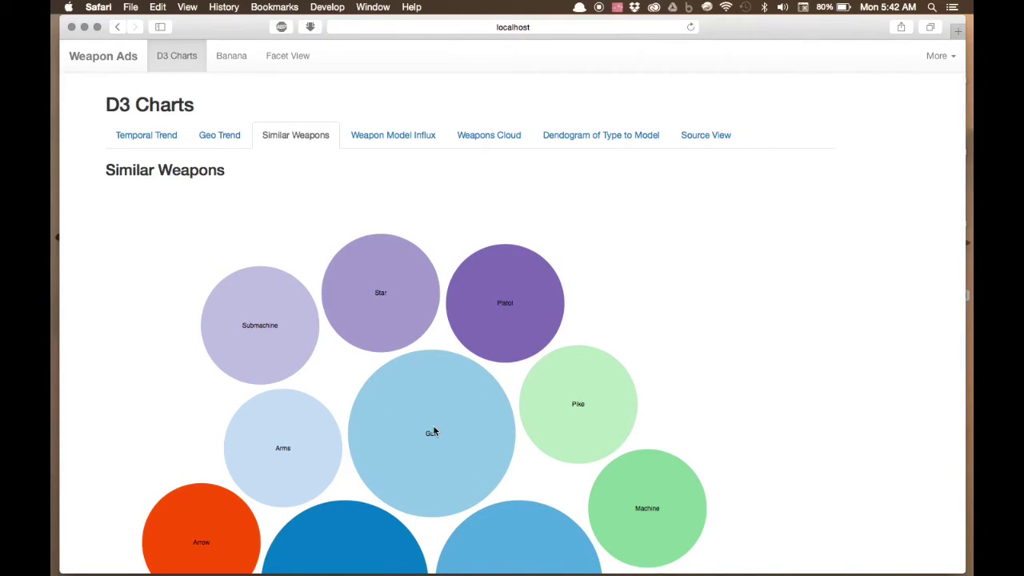
{"action": "mouse_move", "coordinate": [435, 431]}
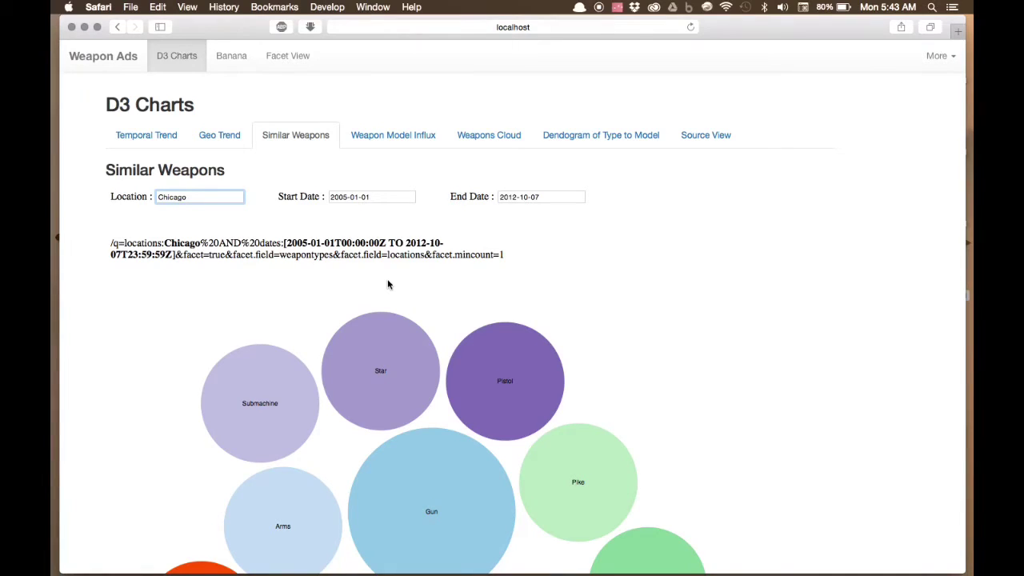
{"action": "scroll", "coordinate": [388, 284], "scroll_direction": "up", "scroll_amount": 1}
{"action": "scroll", "coordinate": [388, 284], "scroll_direction": "down", "scroll_amount": 5}
{"action": "scroll", "coordinate": [388, 284], "scroll_direction": "up", "scroll_amount": 3}
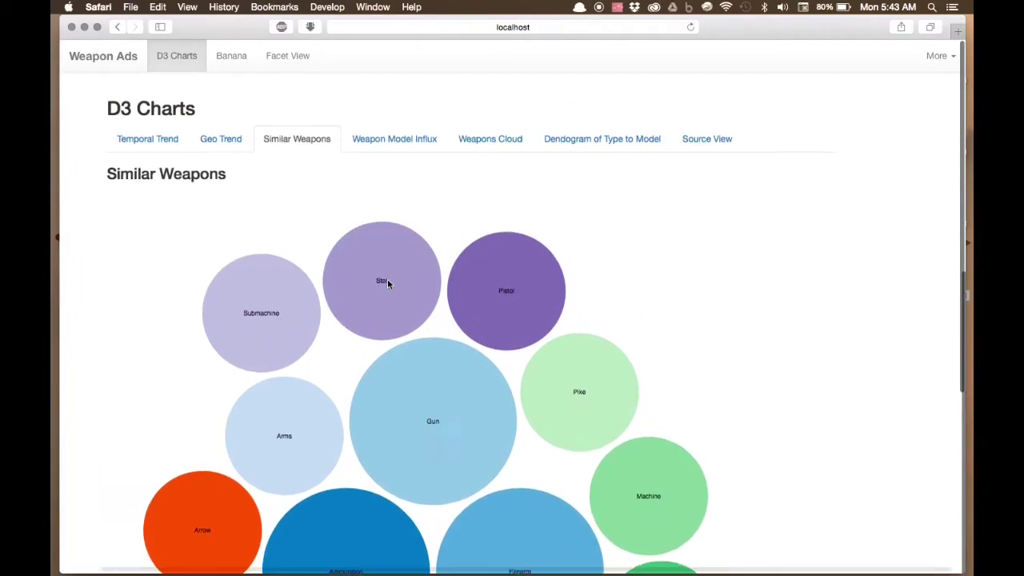
{"action": "scroll", "coordinate": [149, 216], "scroll_direction": "up", "scroll_amount": 5}
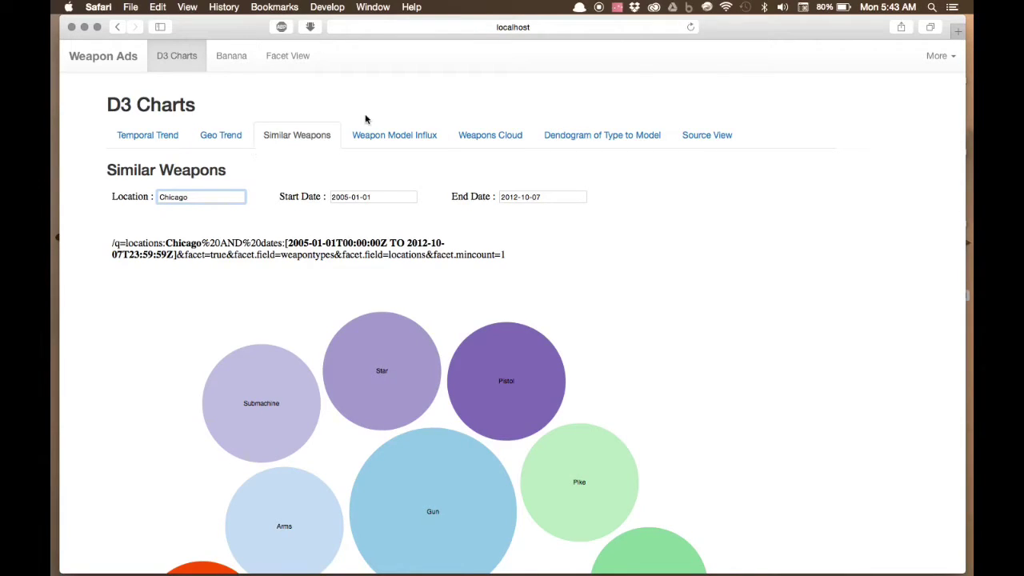
Open the Weapon Model Influx chart and look over its trend lines and weapon legend
{"action": "left_click", "coordinate": [422, 142]}
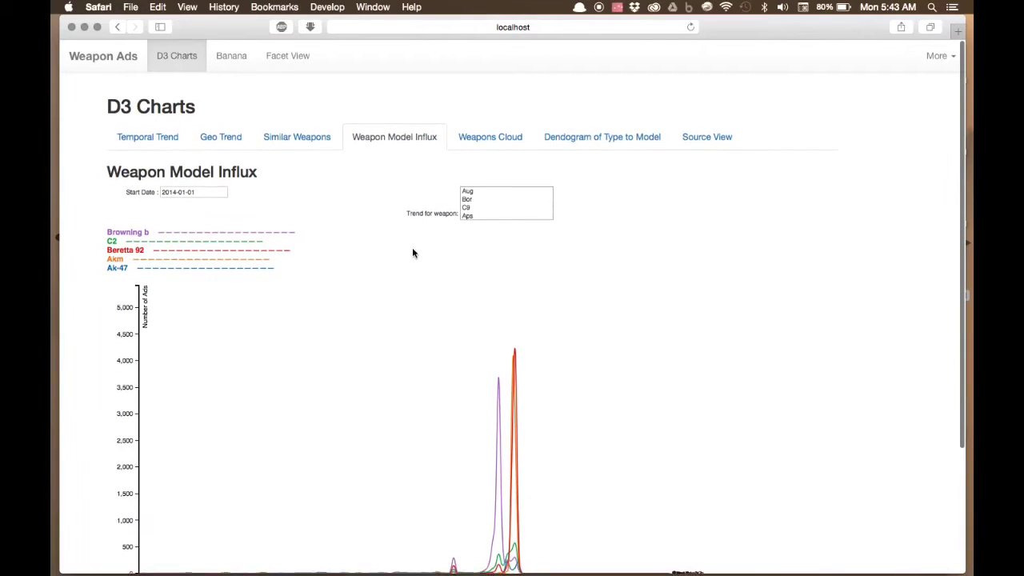
{"action": "scroll", "coordinate": [412, 253], "scroll_direction": "down", "scroll_amount": 4}
{"action": "scroll", "coordinate": [413, 253], "scroll_direction": "up", "scroll_amount": 2}
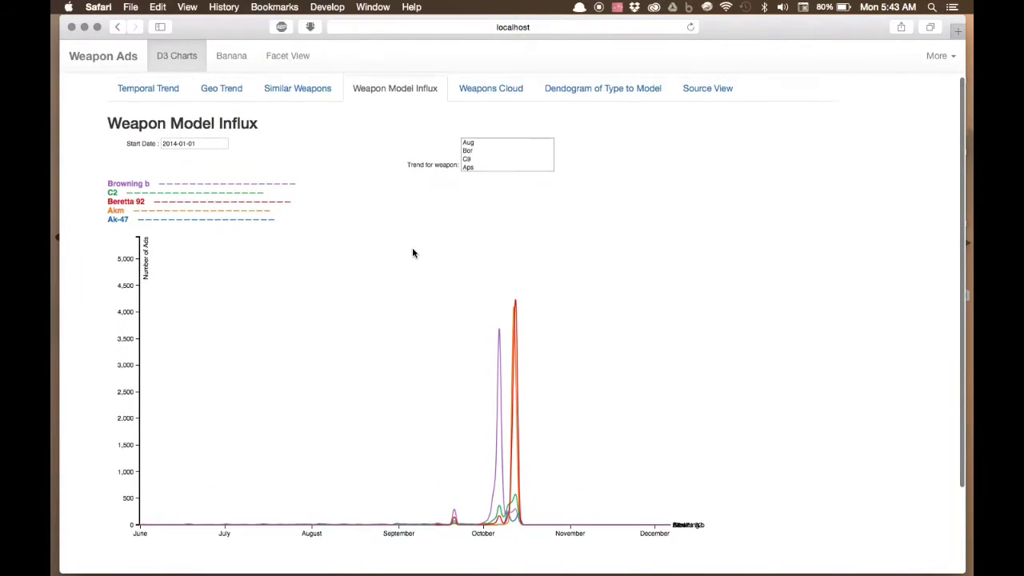
{"action": "scroll", "coordinate": [412, 253], "scroll_direction": "up", "scroll_amount": 1}
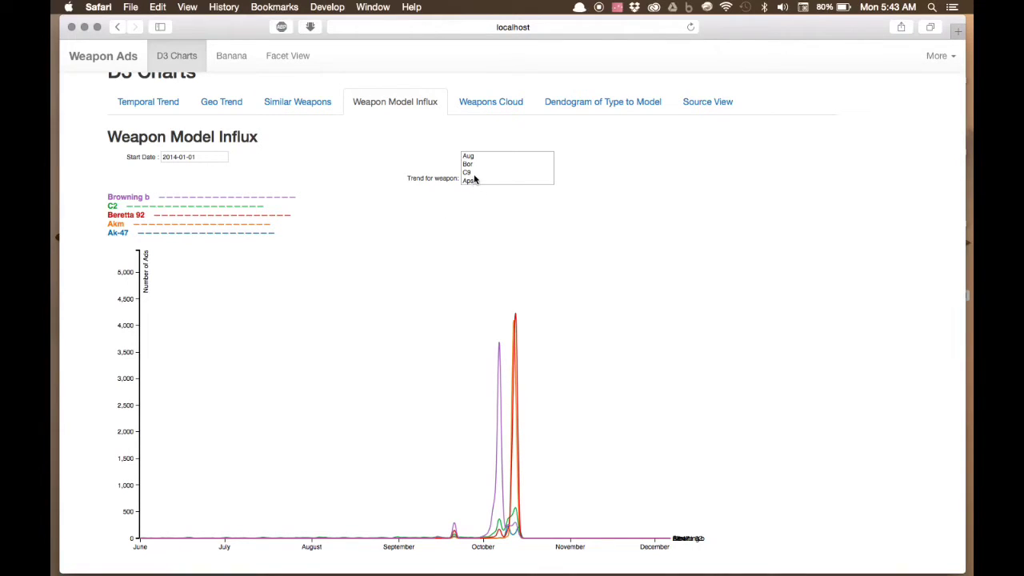
Set the Weapon Model Influx start date to 2014-01-08 and move it on to 2014-01-13
{"action": "left_click", "coordinate": [194, 158]}
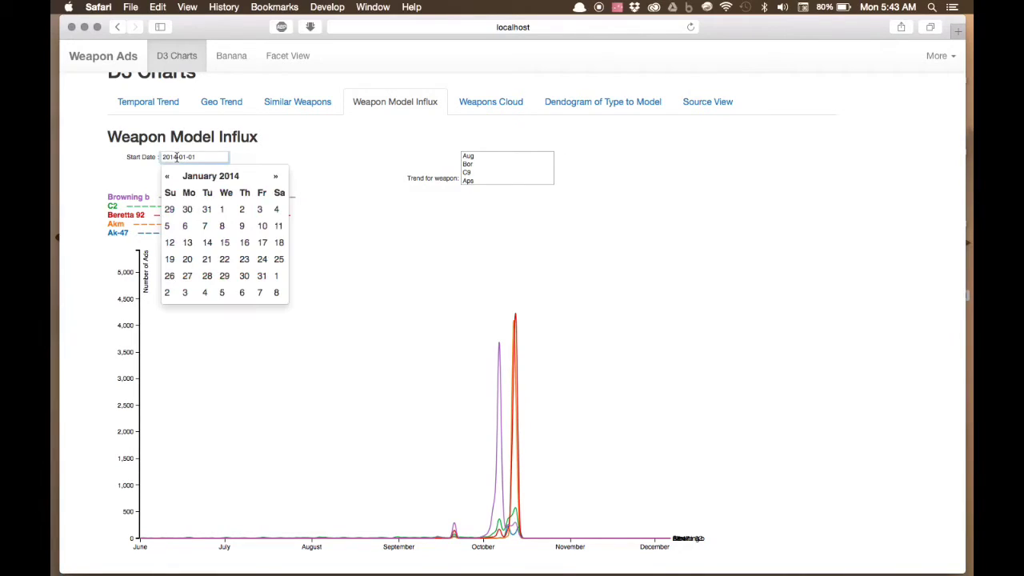
{"action": "left_click", "coordinate": [243, 225]}
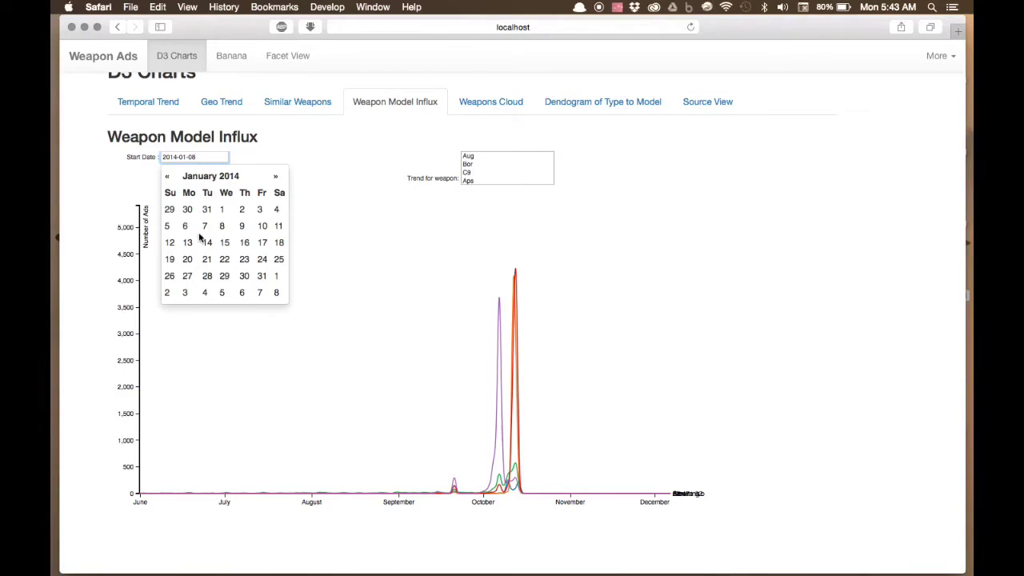
{"action": "left_click", "coordinate": [188, 242]}
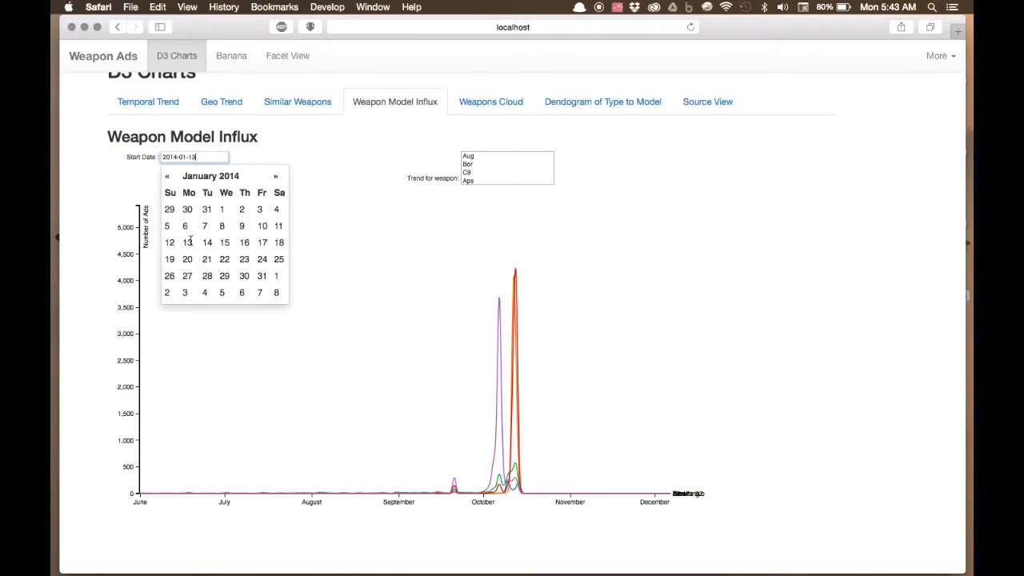
{"action": "left_click", "coordinate": [312, 253]}
Change the Weapon Model Influx start date to 2014-02-06
{"action": "left_click", "coordinate": [216, 158]}
{"action": "left_click", "coordinate": [275, 176]}
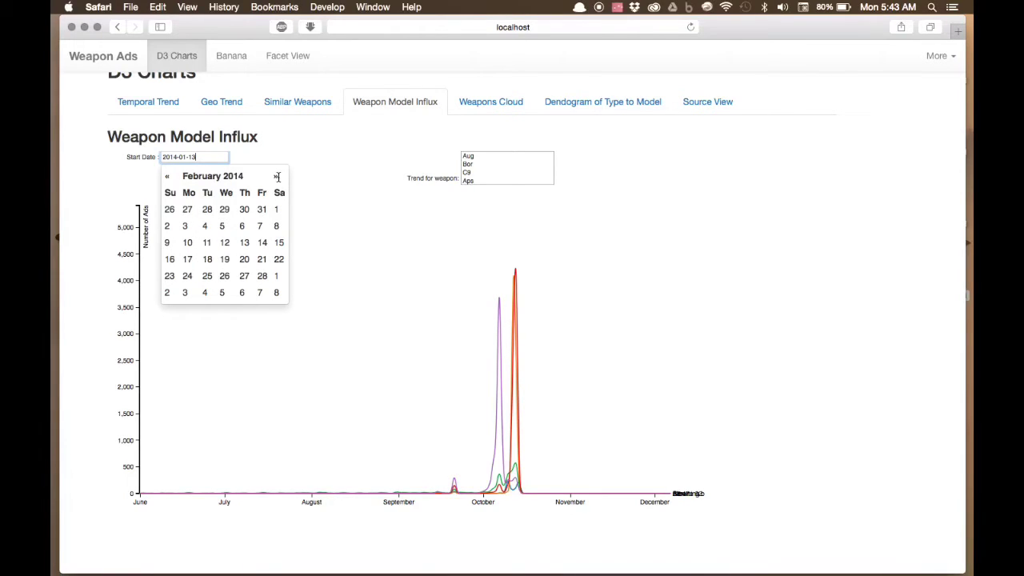
{"action": "left_click", "coordinate": [242, 227]}
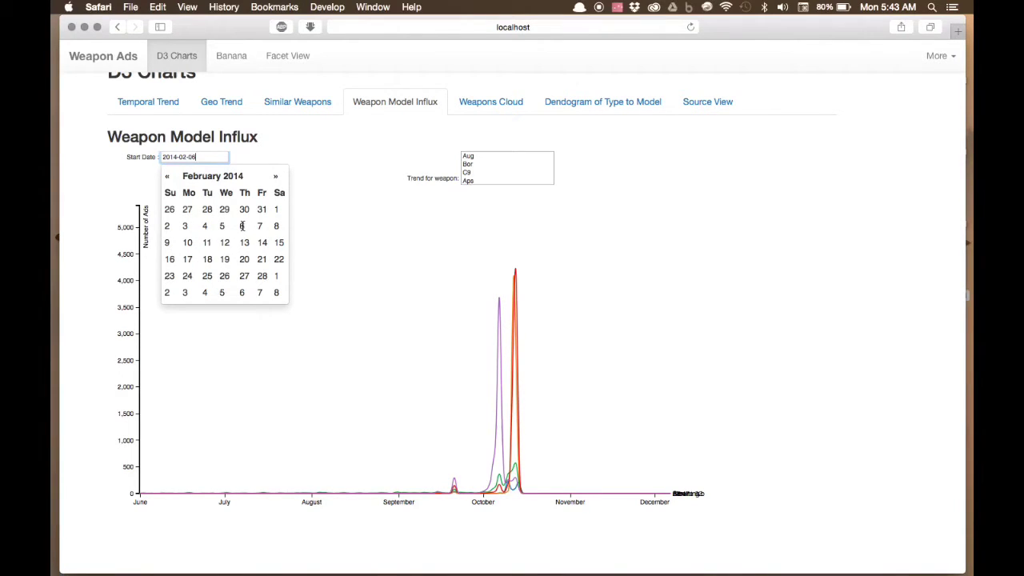
{"action": "left_click", "coordinate": [337, 262]}
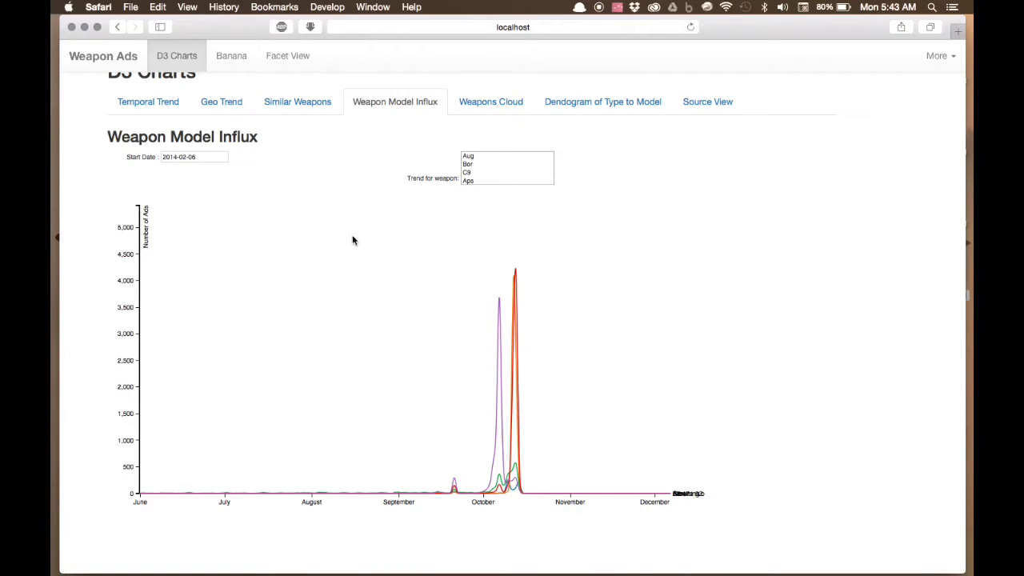
Display the individual ad trends for C9, Aps, Bor and Aug in turn, returning to Bor
{"action": "left_click", "coordinate": [482, 173]}
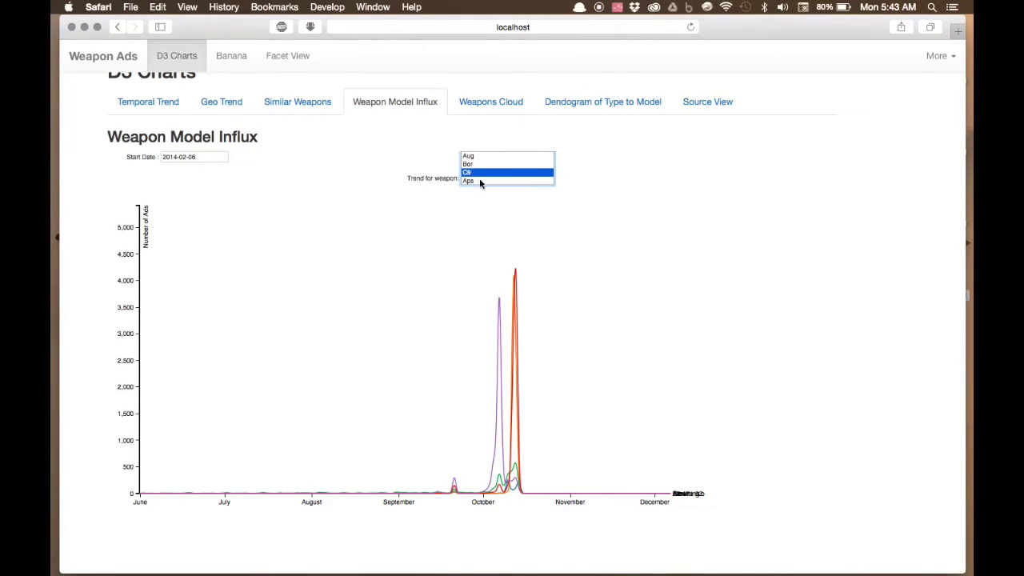
{"action": "left_click", "coordinate": [481, 180]}
{"action": "left_click", "coordinate": [480, 164]}
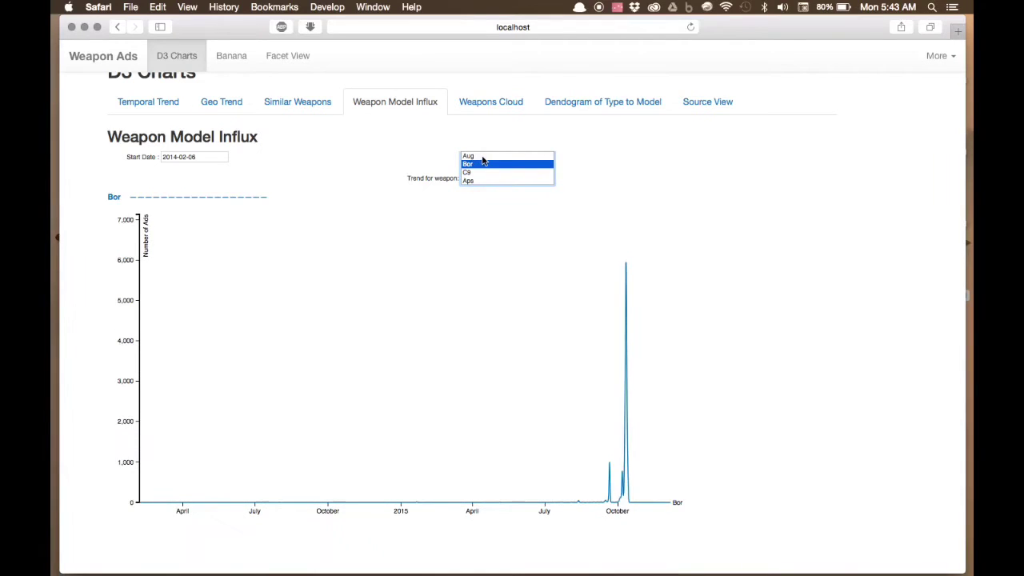
{"action": "left_click", "coordinate": [483, 156]}
{"action": "left_click", "coordinate": [482, 164]}
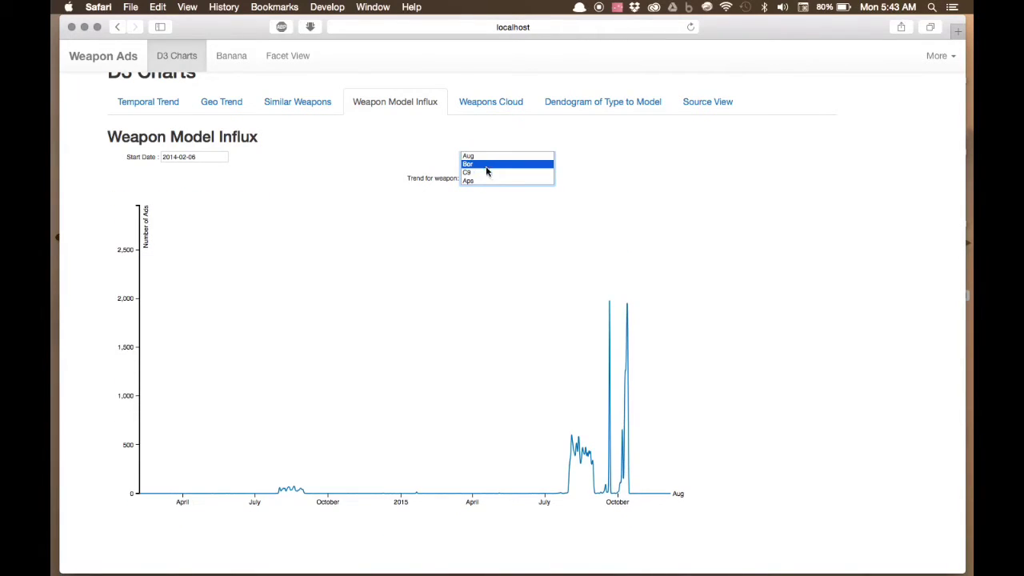
Select C9, Aps and Bor together to compare their ad trends in one chart
{"action": "left_click", "coordinate": [488, 172]}
{"action": "left_click_drag", "start_coordinate": [488, 172], "coordinate": [488, 180]}
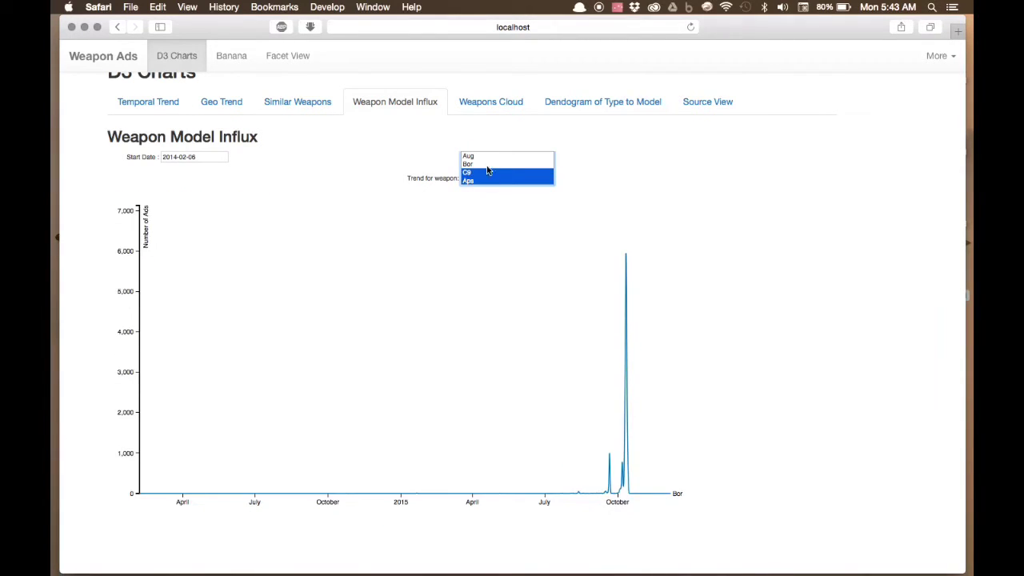
{"action": "left_click", "coordinate": [487, 164], "text": "super"}
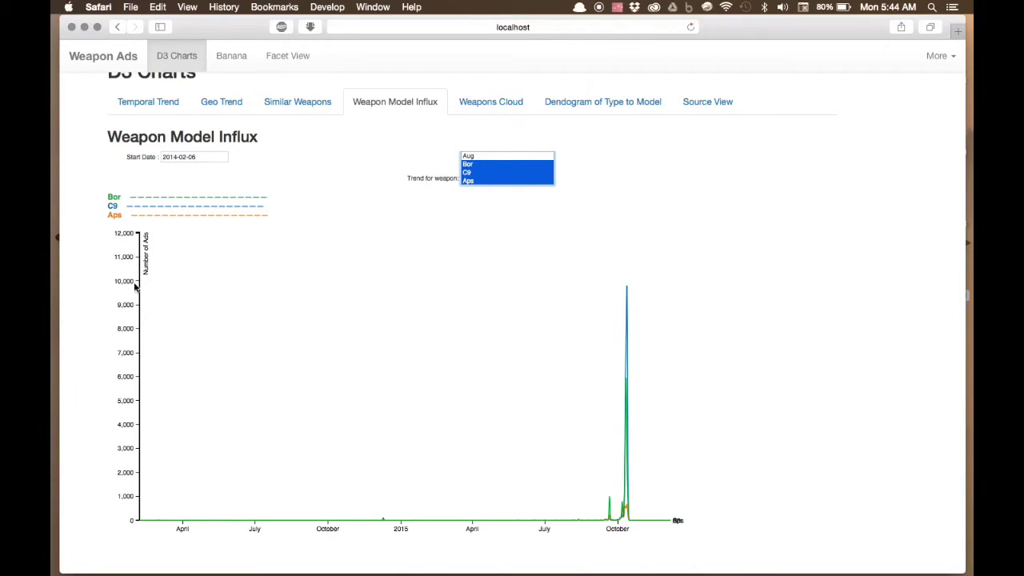
{"action": "left_click", "coordinate": [502, 266]}
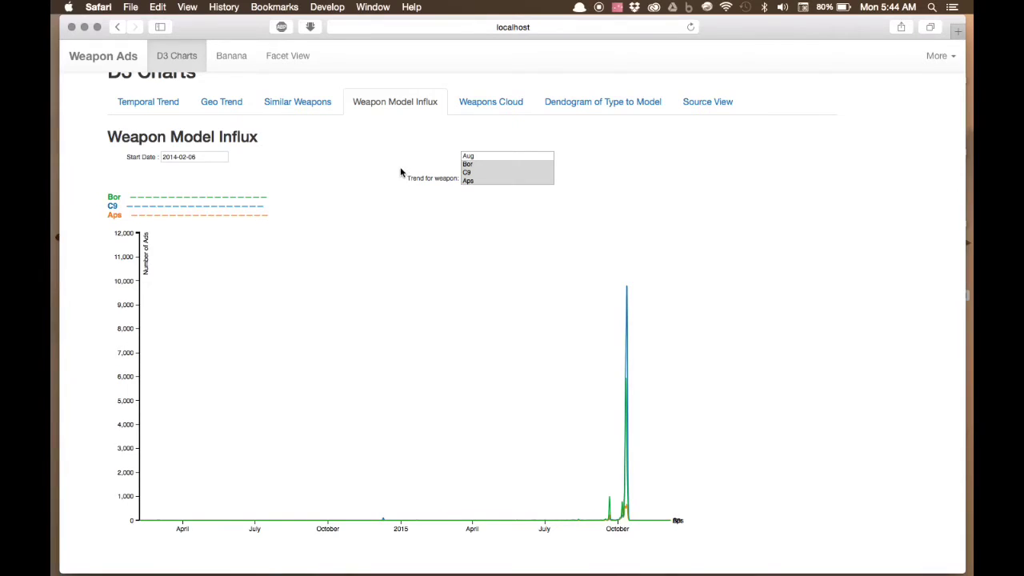
{"action": "scroll", "coordinate": [400, 166], "scroll_direction": "down", "scroll_amount": 1}
{"action": "scroll", "coordinate": [400, 166], "scroll_direction": "up", "scroll_amount": 3}
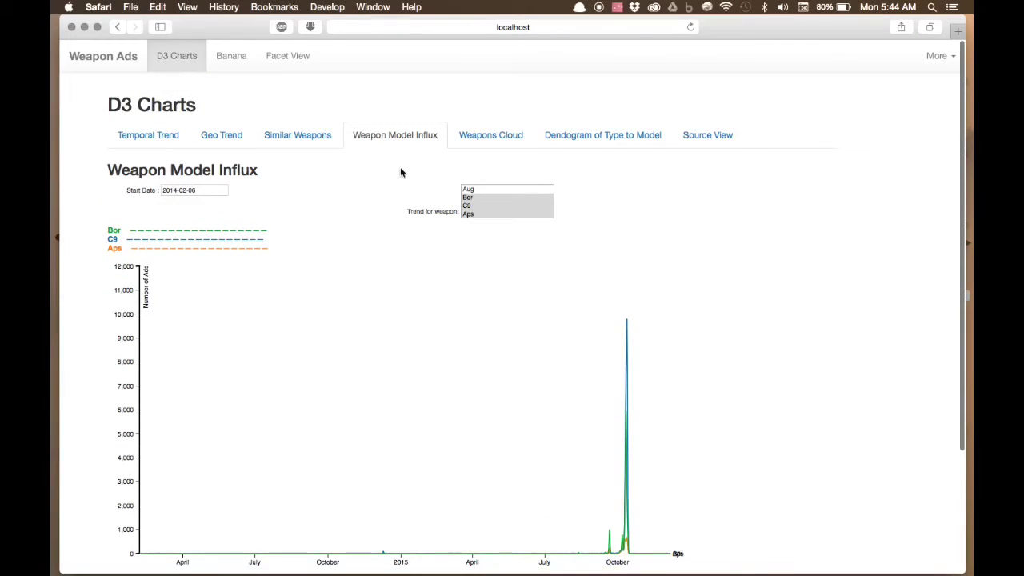
Filter Source View by Underage and open the hipointfirearmsforums.com thread "guns-designed-one-thing-killin-303408" from the results
{"action": "left_click", "coordinate": [707, 136]}
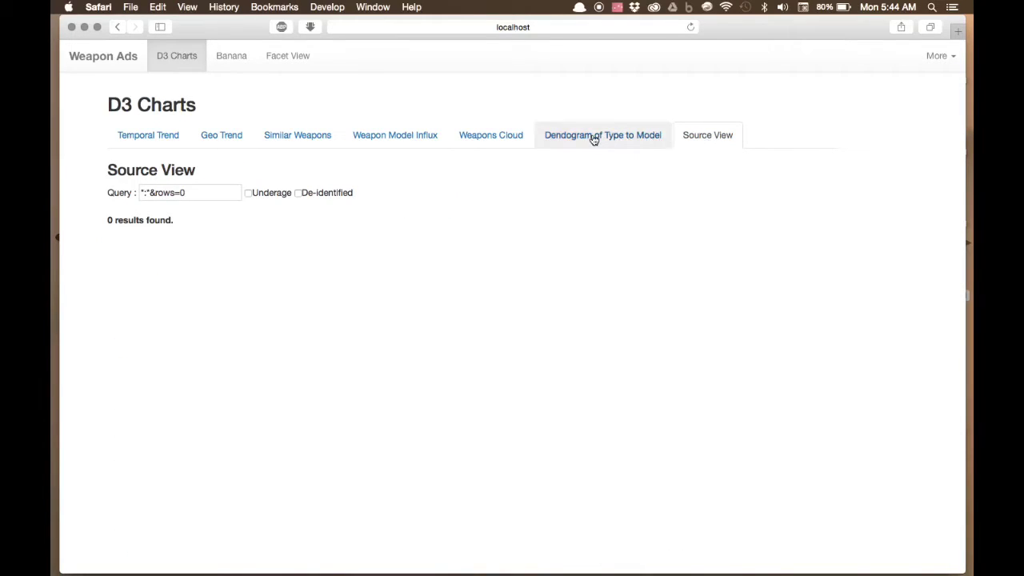
{"action": "left_click", "coordinate": [248, 194]}
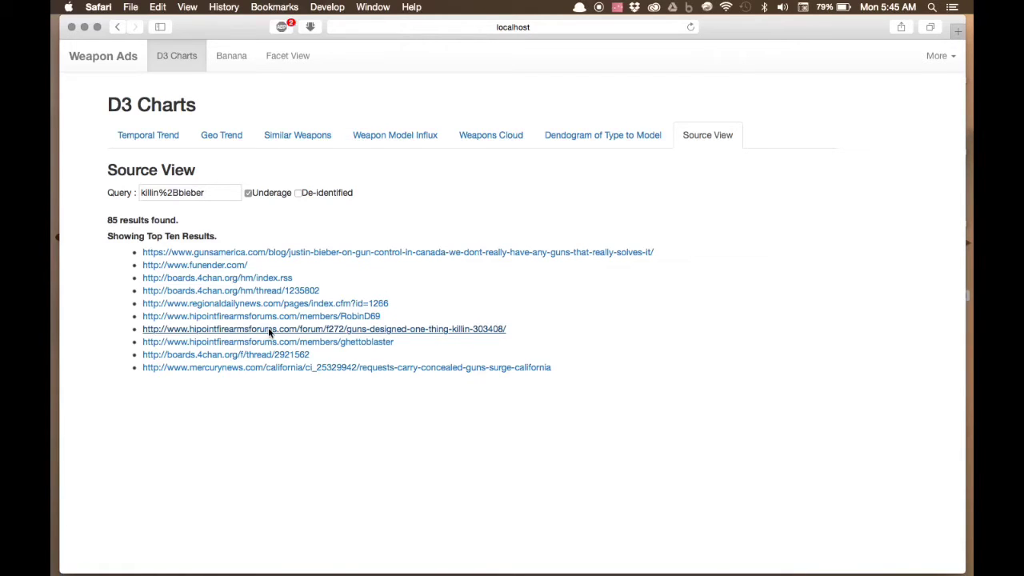
{"action": "left_click", "coordinate": [269, 329]}
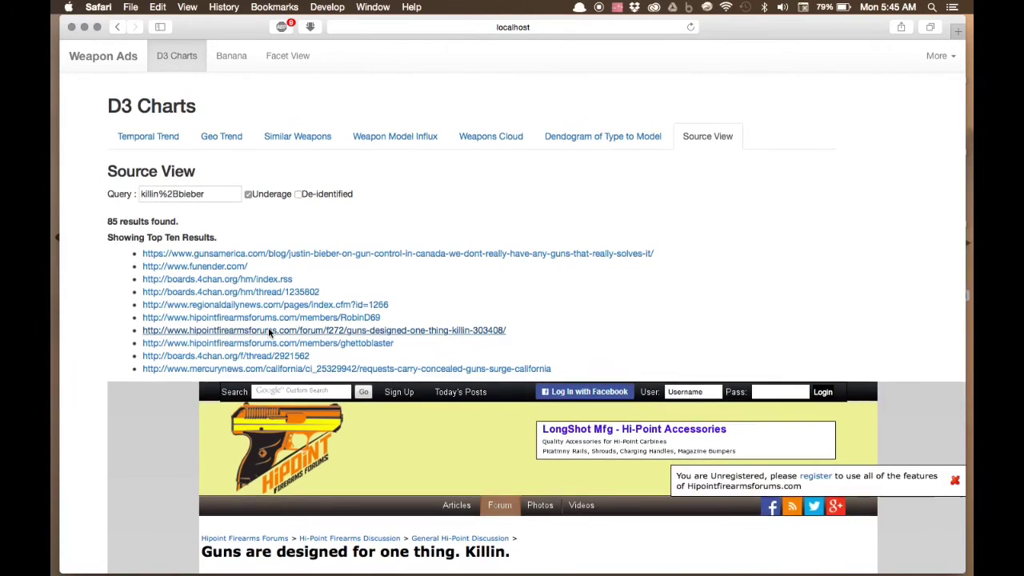
Examine the embedded forum thread "Guns are designed for one thing. Killin." and return to the Source View filters
{"action": "scroll", "coordinate": [269, 332], "scroll_direction": "down", "scroll_amount": 5}
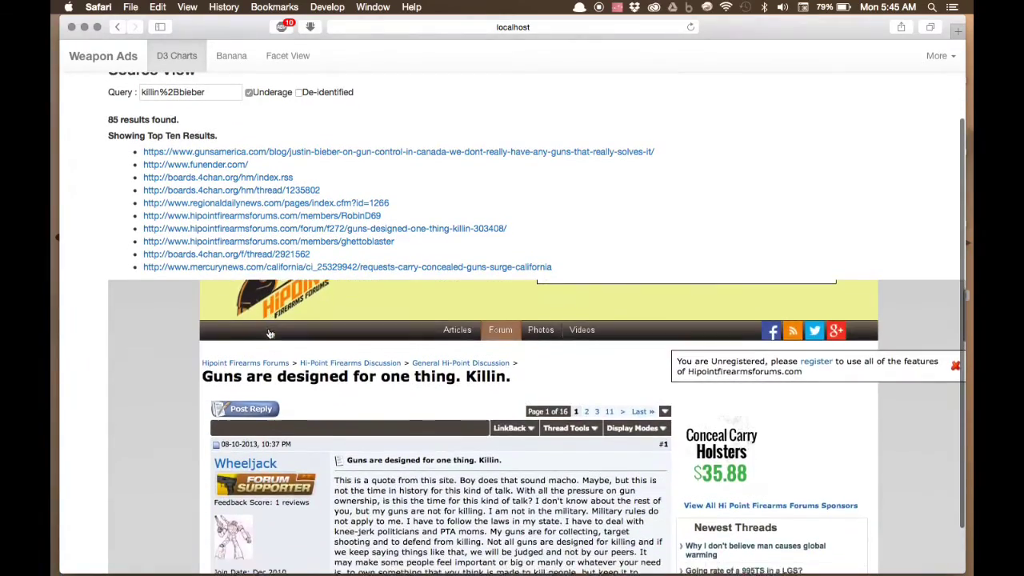
{"action": "scroll", "coordinate": [269, 331], "scroll_direction": "down", "scroll_amount": 3}
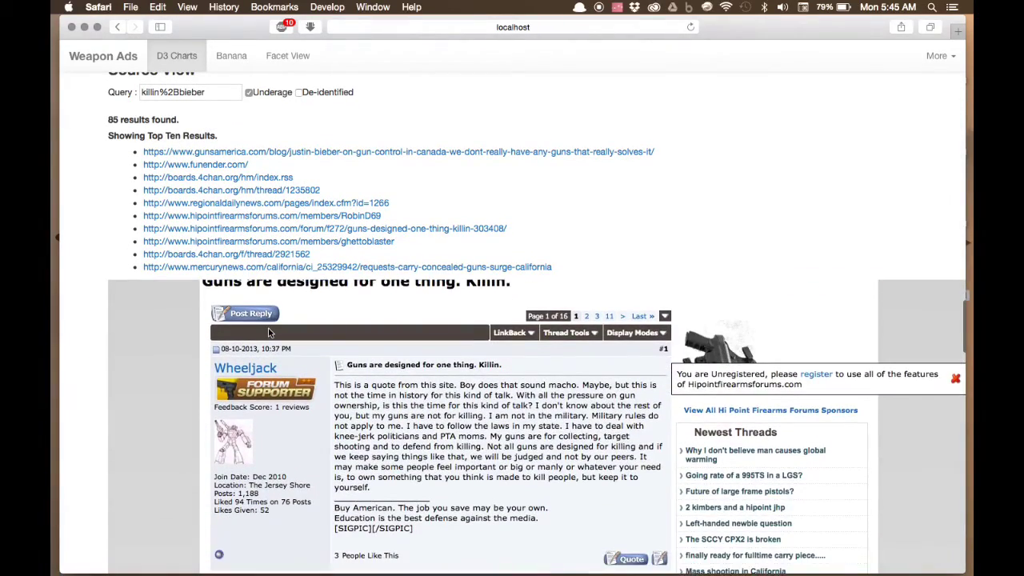
{"action": "scroll", "coordinate": [268, 332], "scroll_direction": "up", "scroll_amount": 2}
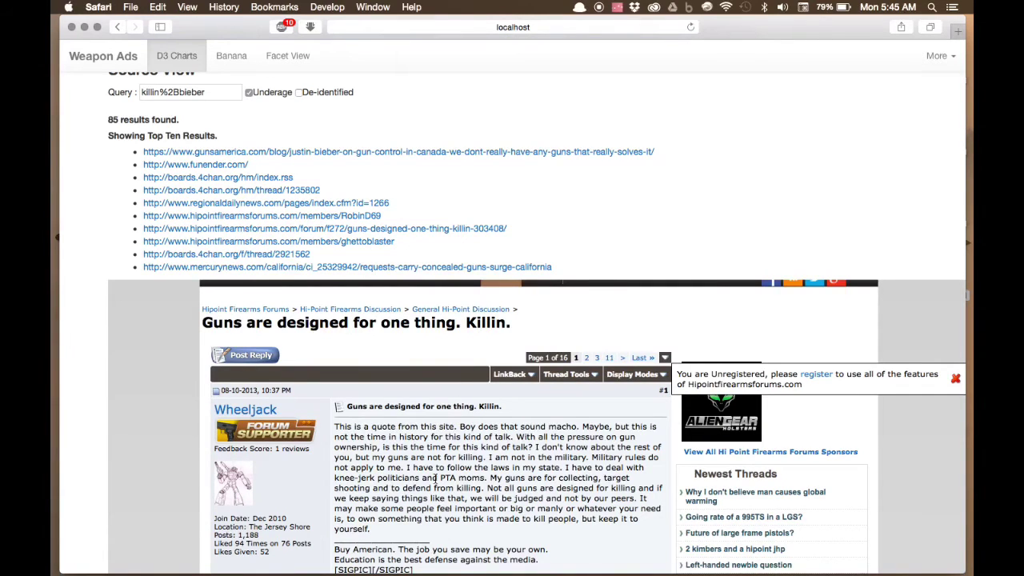
{"action": "scroll", "coordinate": [435, 479], "scroll_direction": "up", "scroll_amount": 1}
{"action": "scroll", "coordinate": [437, 482], "scroll_direction": "down", "scroll_amount": 1}
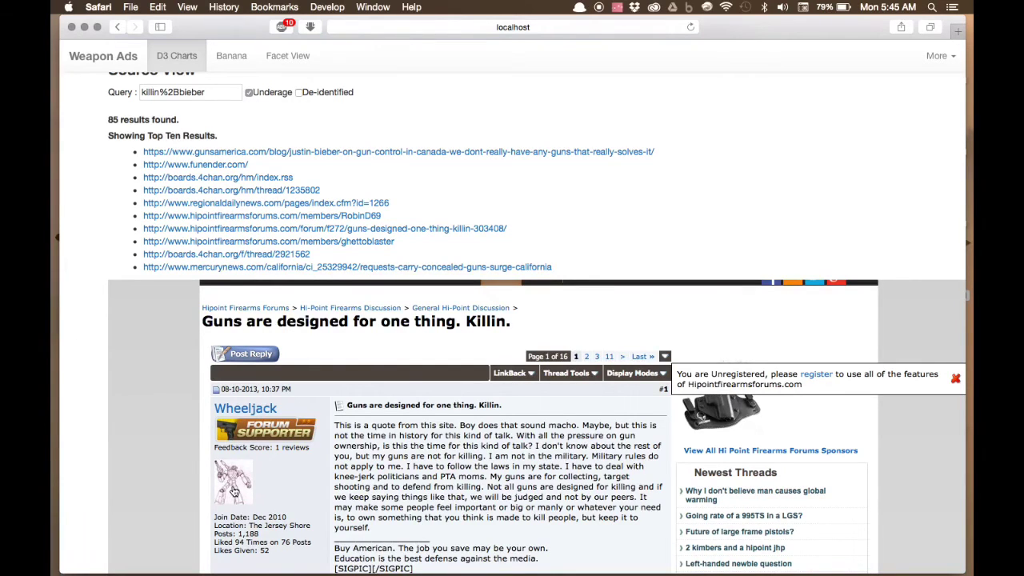
{"action": "scroll", "coordinate": [239, 494], "scroll_direction": "up", "scroll_amount": 1}
{"action": "scroll", "coordinate": [238, 494], "scroll_direction": "down", "scroll_amount": 5}
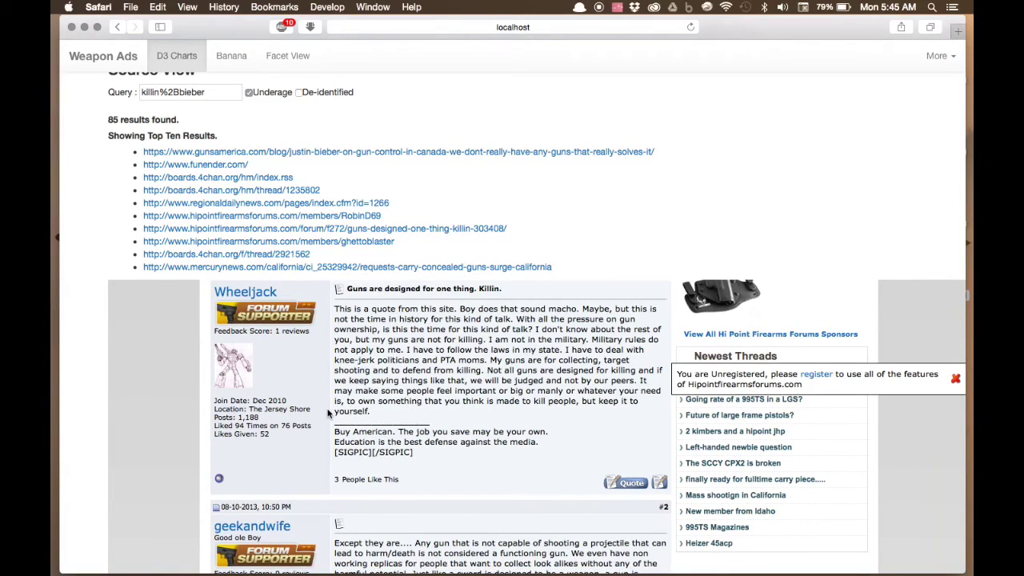
{"action": "scroll", "coordinate": [327, 410], "scroll_direction": "down", "scroll_amount": 2}
{"action": "scroll", "coordinate": [327, 408], "scroll_direction": "up", "scroll_amount": 10}
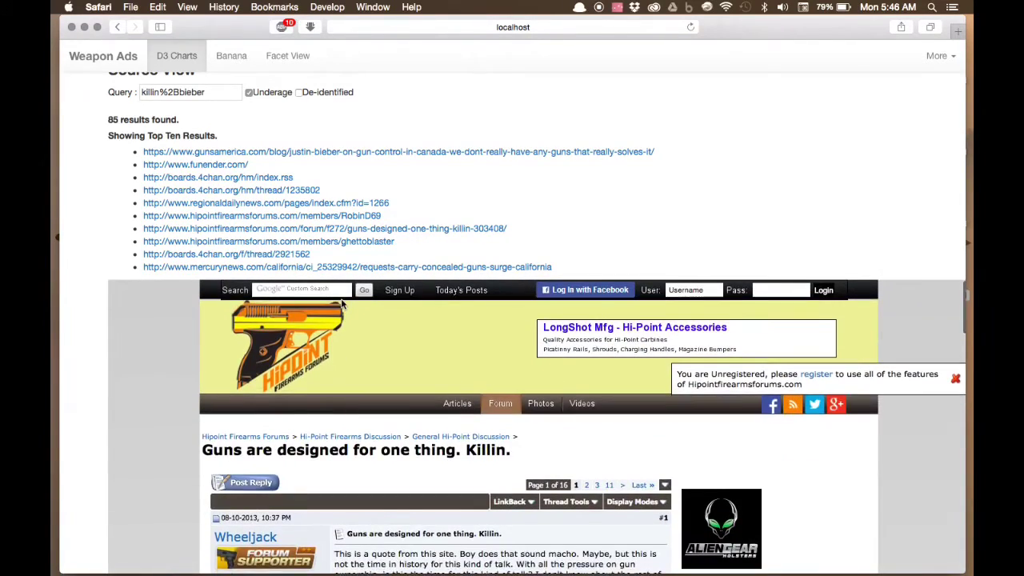
{"action": "scroll", "coordinate": [341, 303], "scroll_direction": "up", "scroll_amount": 3}
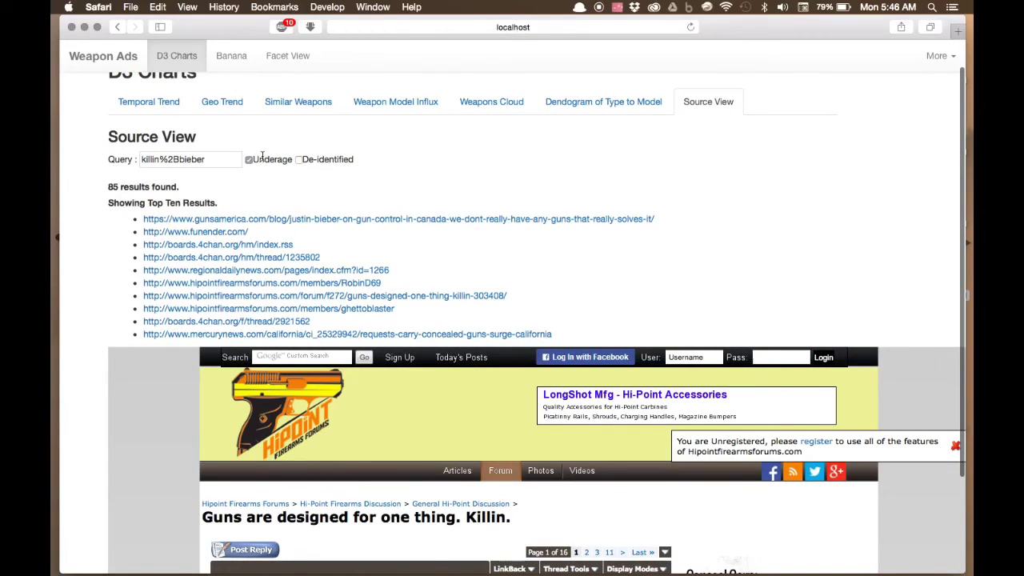
Clear the Underage filter in Source View, reapply it once to compare, and clear it again
{"action": "left_click", "coordinate": [249, 159]}
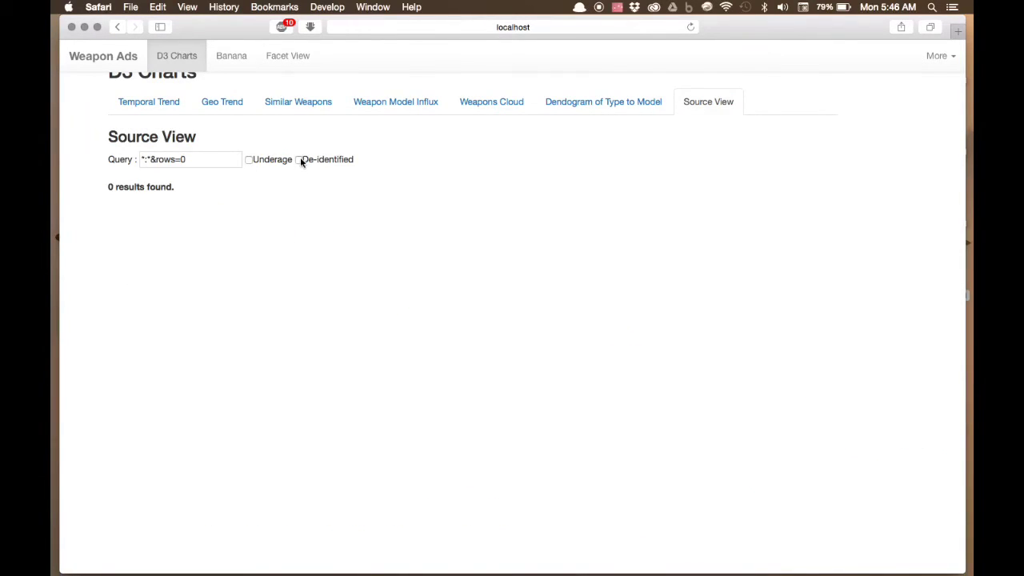
{"action": "left_click", "coordinate": [249, 160]}
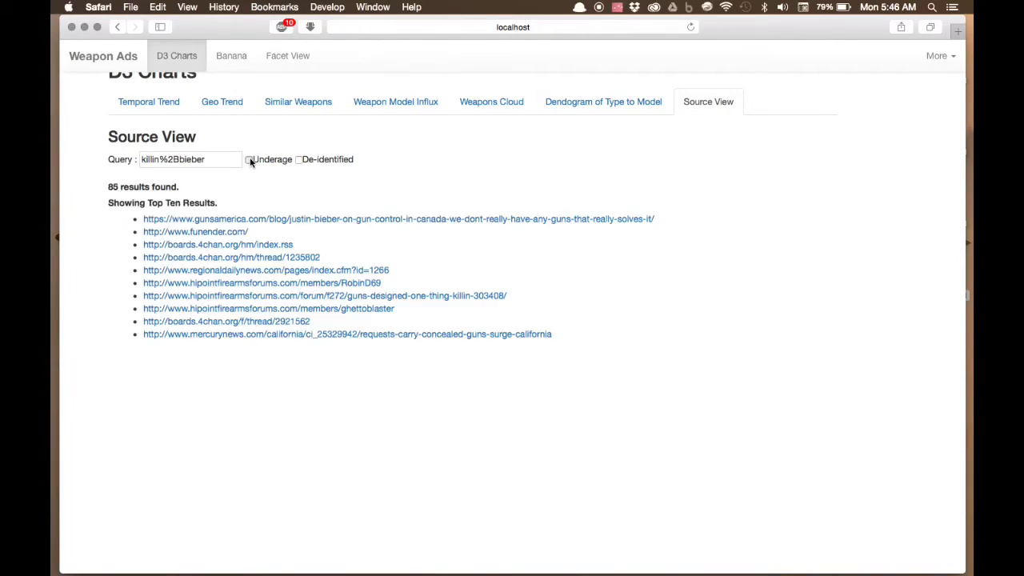
{"action": "left_click", "coordinate": [248, 160]}
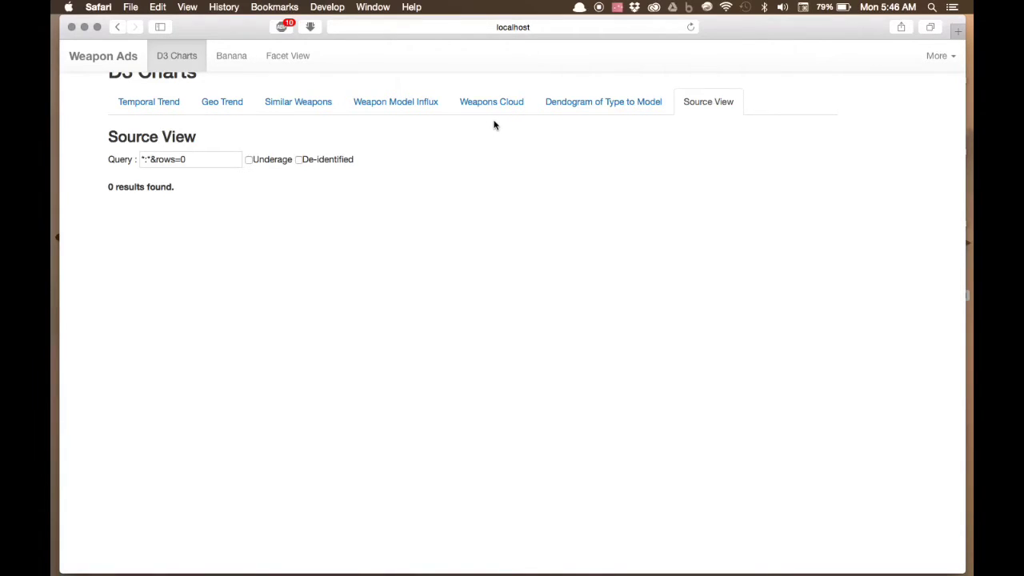
Apply the De-identified filter in Source View to view its top sources, and clear the filter
{"action": "scroll", "coordinate": [494, 125], "scroll_direction": "down", "scroll_amount": 2}
{"action": "scroll", "coordinate": [494, 125], "scroll_direction": "up", "scroll_amount": 4}
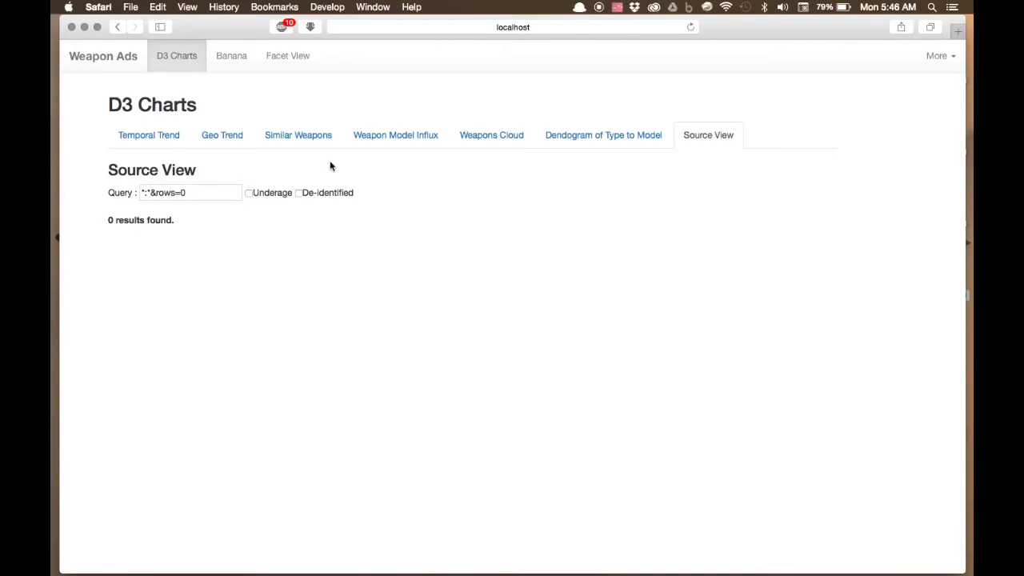
{"action": "left_click", "coordinate": [300, 194]}
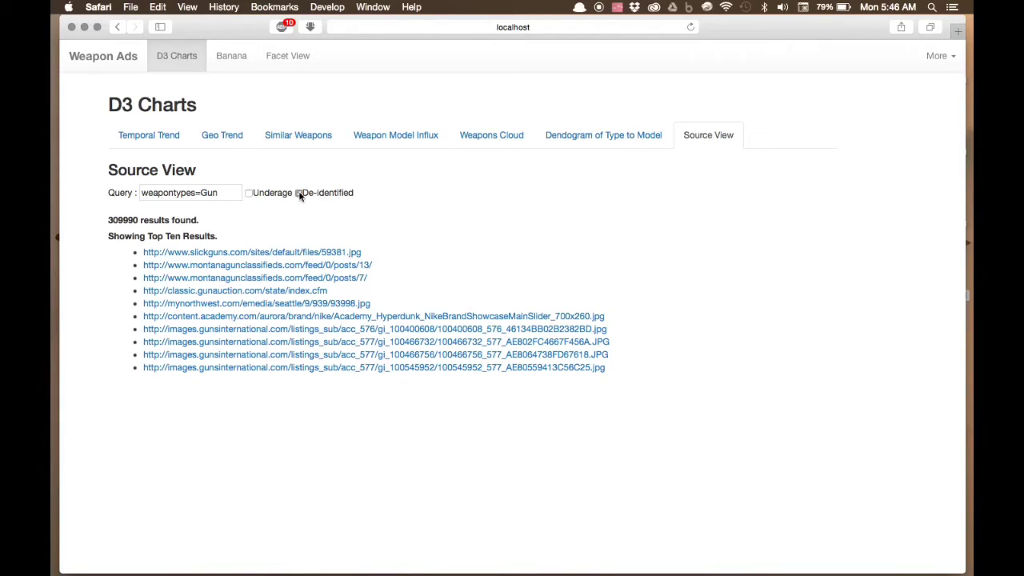
{"action": "left_click", "coordinate": [300, 194]}
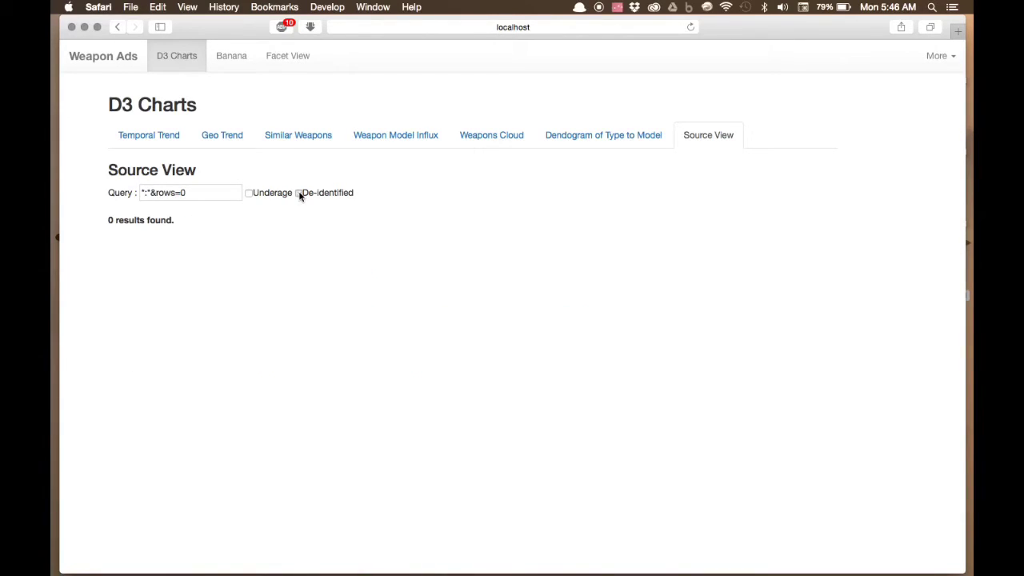
Open the Weapons Cloud chart and look over the whole Weapons Types word cloud
{"action": "left_click", "coordinate": [475, 135]}
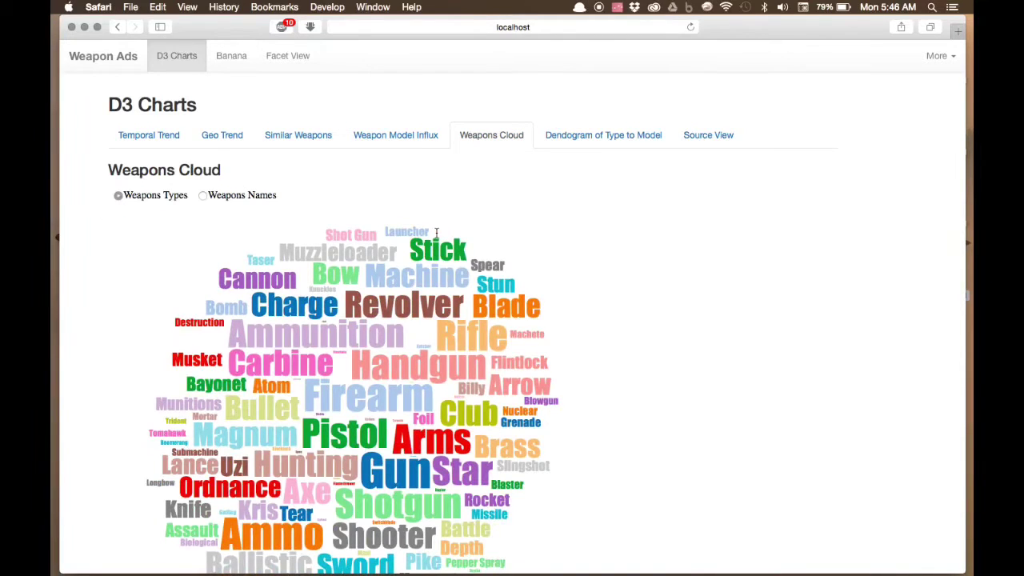
{"action": "scroll", "coordinate": [438, 237], "scroll_direction": "down", "scroll_amount": 3}
{"action": "scroll", "coordinate": [437, 237], "scroll_direction": "up", "scroll_amount": 1}
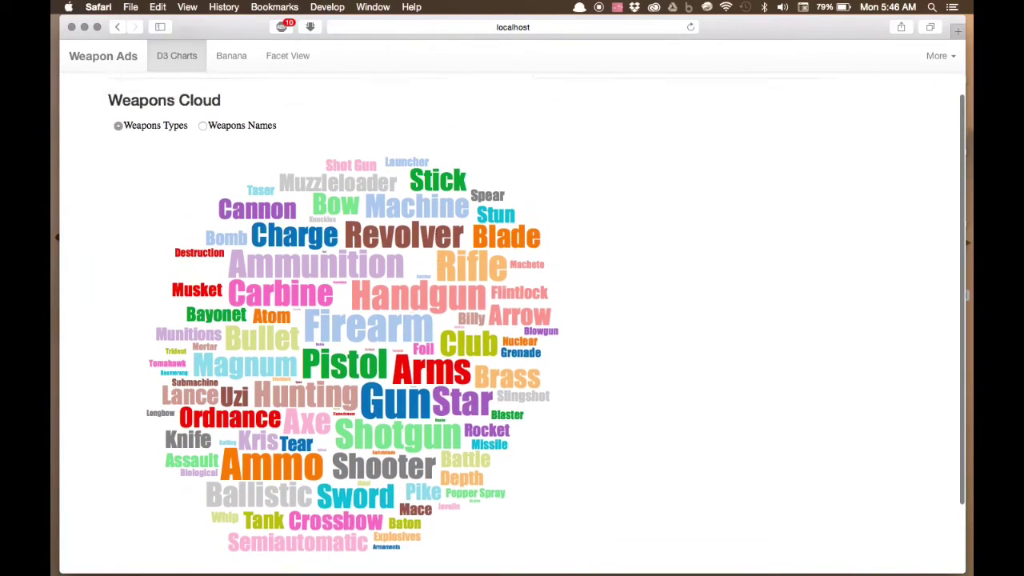
Switch the Weapons Cloud to Weapons Names and examine the model names up close and at full size
{"action": "left_click", "coordinate": [199, 131]}
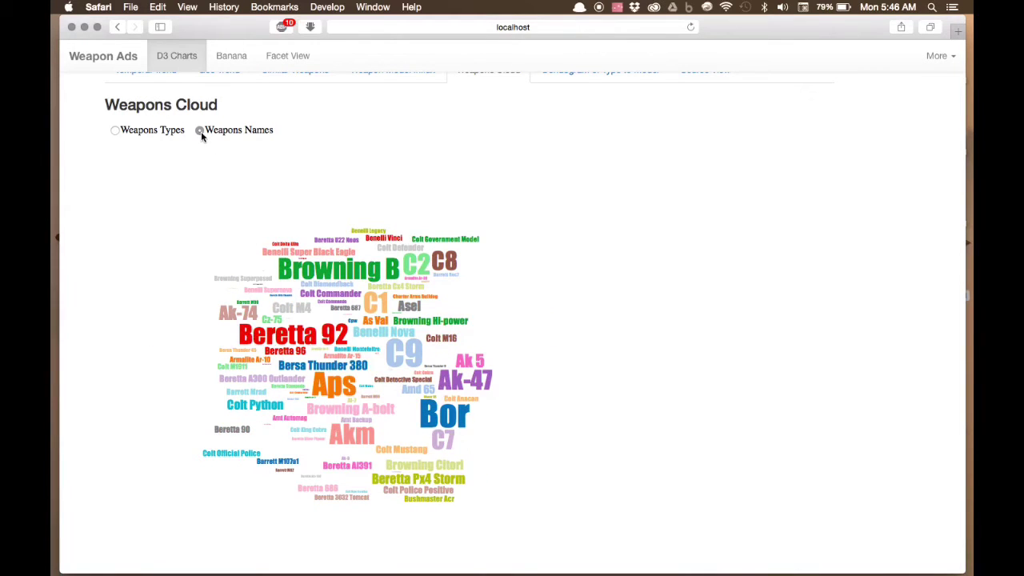
{"action": "scroll", "coordinate": [365, 264], "scroll_direction": "up", "scroll_amount": 5}
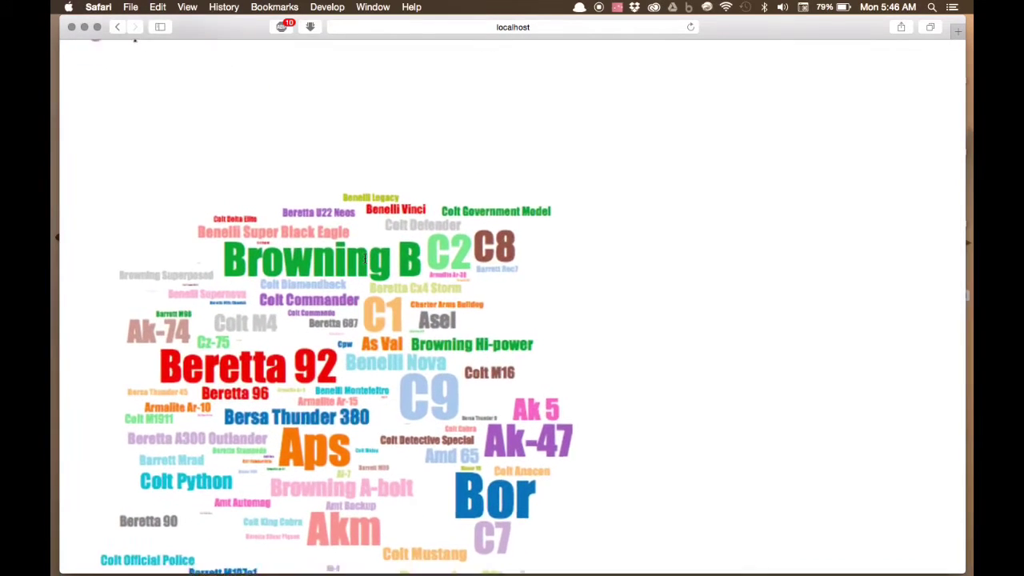
{"action": "scroll", "coordinate": [364, 257], "scroll_direction": "down", "scroll_amount": 5}
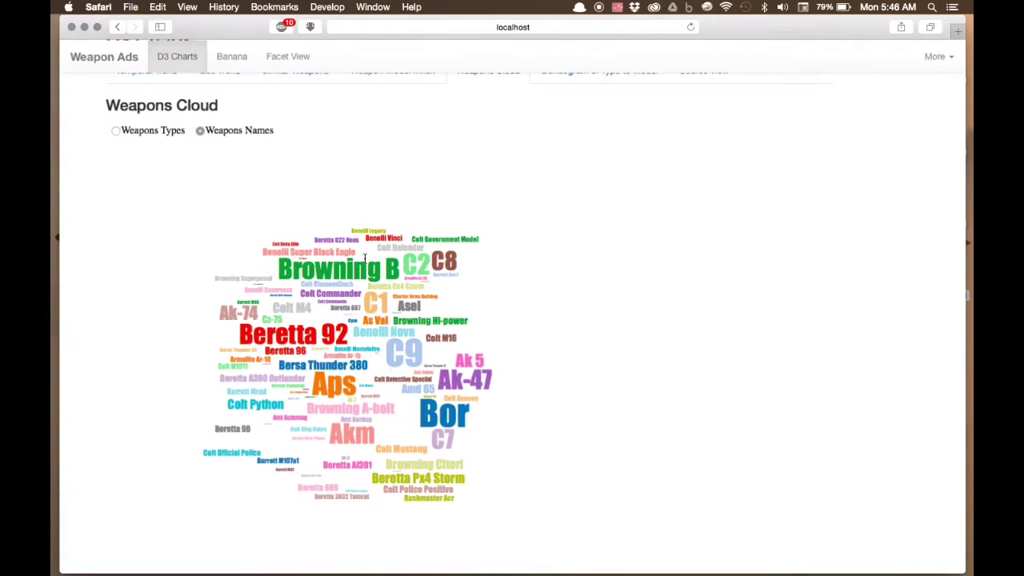
{"action": "scroll", "coordinate": [328, 241], "scroll_direction": "down", "scroll_amount": 3}
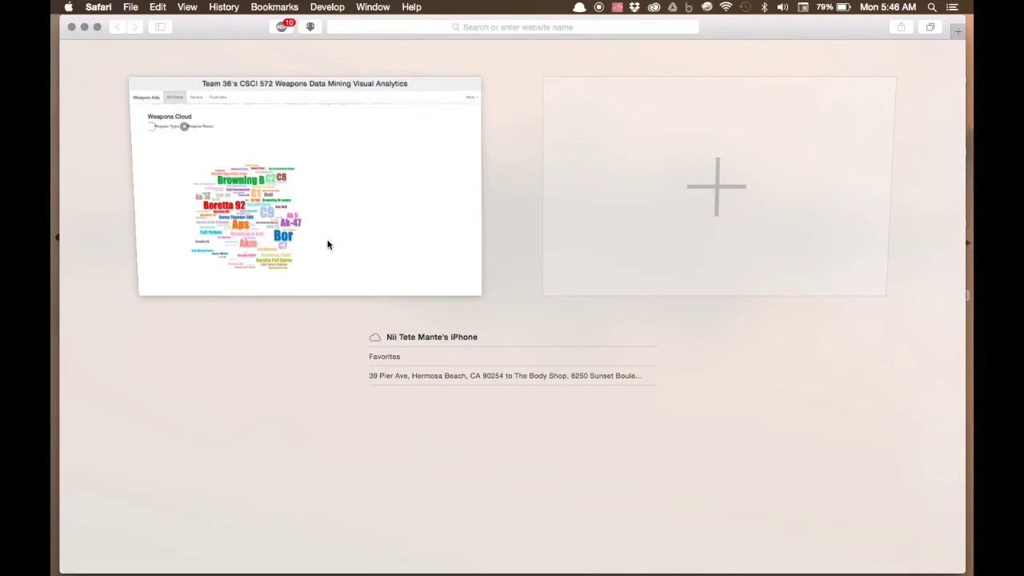
{"action": "left_click", "coordinate": [328, 244]}
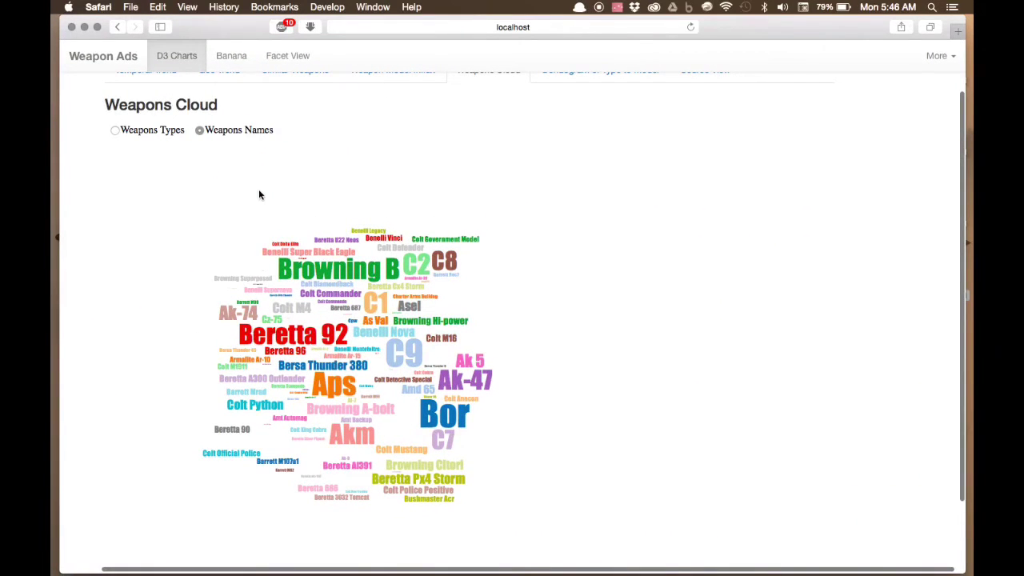
Return the Weapons Cloud to Weapons Types, inspect its words up close, and reload the page
{"action": "left_click", "coordinate": [115, 130]}
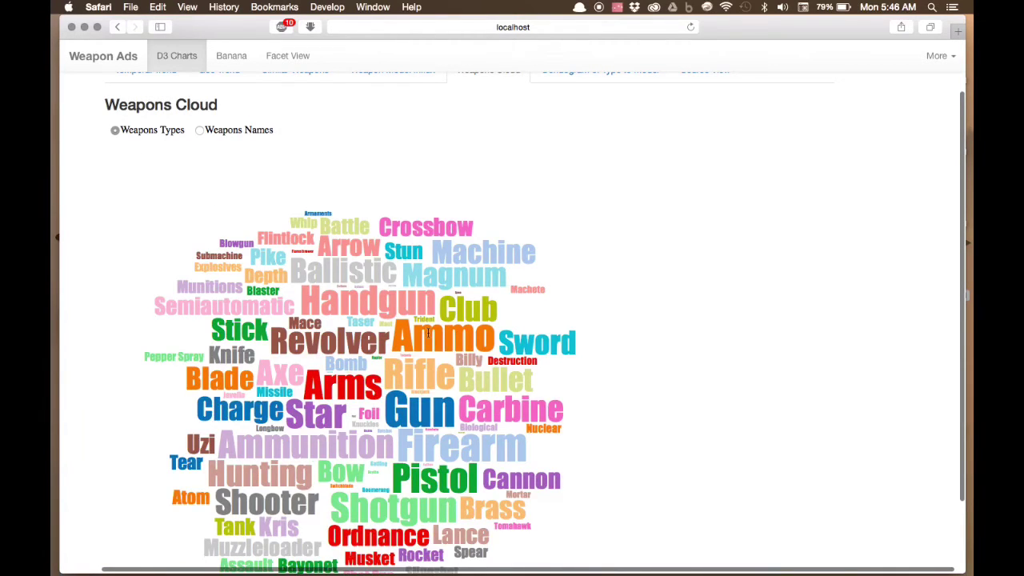
{"action": "scroll", "coordinate": [428, 334], "scroll_direction": "up", "scroll_amount": 2}
{"action": "scroll", "coordinate": [432, 320], "scroll_direction": "down", "scroll_amount": 5}
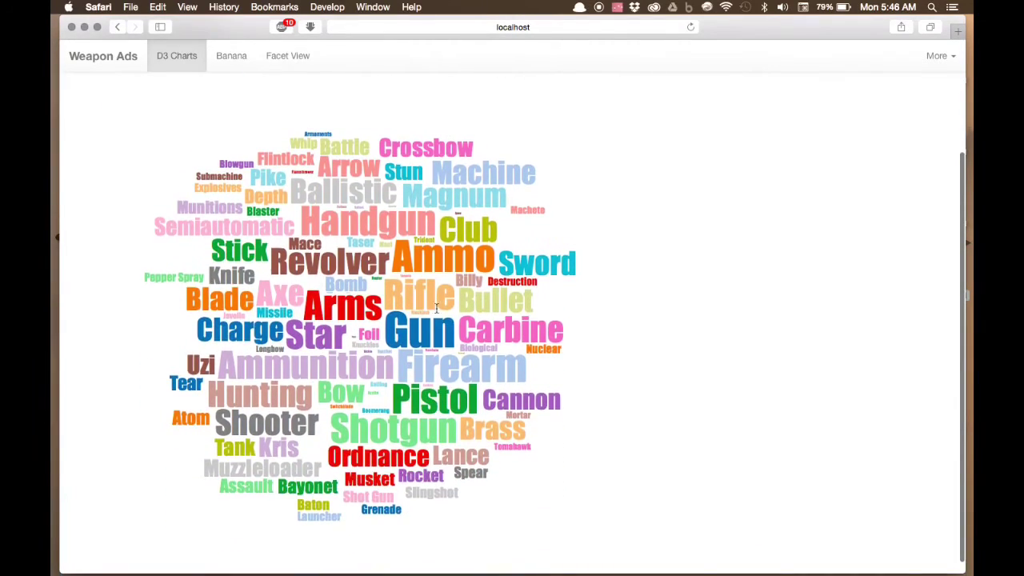
{"action": "scroll", "coordinate": [394, 206], "scroll_direction": "up", "scroll_amount": 5}
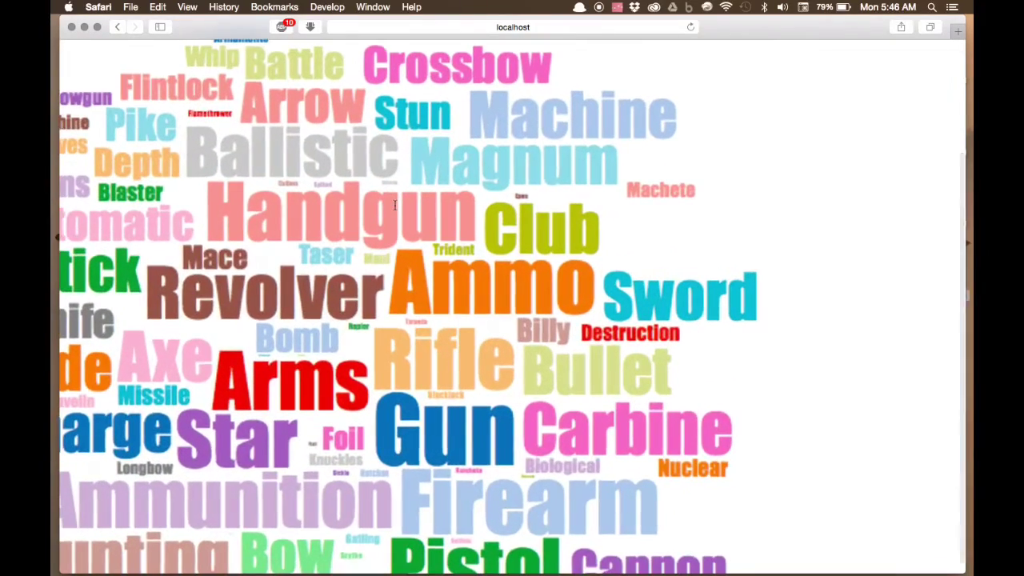
{"action": "left_click_drag", "start_coordinate": [274, 192], "coordinate": [344, 188]}
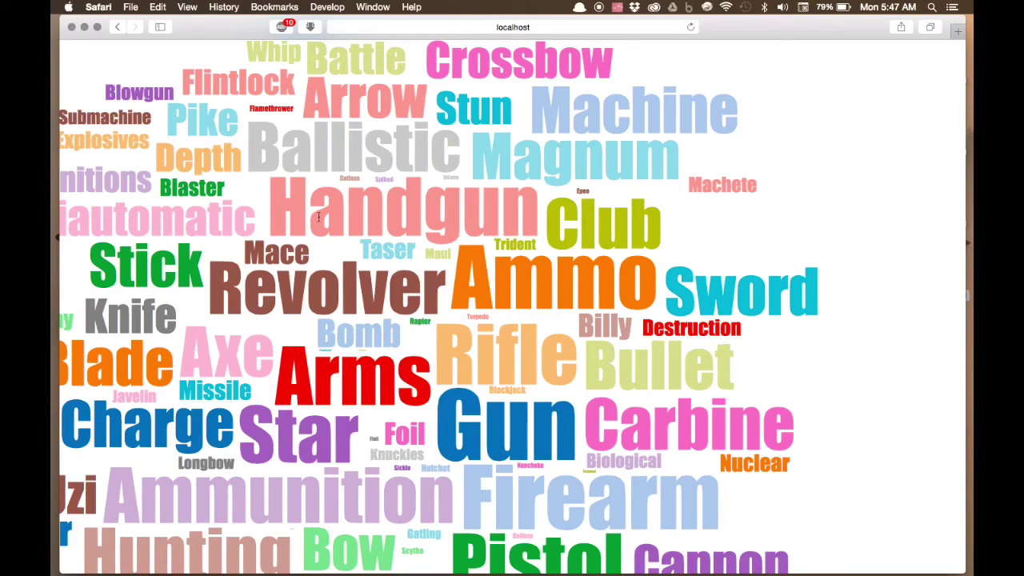
{"action": "scroll", "coordinate": [317, 217], "scroll_direction": "down", "scroll_amount": 5}
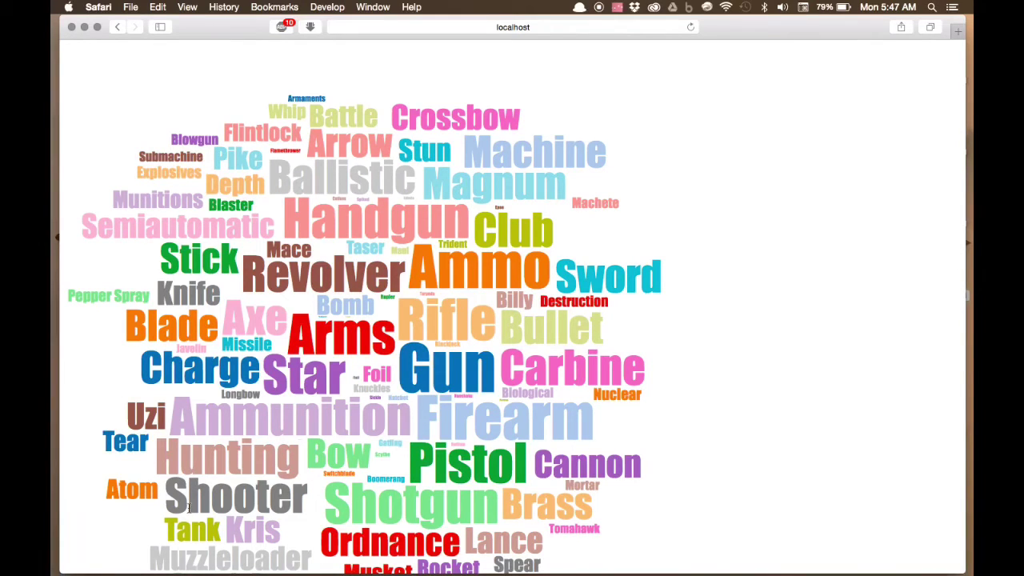
{"action": "key", "text": "super+r"}
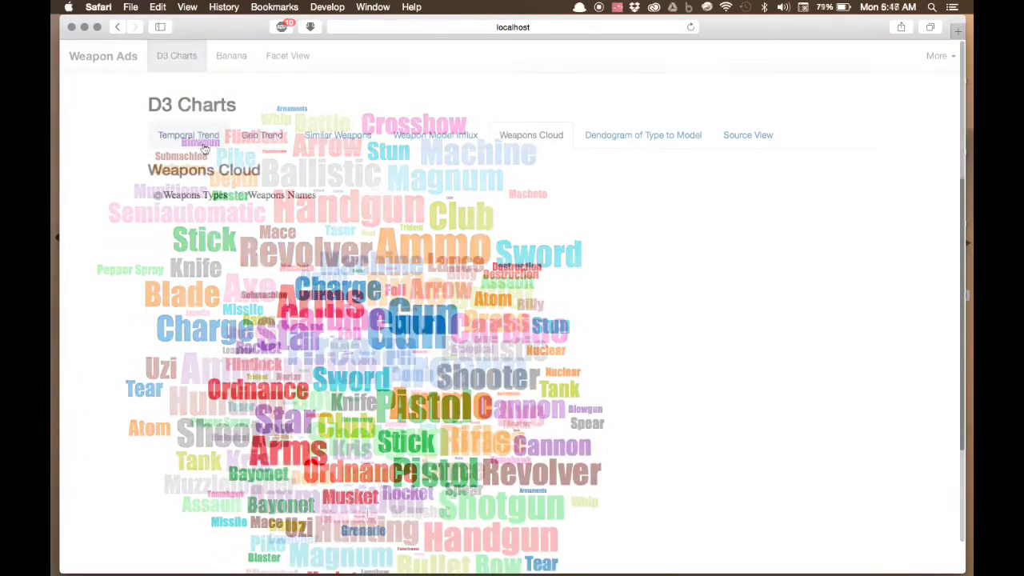
Open the Dendogram of Type to Model and examine its branches from the root through weapon types to models
{"action": "left_click", "coordinate": [611, 140]}
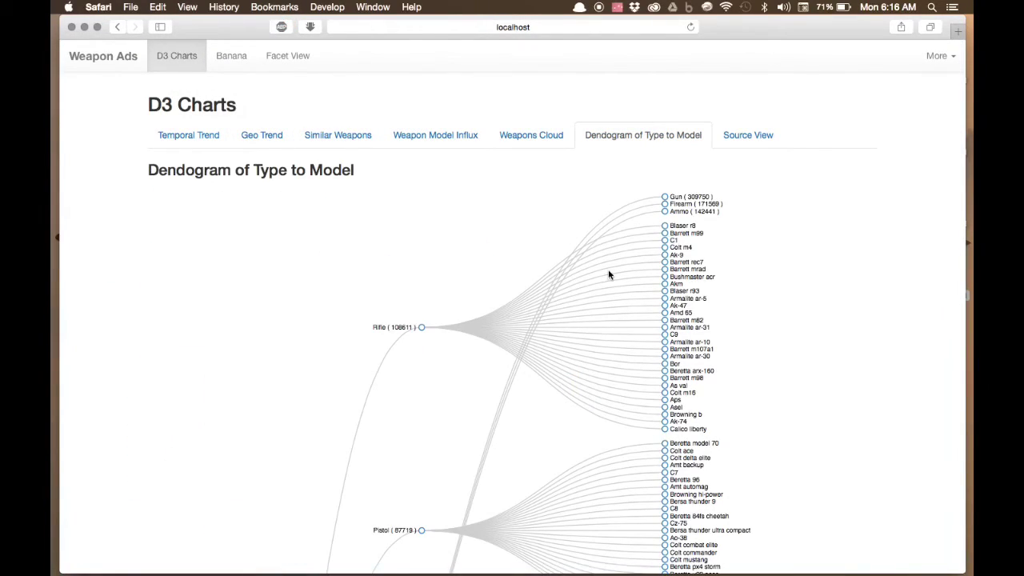
{"action": "scroll", "coordinate": [608, 274], "scroll_direction": "right", "scroll_amount": 3}
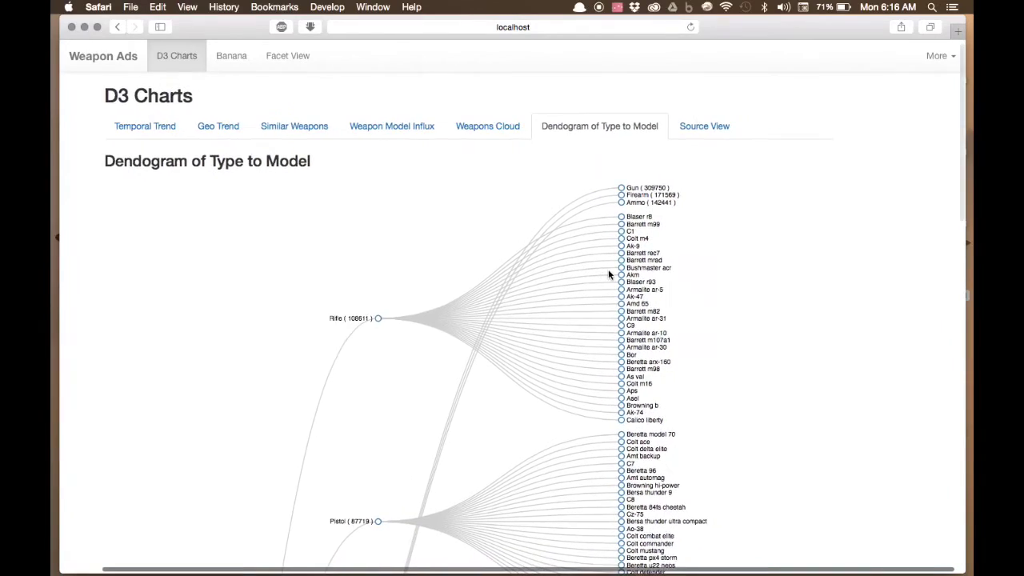
{"action": "scroll", "coordinate": [608, 275], "scroll_direction": "down", "scroll_amount": 5}
{"action": "scroll", "coordinate": [608, 274], "scroll_direction": "left", "scroll_amount": 2}
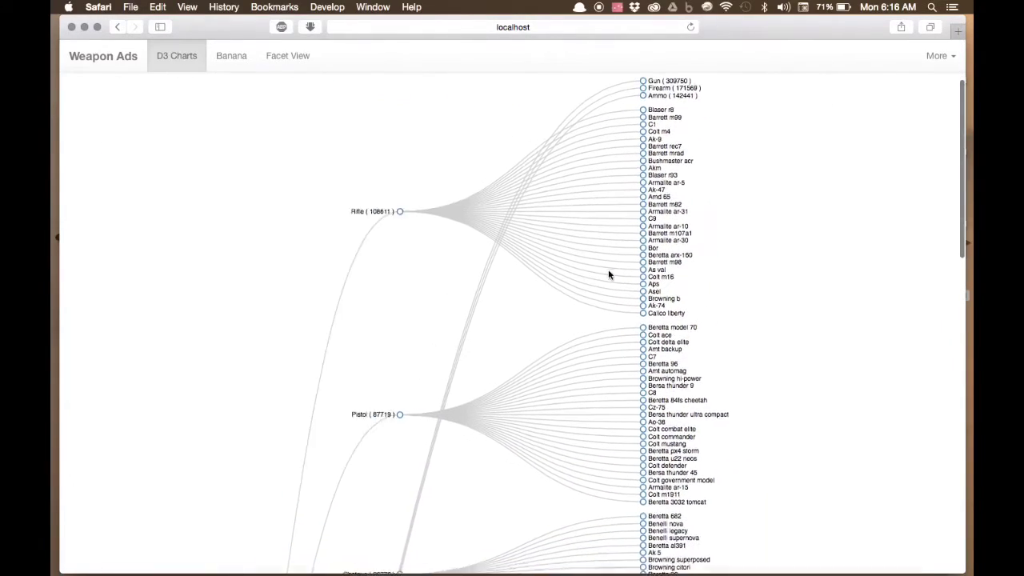
{"action": "scroll", "coordinate": [608, 274], "scroll_direction": "down", "scroll_amount": 6}
{"action": "scroll", "coordinate": [608, 274], "scroll_direction": "left", "scroll_amount": 2}
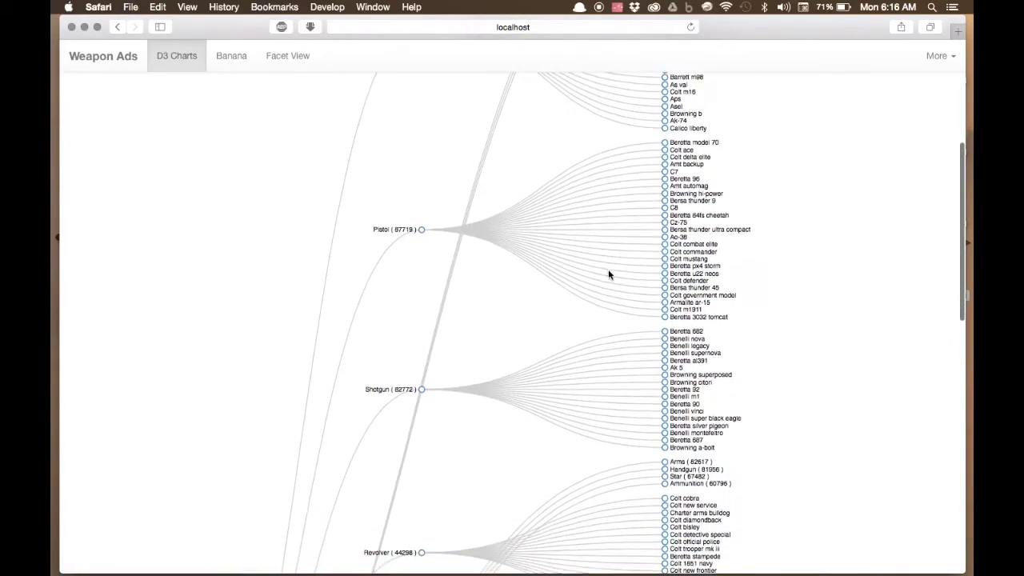
{"action": "scroll", "coordinate": [608, 274], "scroll_direction": "down", "scroll_amount": 6}
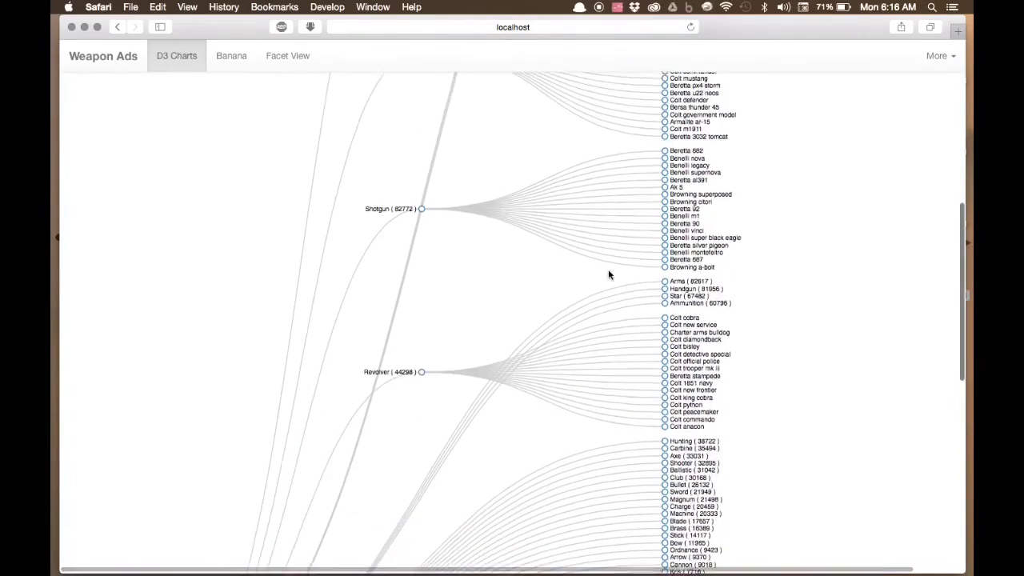
{"action": "scroll", "coordinate": [608, 275], "scroll_direction": "down", "scroll_amount": 10}
{"action": "scroll", "coordinate": [608, 274], "scroll_direction": "right", "scroll_amount": 1}
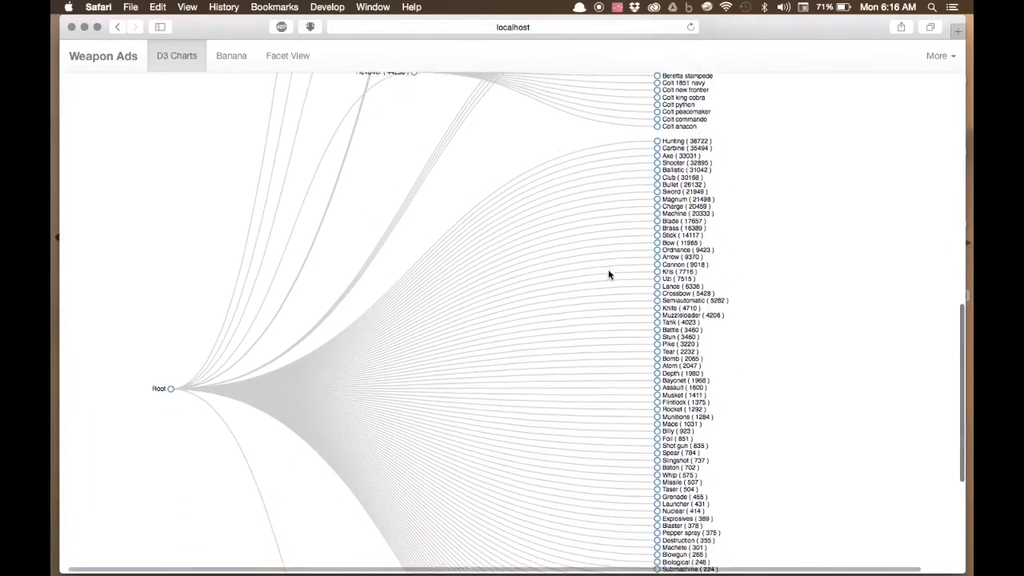
Trace the dendrogram from the root through the Rifle, Pistol, Shotgun and Revolver branches and the weapon types without models
{"action": "scroll", "coordinate": [608, 274], "scroll_direction": "down", "scroll_amount": 1}
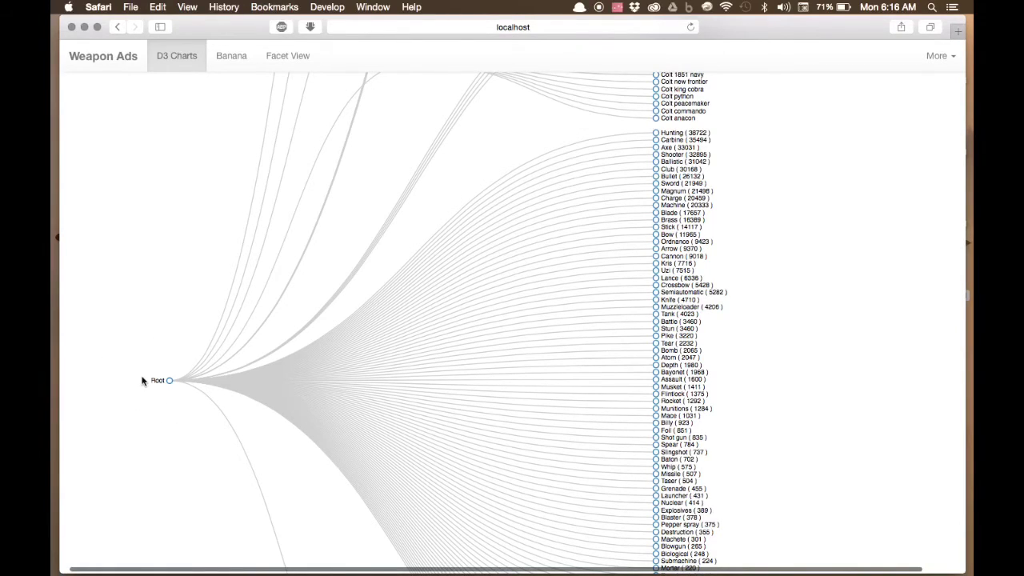
{"action": "scroll", "coordinate": [270, 382], "scroll_direction": "up", "scroll_amount": 5}
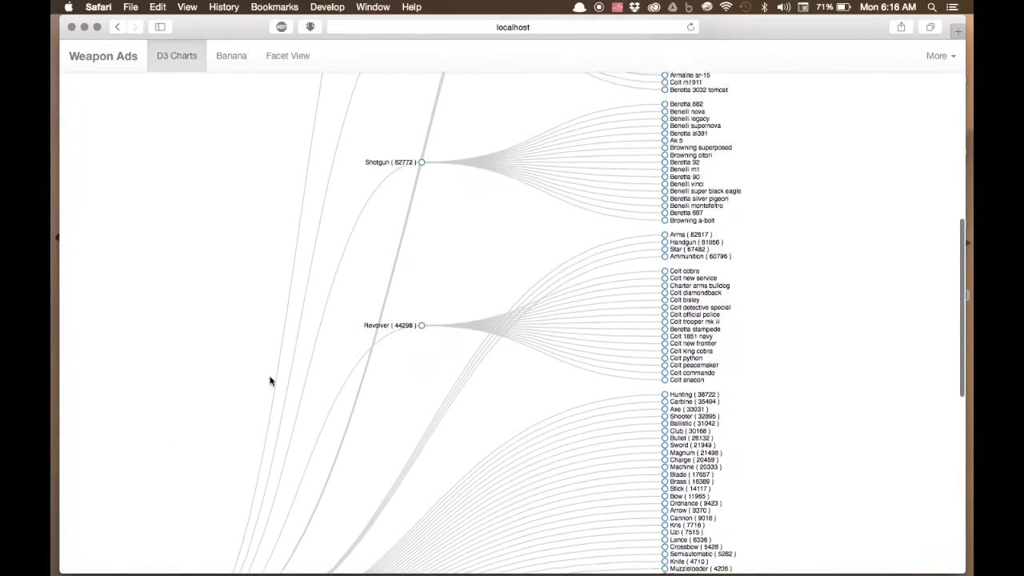
{"action": "scroll", "coordinate": [278, 376], "scroll_direction": "up", "scroll_amount": 7}
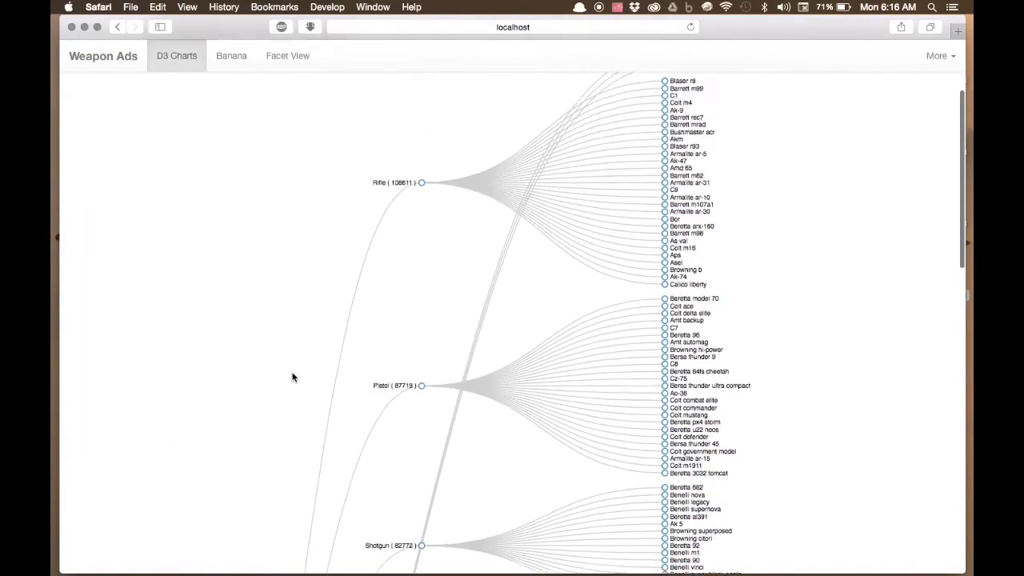
{"action": "scroll", "coordinate": [293, 378], "scroll_direction": "up", "scroll_amount": 2}
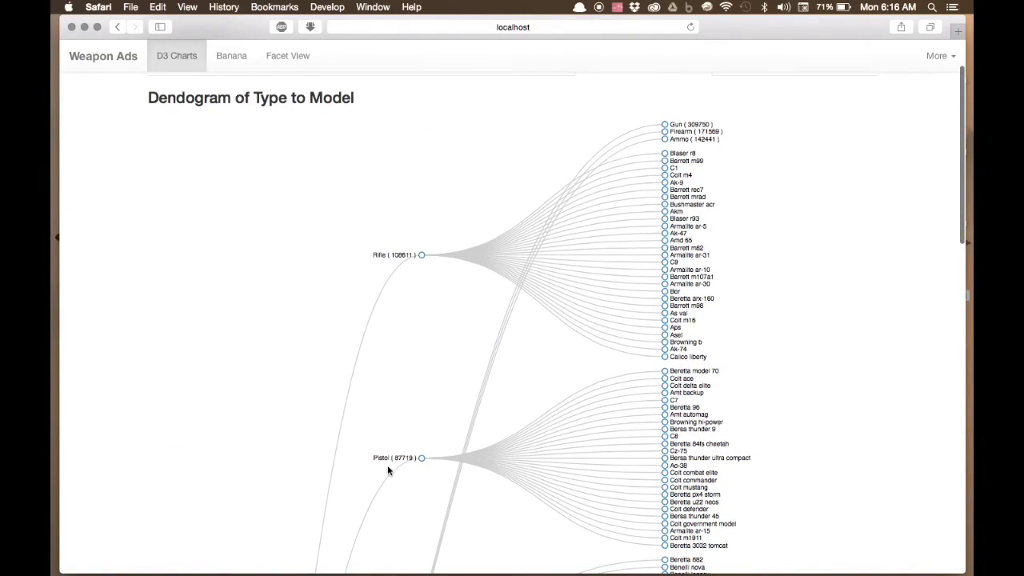
{"action": "scroll", "coordinate": [387, 467], "scroll_direction": "down", "scroll_amount": 5}
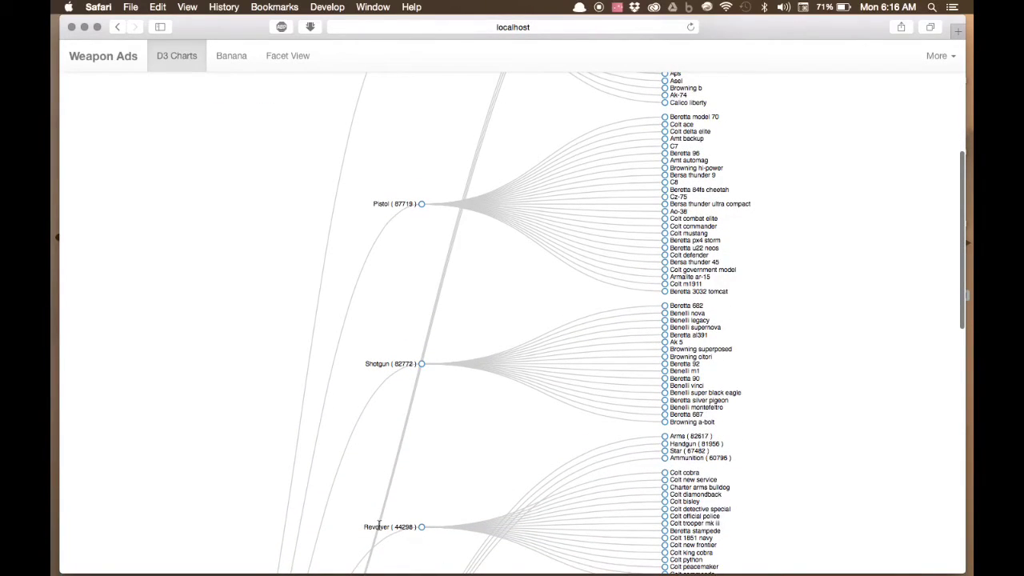
{"action": "scroll", "coordinate": [434, 464], "scroll_direction": "up", "scroll_amount": 1}
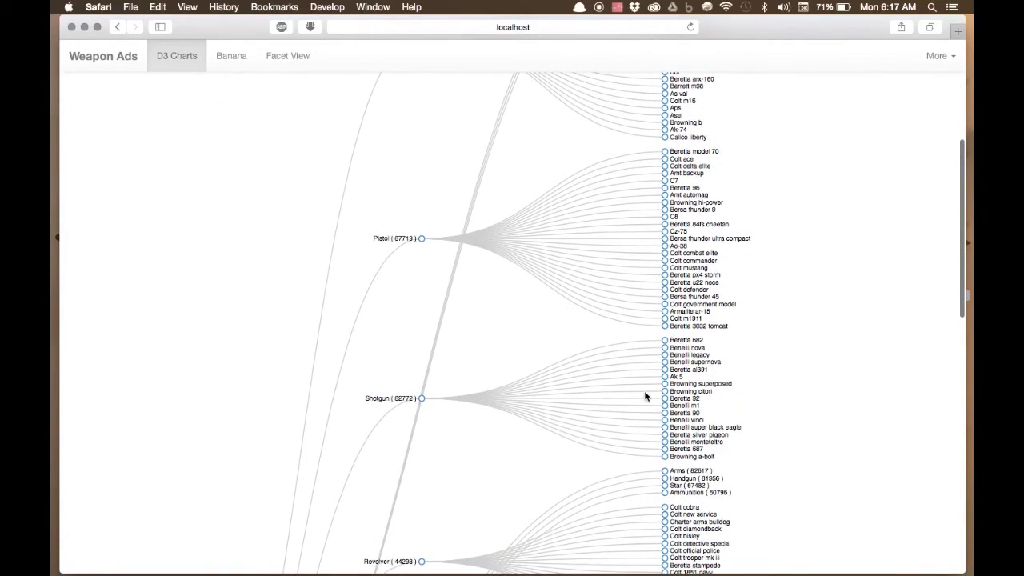
{"action": "scroll", "coordinate": [645, 396], "scroll_direction": "up", "scroll_amount": 3}
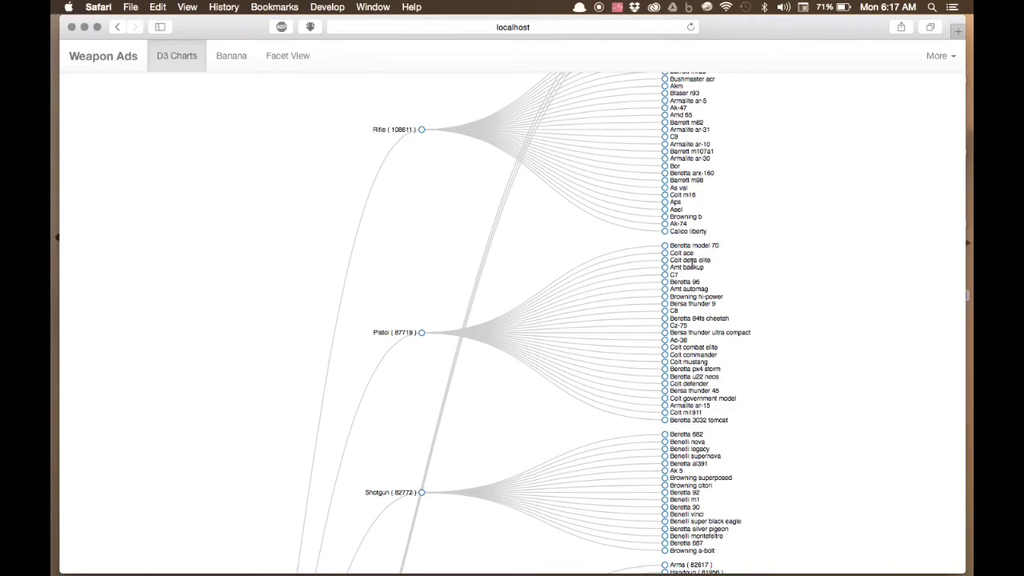
{"action": "scroll", "coordinate": [635, 257], "scroll_direction": "up", "scroll_amount": 4}
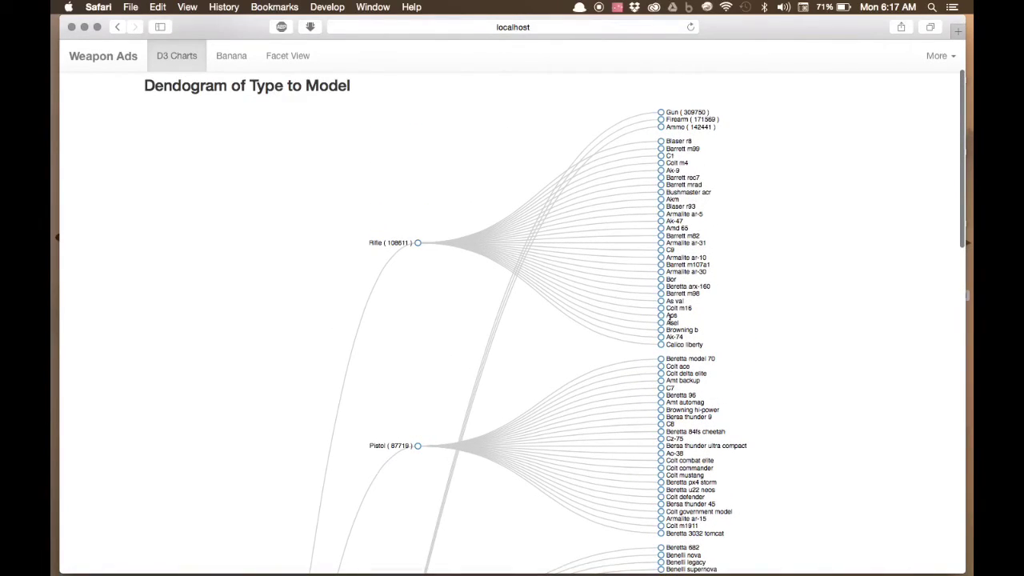
{"action": "scroll", "coordinate": [611, 334], "scroll_direction": "down", "scroll_amount": 15}
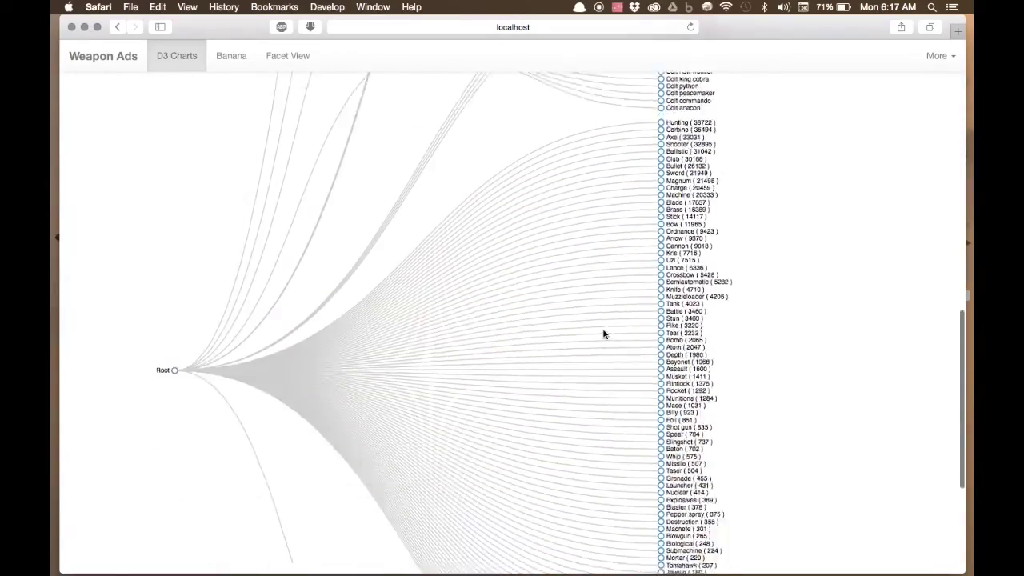
{"action": "scroll", "coordinate": [603, 333], "scroll_direction": "down", "scroll_amount": 7}
{"action": "scroll", "coordinate": [603, 334], "scroll_direction": "up", "scroll_amount": 6}
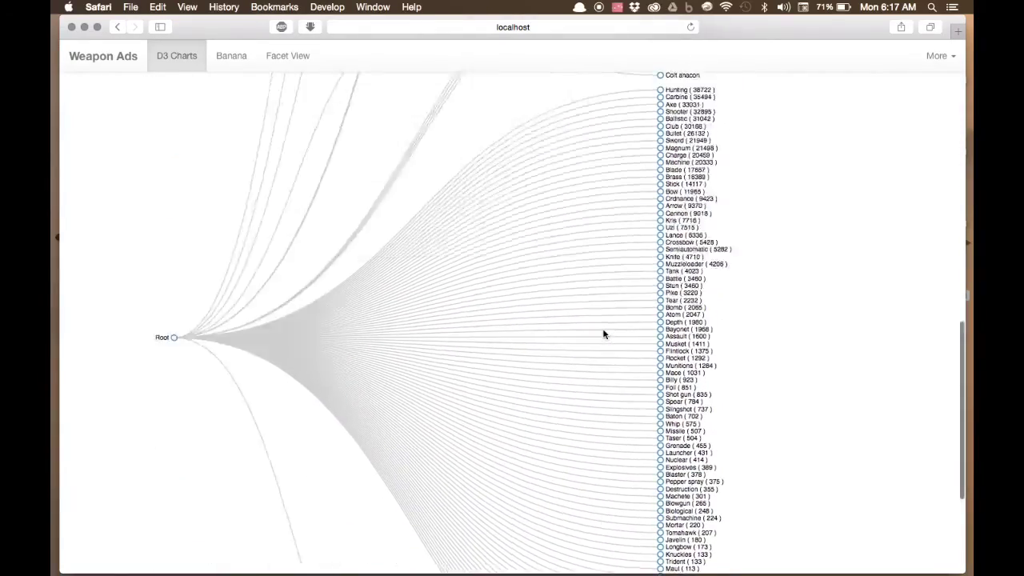
{"action": "scroll", "coordinate": [603, 333], "scroll_direction": "up", "scroll_amount": 15}
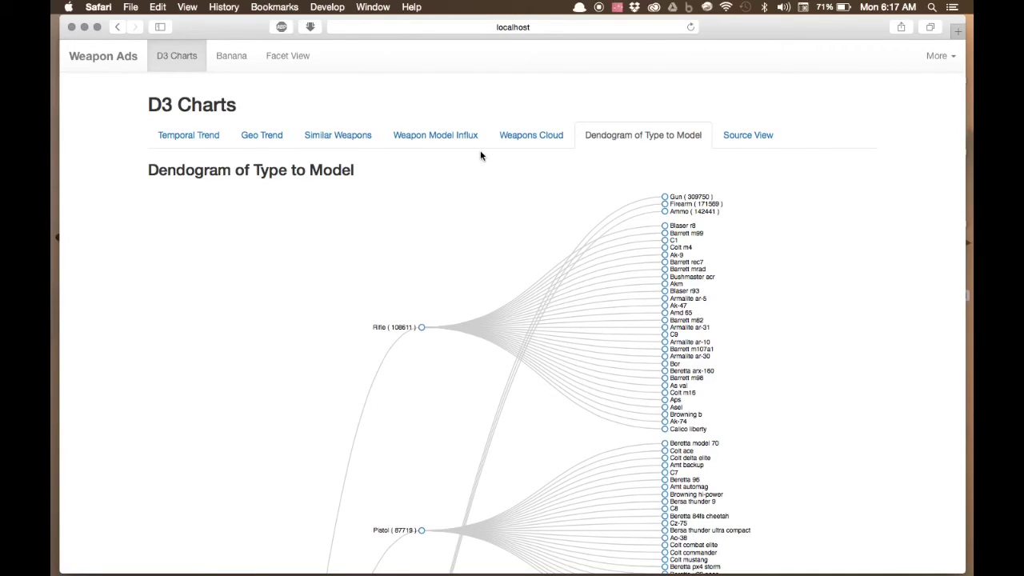
Open the Banana dashboard and examine its time window, word cloud, heat map, message terms and event counts
{"action": "left_click", "coordinate": [232, 60]}
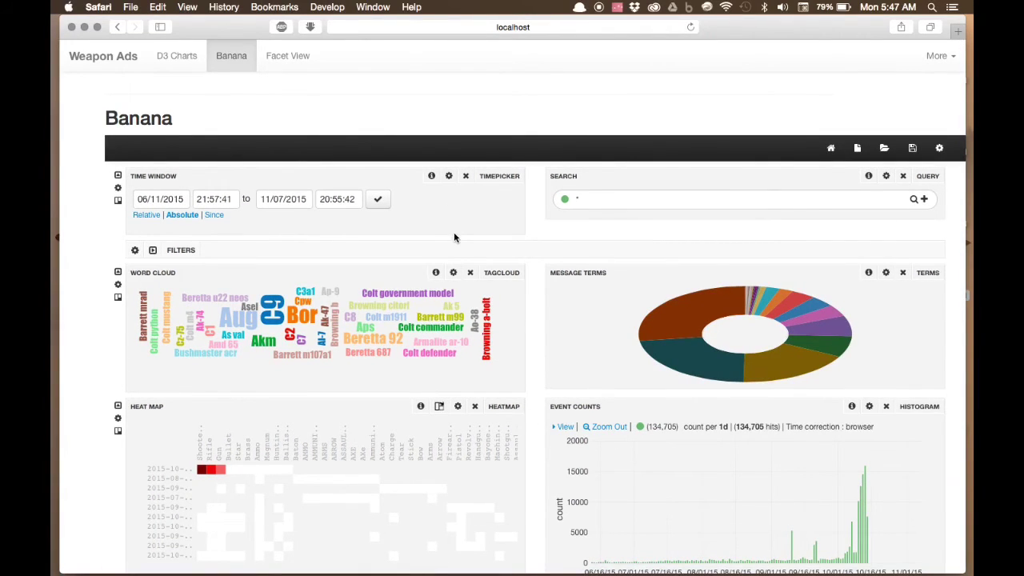
{"action": "scroll", "coordinate": [454, 237], "scroll_direction": "down", "scroll_amount": 3}
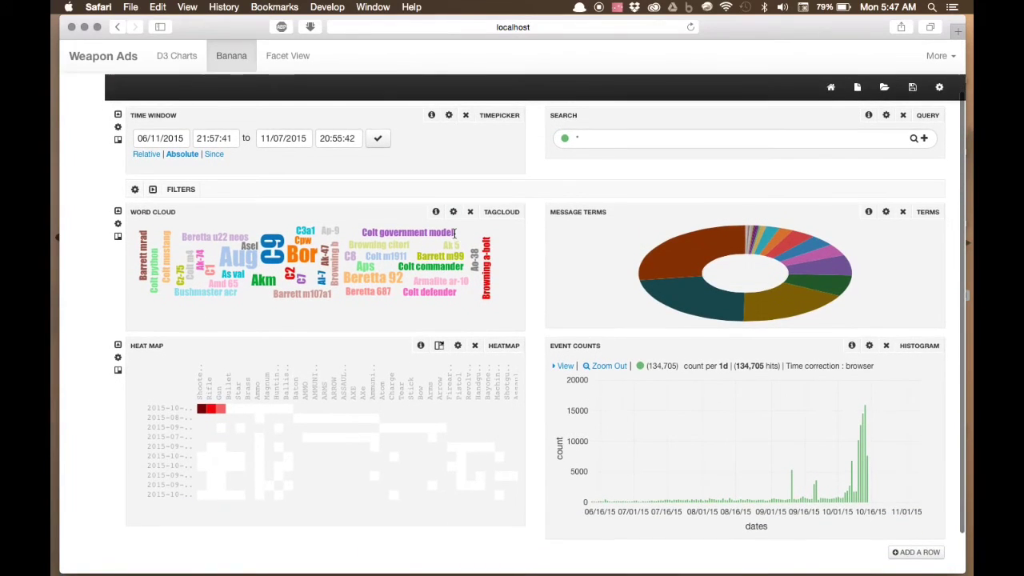
{"action": "scroll", "coordinate": [454, 232], "scroll_direction": "up", "scroll_amount": 1}
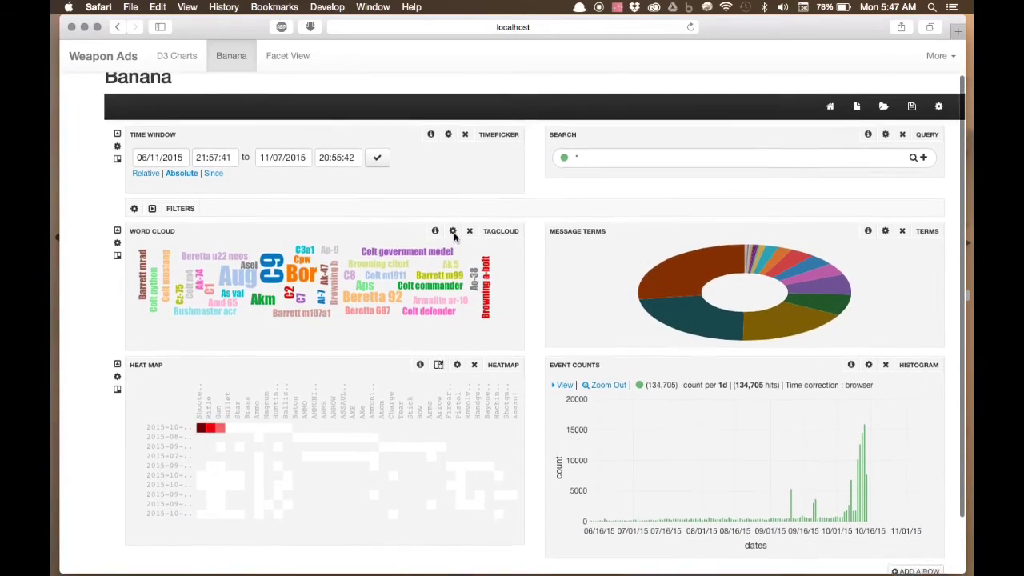
{"action": "scroll", "coordinate": [454, 235], "scroll_direction": "up", "scroll_amount": 1}
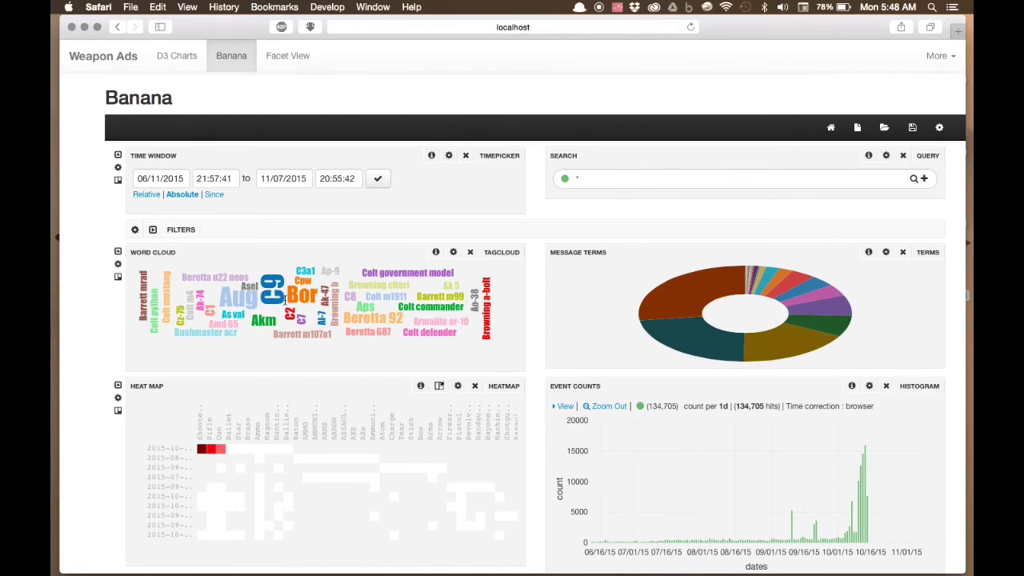
{"action": "scroll", "coordinate": [284, 299], "scroll_direction": "up", "scroll_amount": 1}
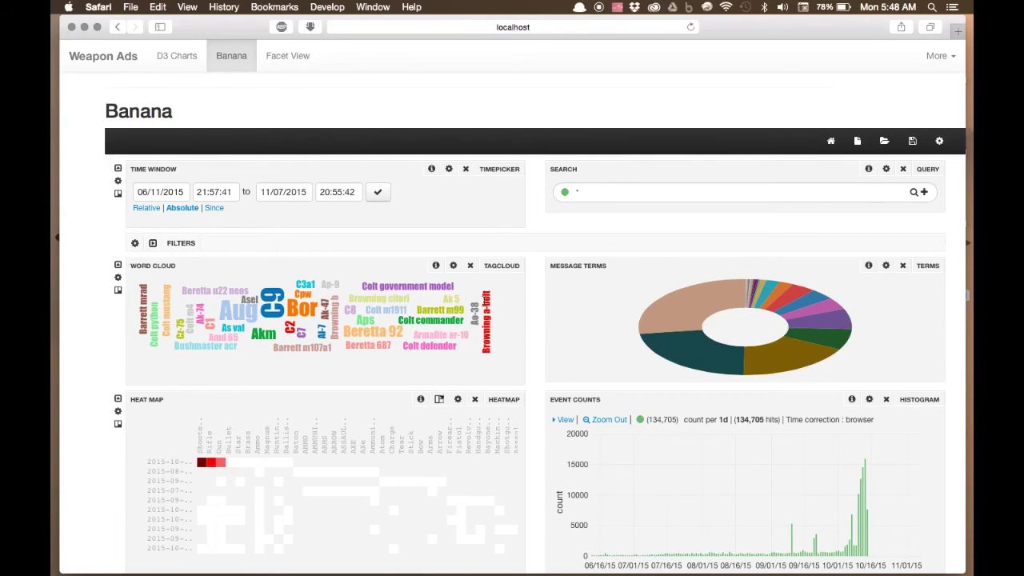
{"action": "scroll", "coordinate": [613, 299], "scroll_direction": "down", "scroll_amount": 1}
{"action": "scroll", "coordinate": [613, 299], "scroll_direction": "down", "scroll_amount": 2}
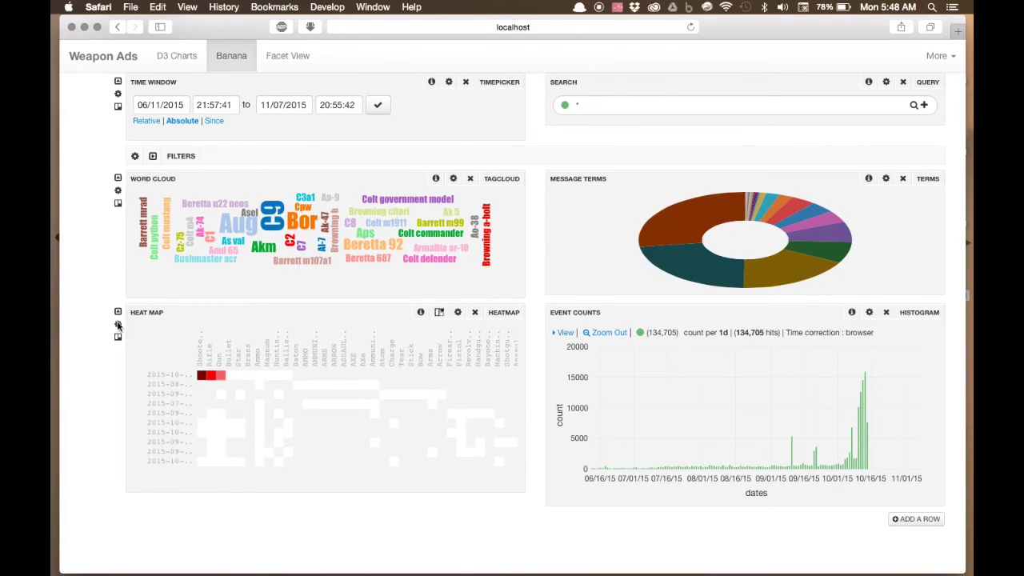
{"action": "mouse_move", "coordinate": [207, 375]}
{"action": "scroll", "coordinate": [772, 423], "scroll_direction": "down", "scroll_amount": 1}
{"action": "scroll", "coordinate": [773, 423], "scroll_direction": "up", "scroll_amount": 1}
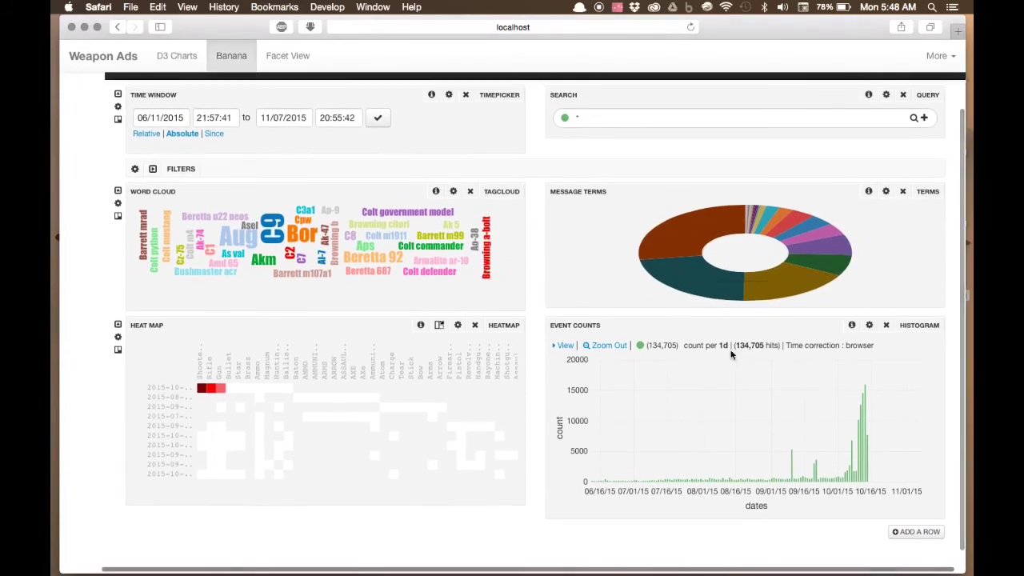
Search the Banana dashboard for *Rifle
{"action": "left_click", "coordinate": [600, 117]}
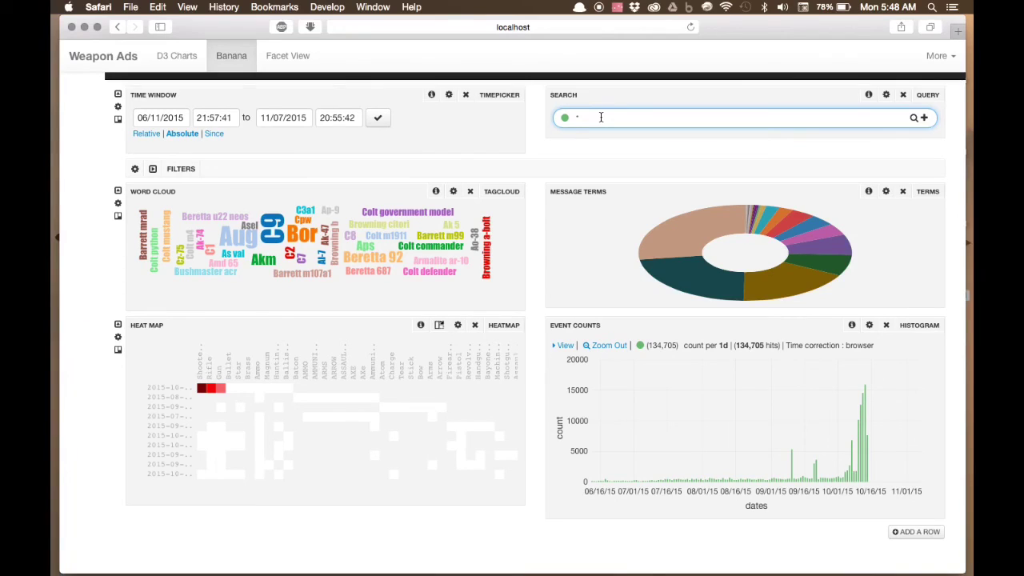
{"action": "type", "text": "Rifle"}
{"action": "key", "text": "BackSpace"}
{"action": "key", "text": "BackSpace"}
{"action": "key", "text": "BackSpace"}
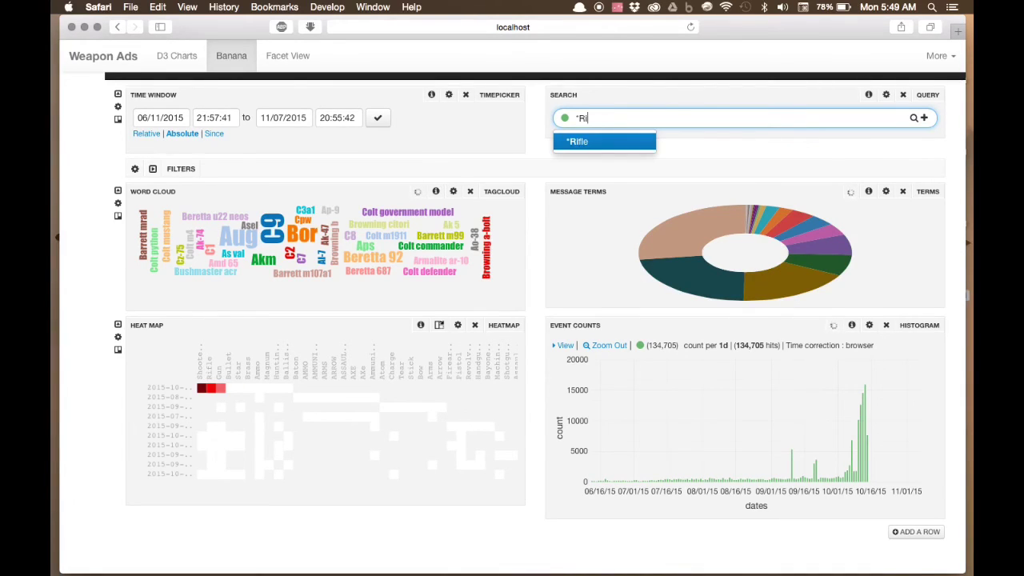
{"action": "key", "text": "Return"}
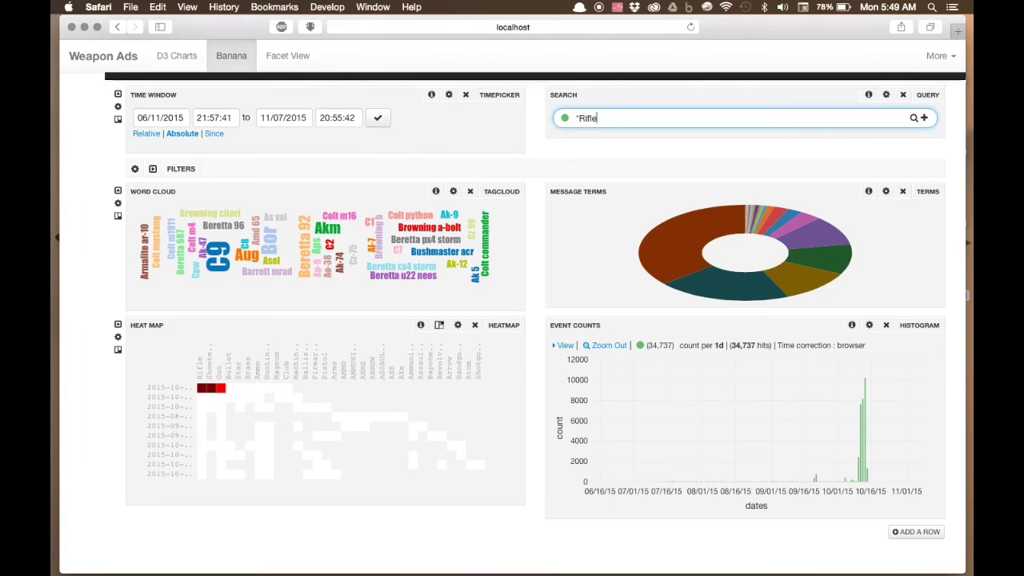
Set the start time of the time window to 20:13:41
{"action": "left_click", "coordinate": [167, 117]}
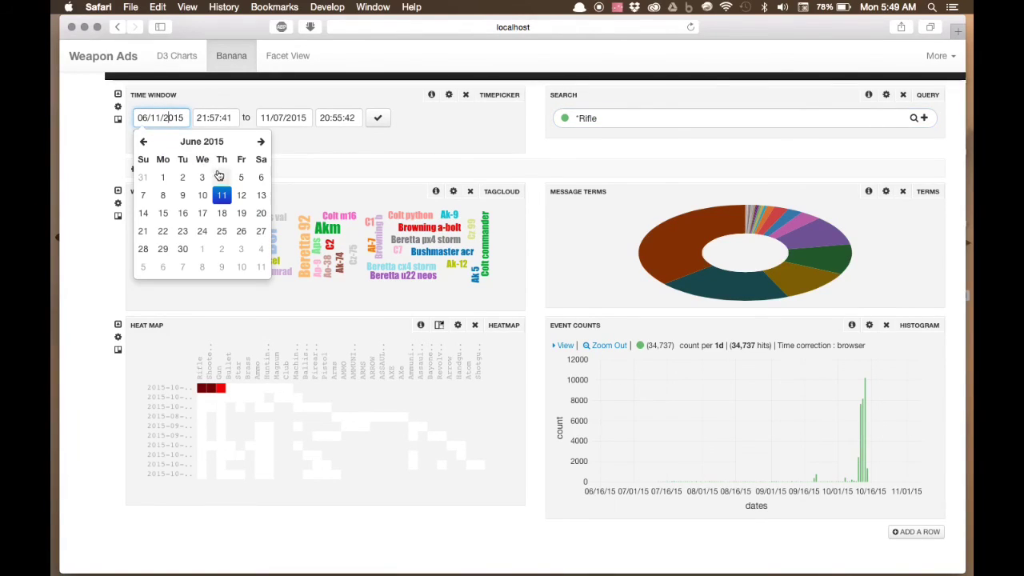
{"action": "left_click", "coordinate": [214, 117]}
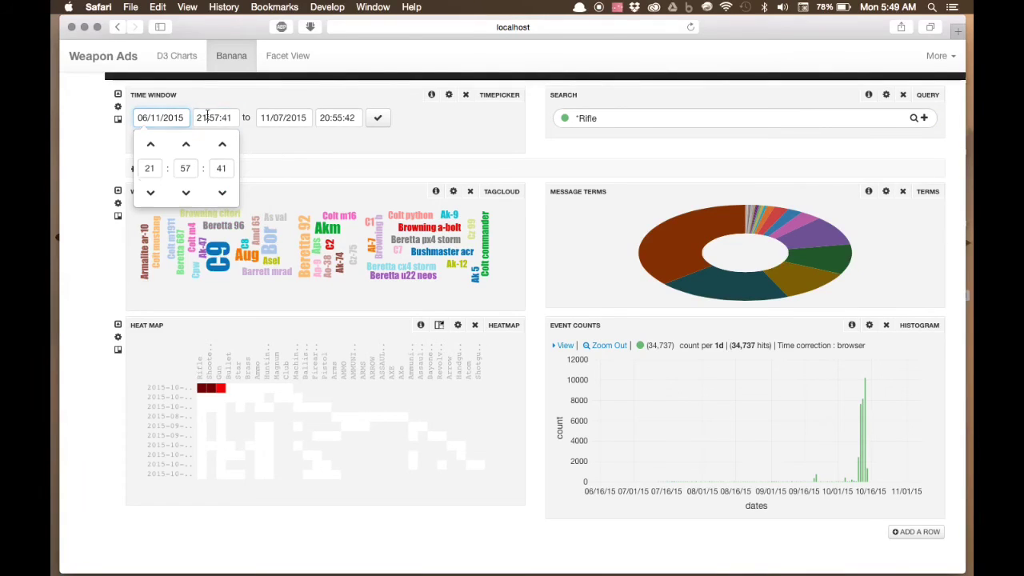
{"action": "left_click", "coordinate": [196, 167]}
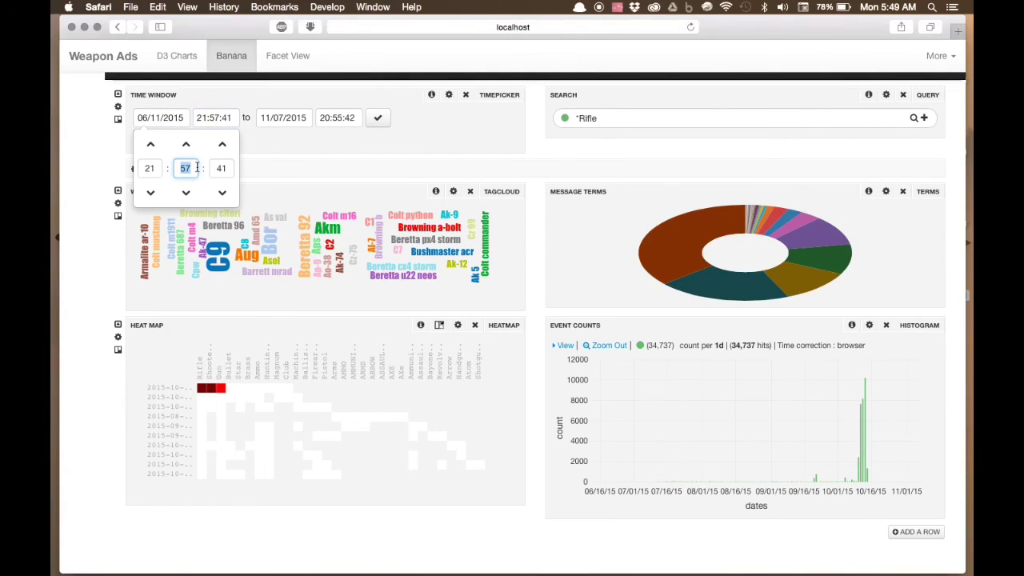
{"action": "key", "text": "BackSpace"}
{"action": "type", "text": "13"}
{"action": "left_click", "coordinate": [152, 169]}
{"action": "type", "text": "20"}
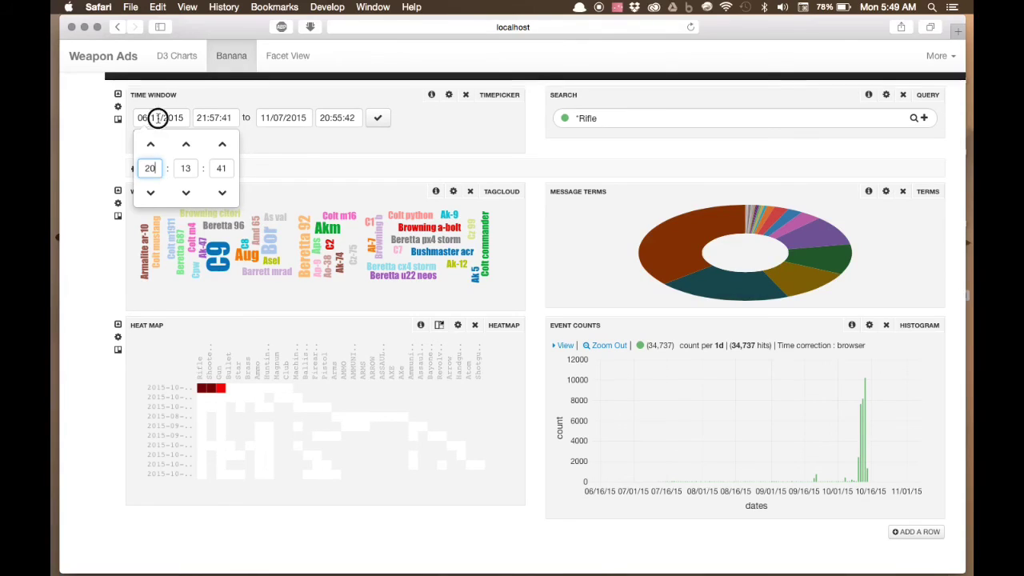
Set the start date of the time window to 06/13/2013 and apply the new range to the dashboard
{"action": "left_click", "coordinate": [155, 119]}
{"action": "left_click", "coordinate": [257, 196]}
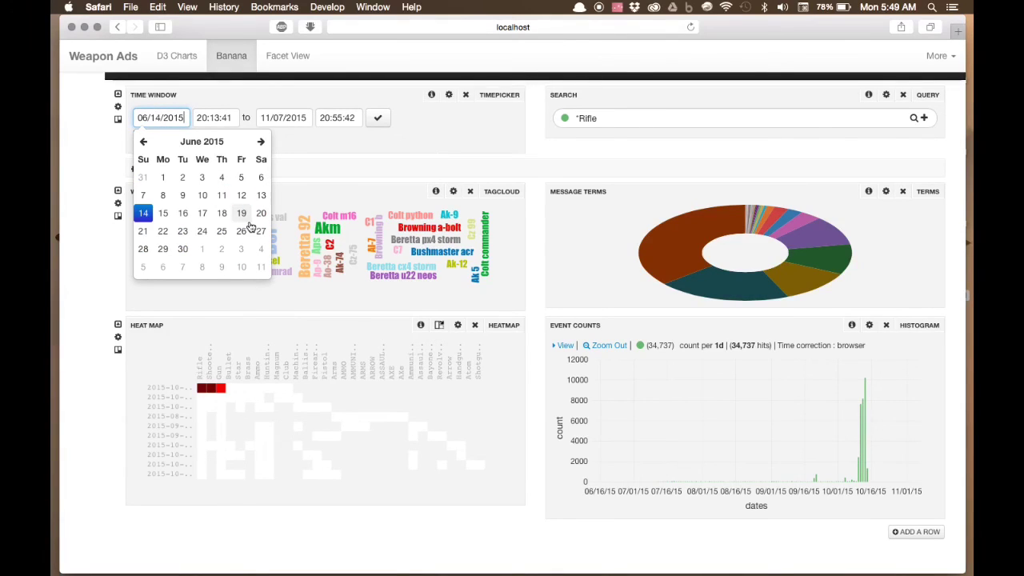
{"action": "key", "text": "BackSpace"}
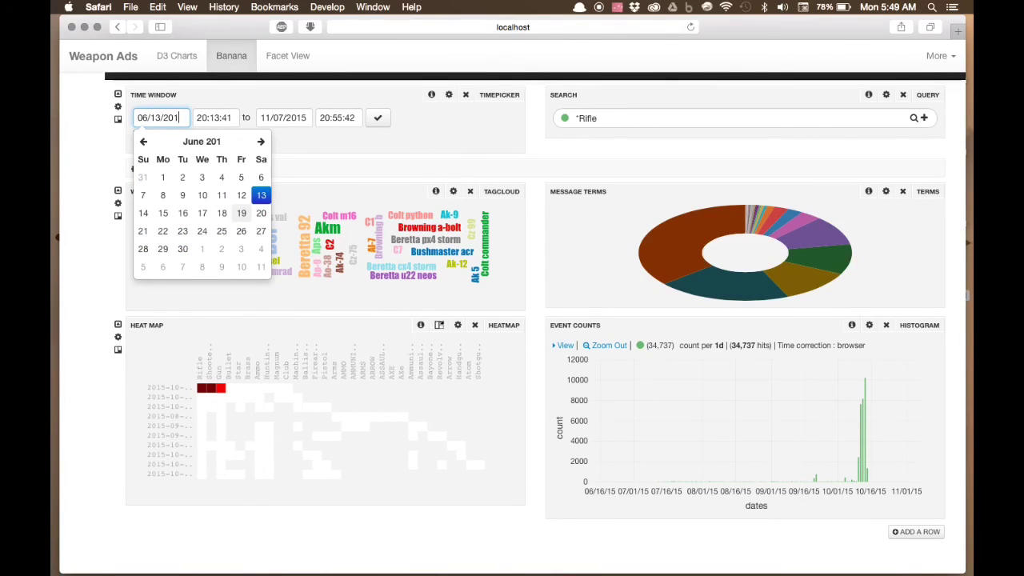
{"action": "type", "text": "3"}
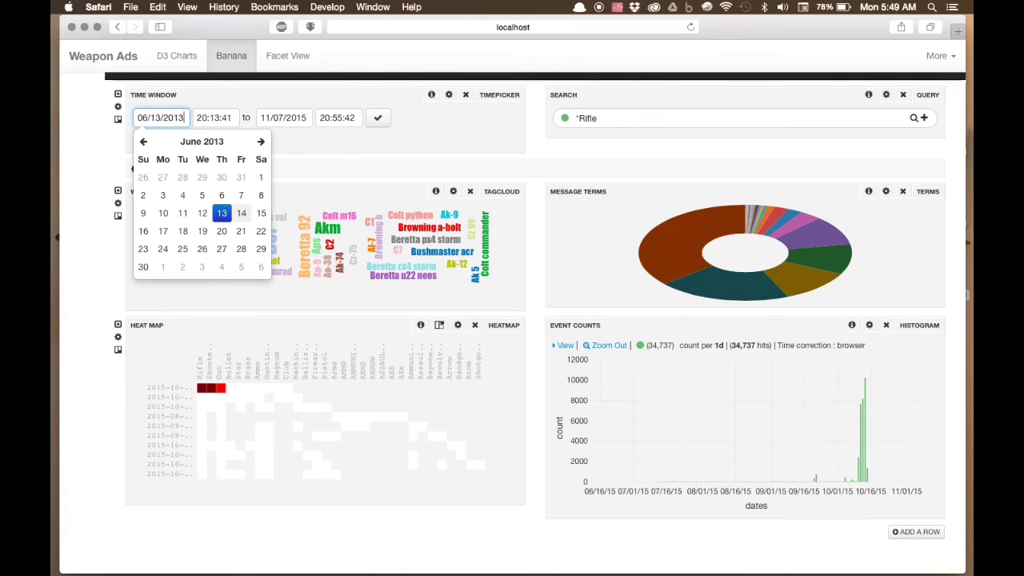
{"action": "key", "text": "Return"}
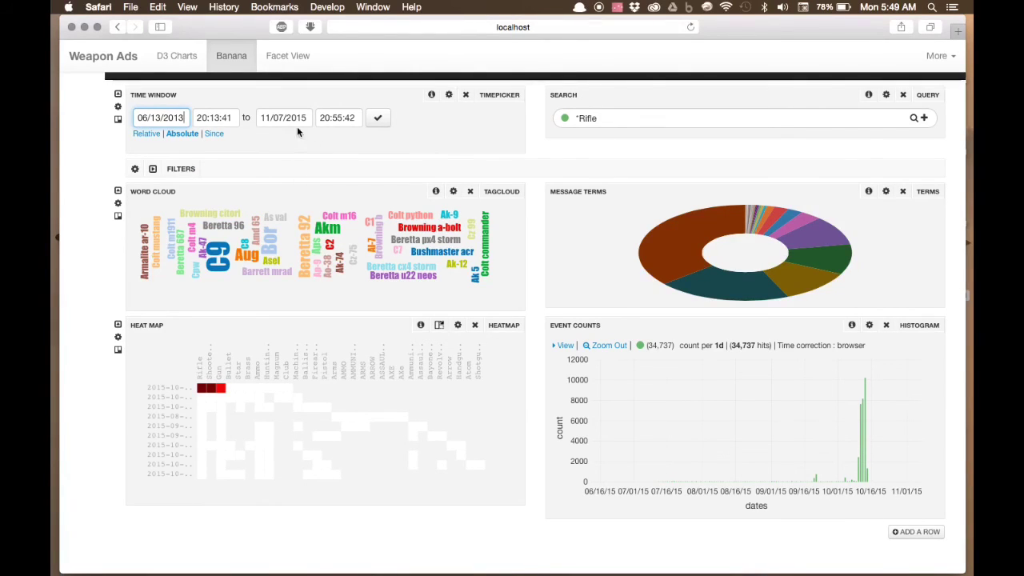
{"action": "left_click", "coordinate": [384, 122]}
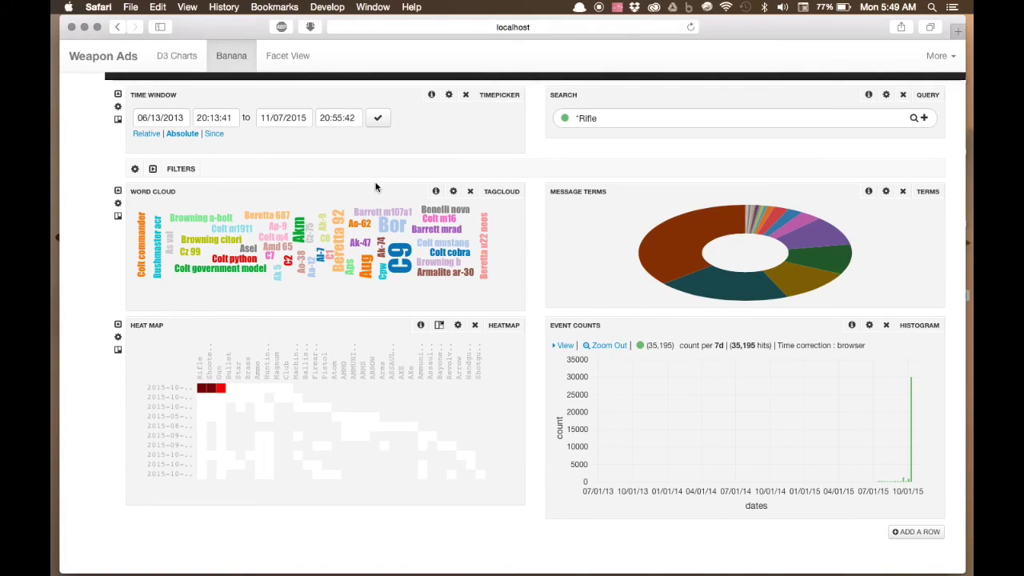
Open the Facet View and look through the first page of results for the gun show query
{"action": "scroll", "coordinate": [389, 209], "scroll_direction": "up", "scroll_amount": 2}
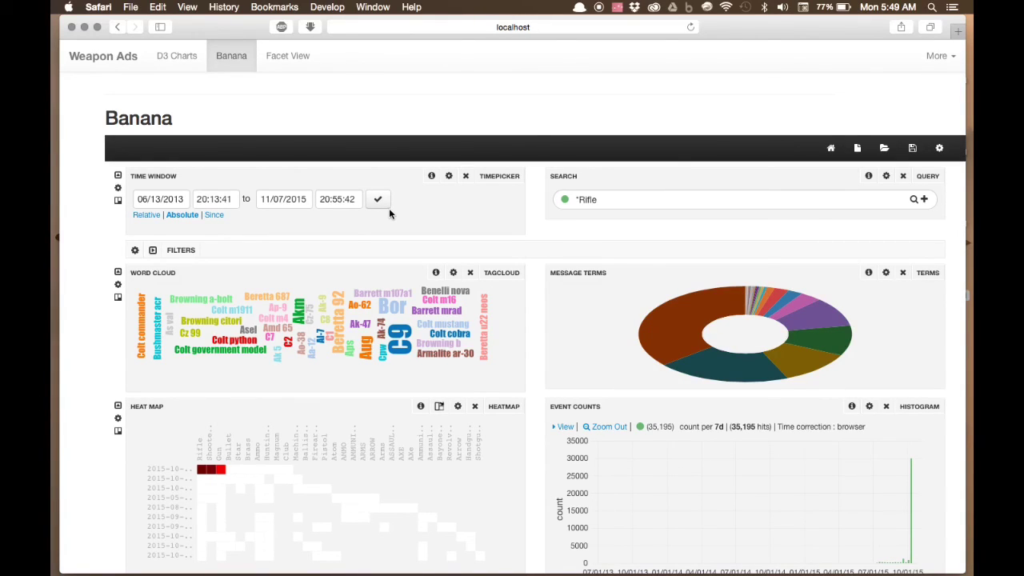
{"action": "left_click", "coordinate": [239, 99]}
{"action": "left_click", "coordinate": [281, 56]}
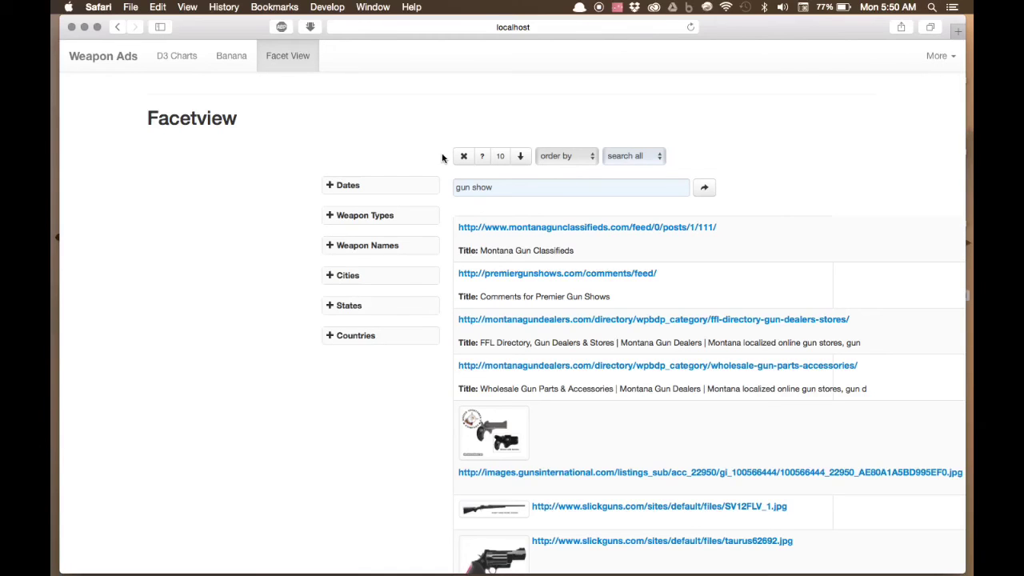
{"action": "scroll", "coordinate": [442, 158], "scroll_direction": "down", "scroll_amount": 5}
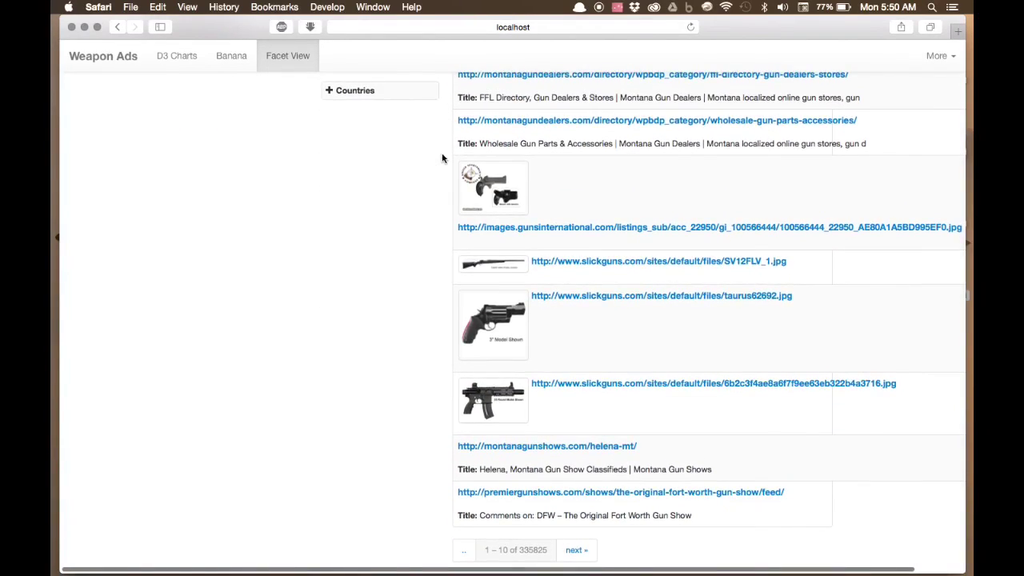
{"action": "scroll", "coordinate": [443, 158], "scroll_direction": "up", "scroll_amount": 5}
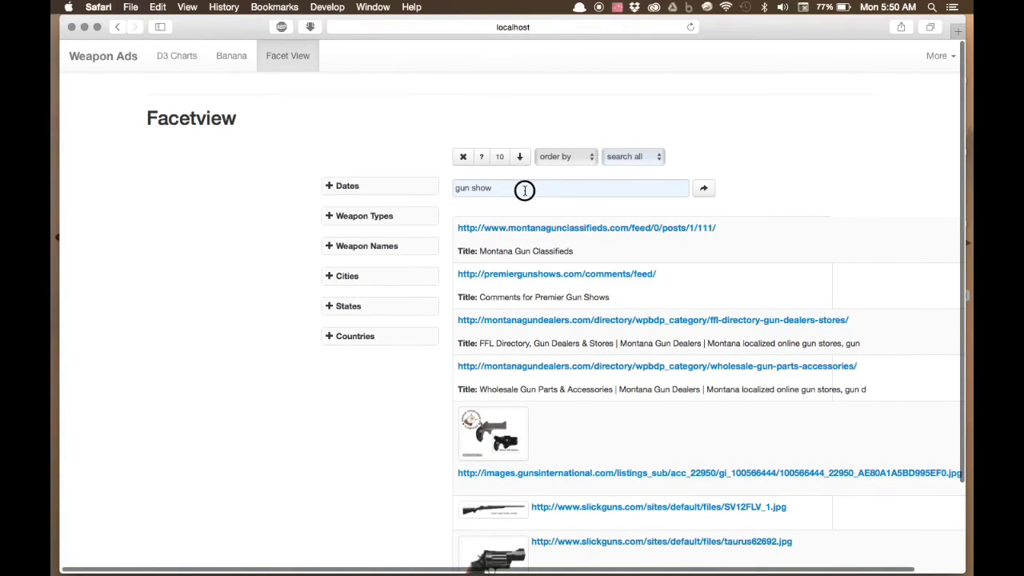
Expand the Dates facet and filter the gun show results by the date 2014-06-24T06:13:28Z
{"action": "left_click", "coordinate": [524, 189]}
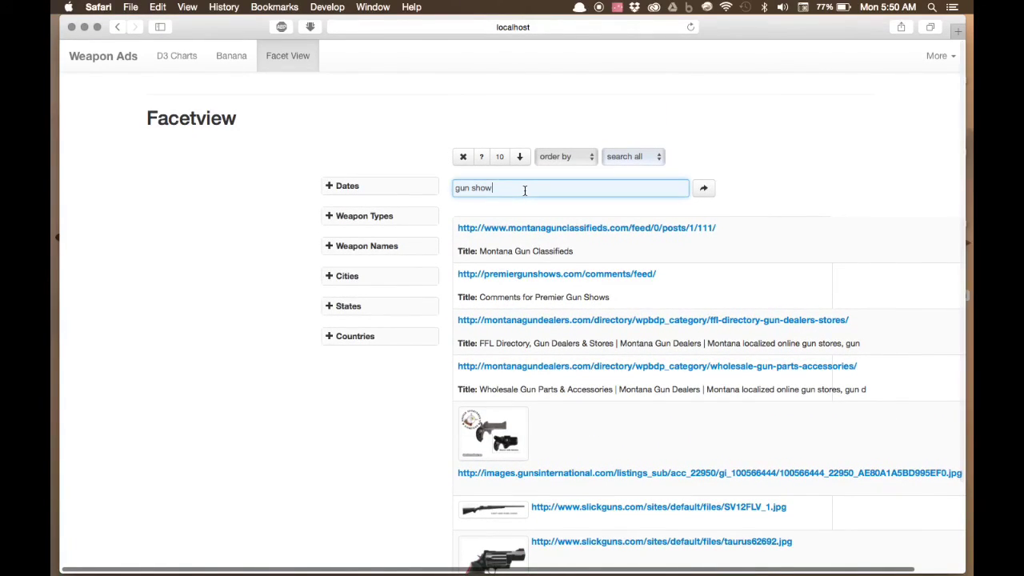
{"action": "left_click", "coordinate": [421, 158]}
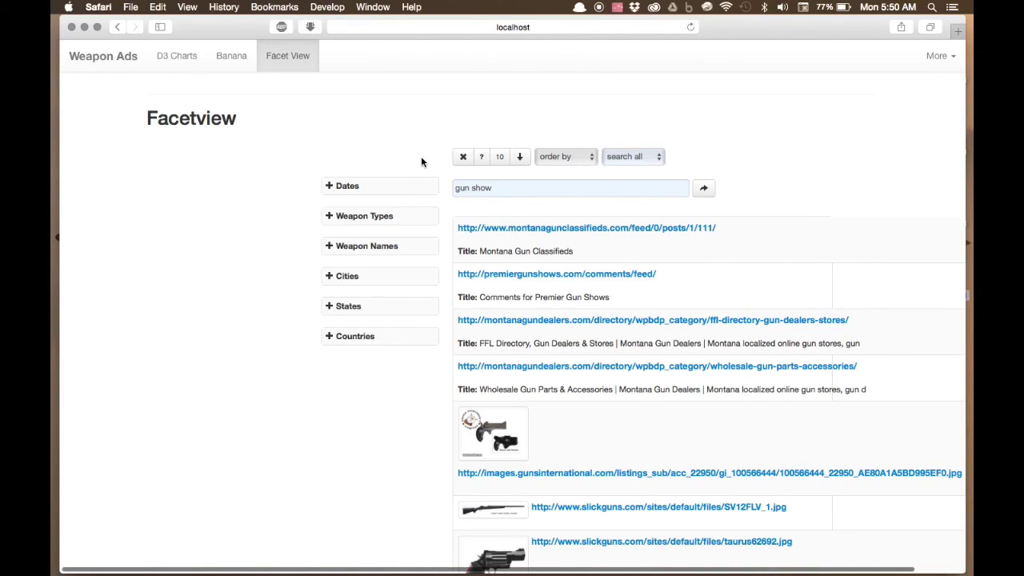
{"action": "left_click", "coordinate": [353, 191]}
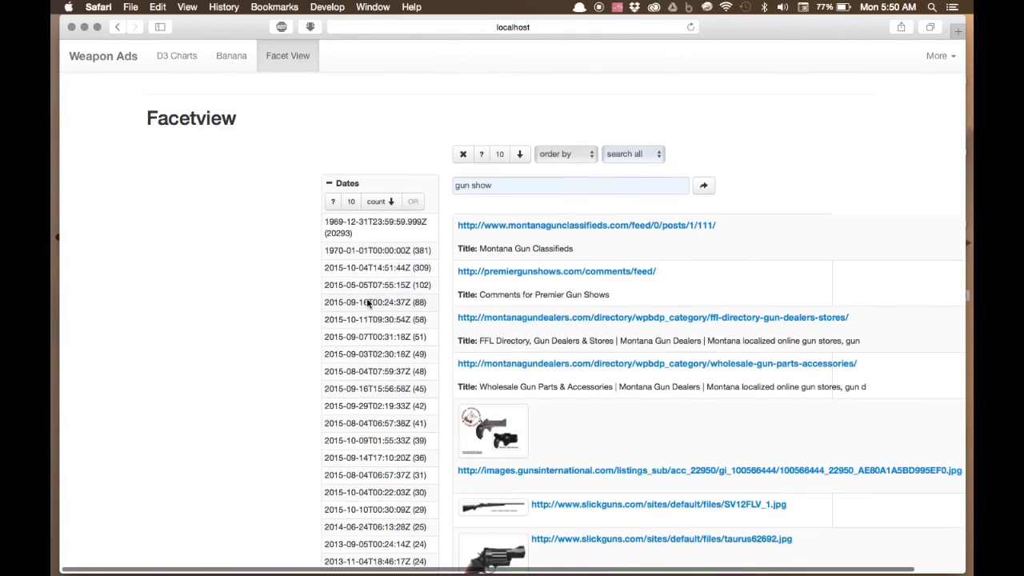
{"action": "scroll", "coordinate": [366, 299], "scroll_direction": "down", "scroll_amount": 3}
{"action": "left_click", "coordinate": [367, 308]}
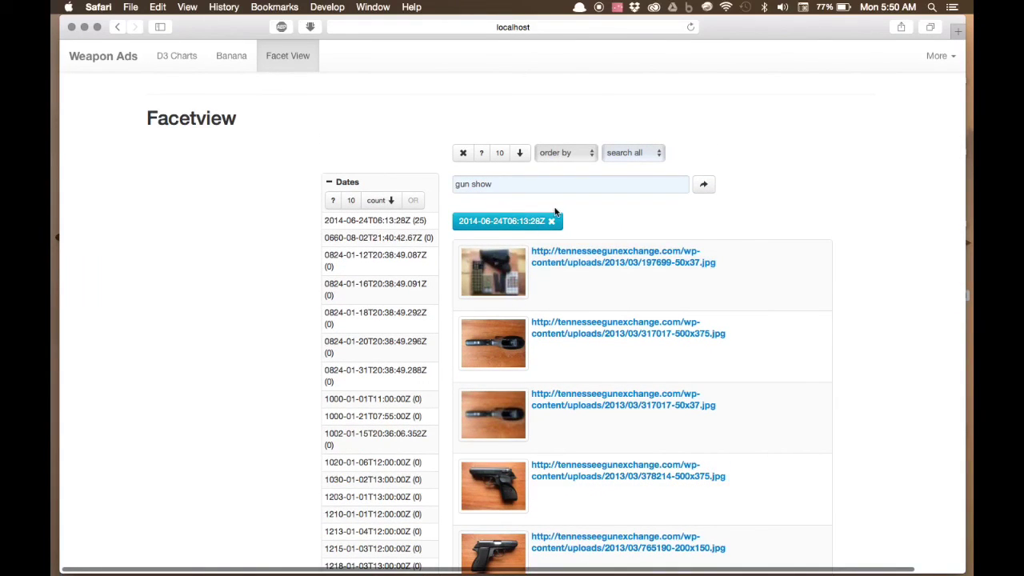
Replace the date filter with the Ammo filter from the Weapon Types facet, leaving both facets collapsed
{"action": "left_click", "coordinate": [551, 221]}
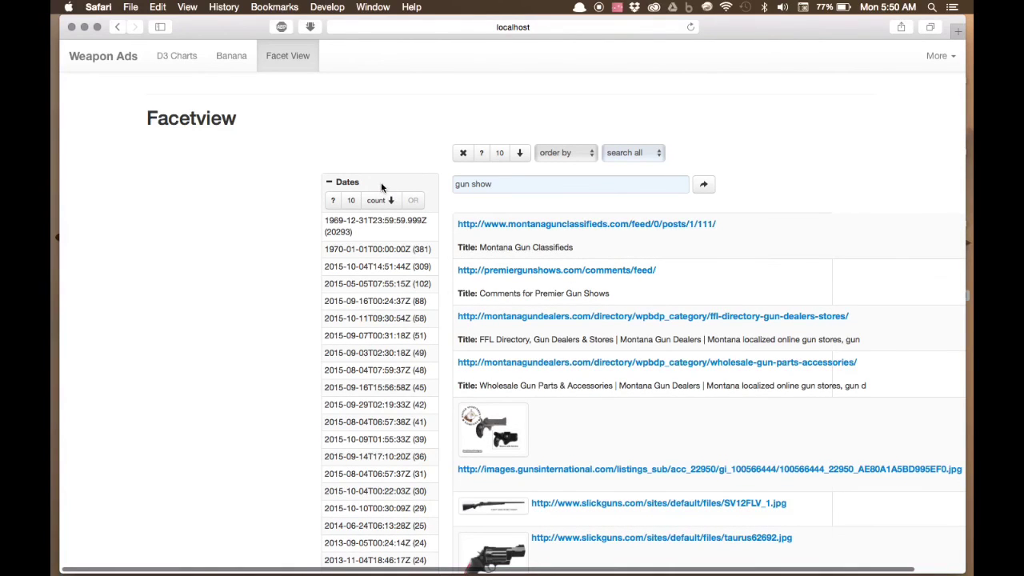
{"action": "left_click", "coordinate": [345, 182]}
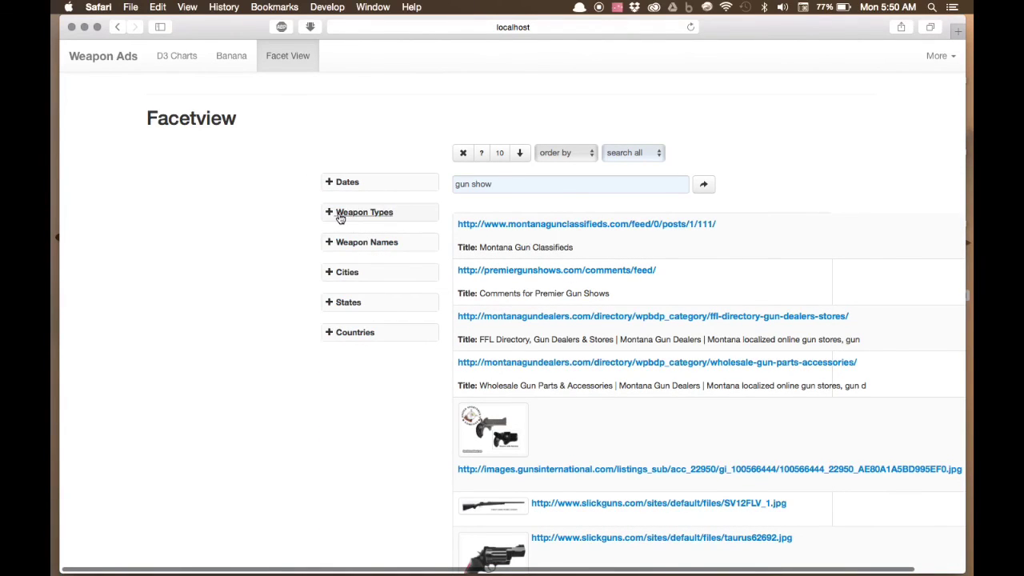
{"action": "left_click", "coordinate": [333, 214]}
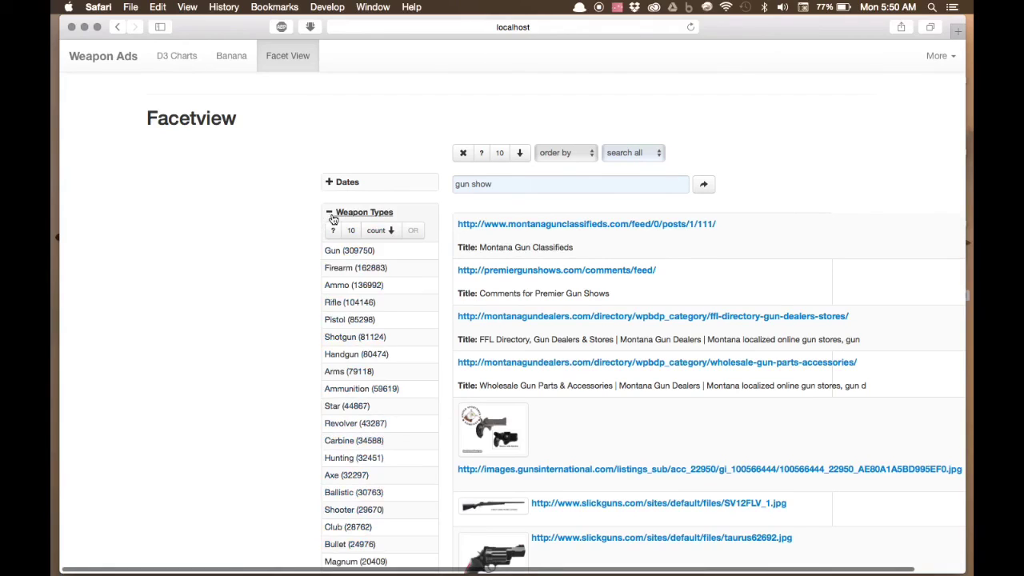
{"action": "left_click", "coordinate": [339, 284]}
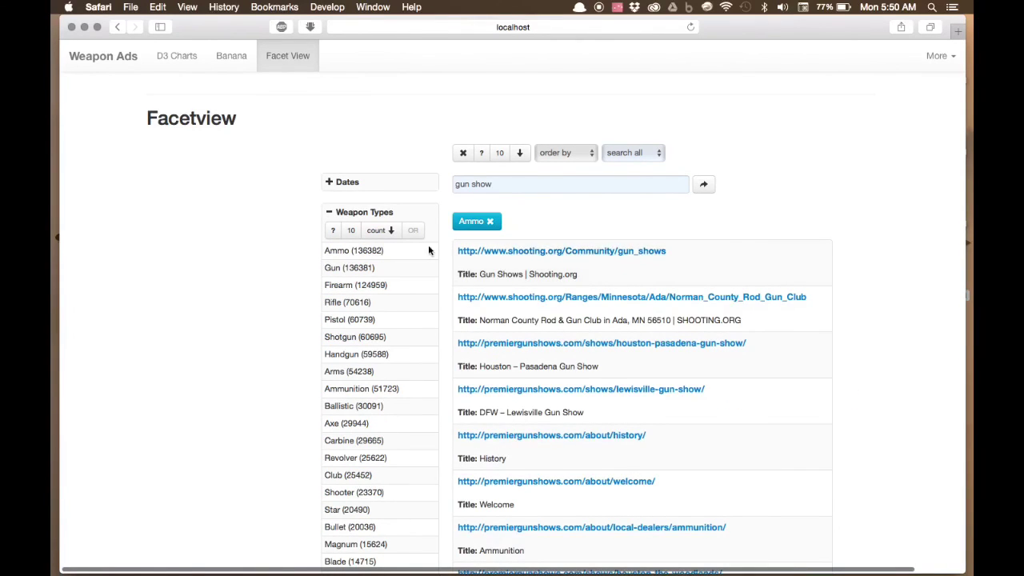
{"action": "left_click", "coordinate": [336, 217]}
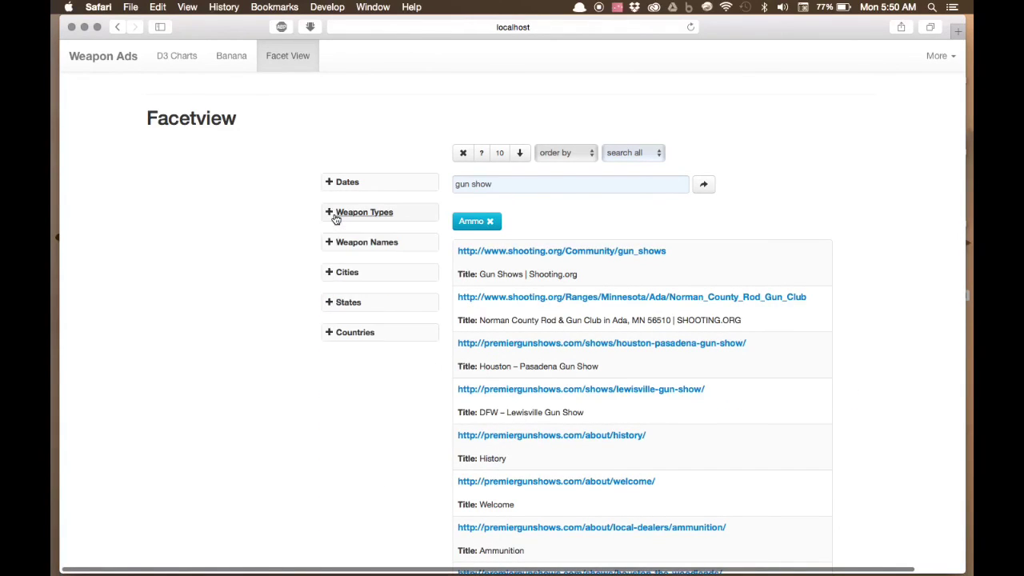
View the list in the Cities facet, collapse it again and remove the Ammo filter from the results
{"action": "left_click", "coordinate": [332, 273]}
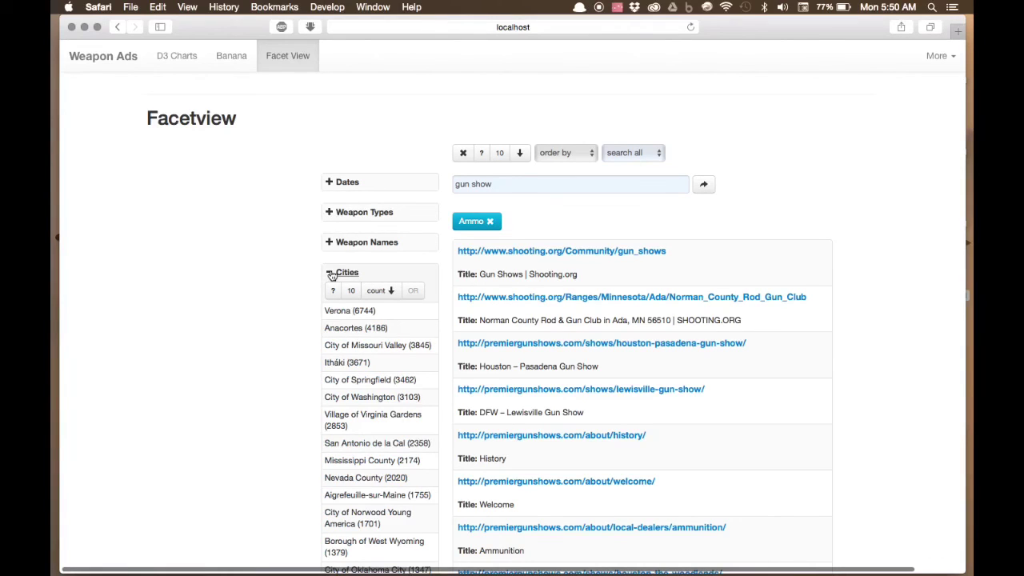
{"action": "left_click", "coordinate": [332, 273]}
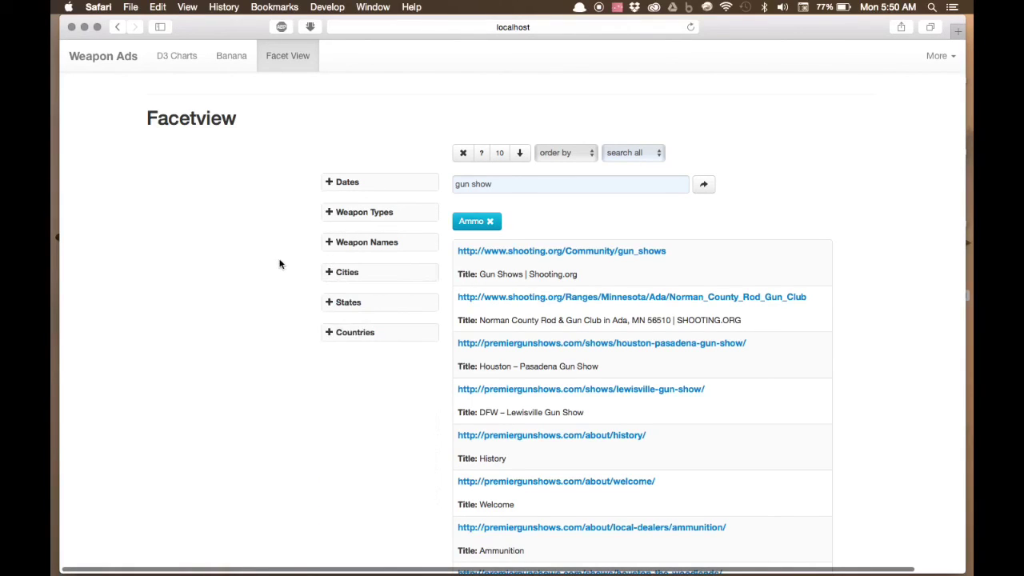
{"action": "left_click", "coordinate": [490, 222]}
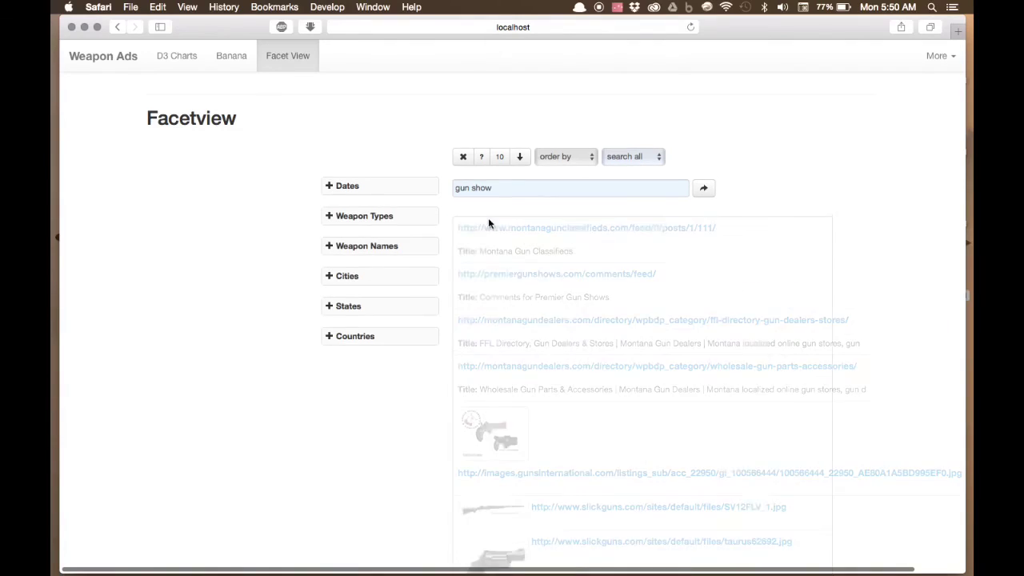
Shorten the search query to gun sh and complete it again as gun show to refresh the results
{"action": "scroll", "coordinate": [269, 288], "scroll_direction": "down", "scroll_amount": 2}
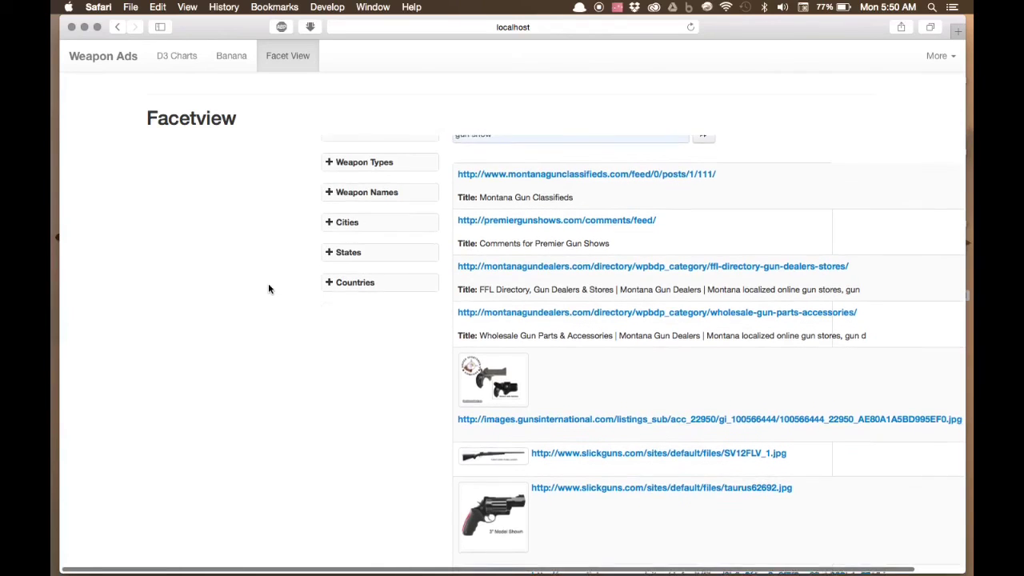
{"action": "scroll", "coordinate": [268, 289], "scroll_direction": "up", "scroll_amount": 3}
{"action": "scroll", "coordinate": [268, 289], "scroll_direction": "down", "scroll_amount": 1}
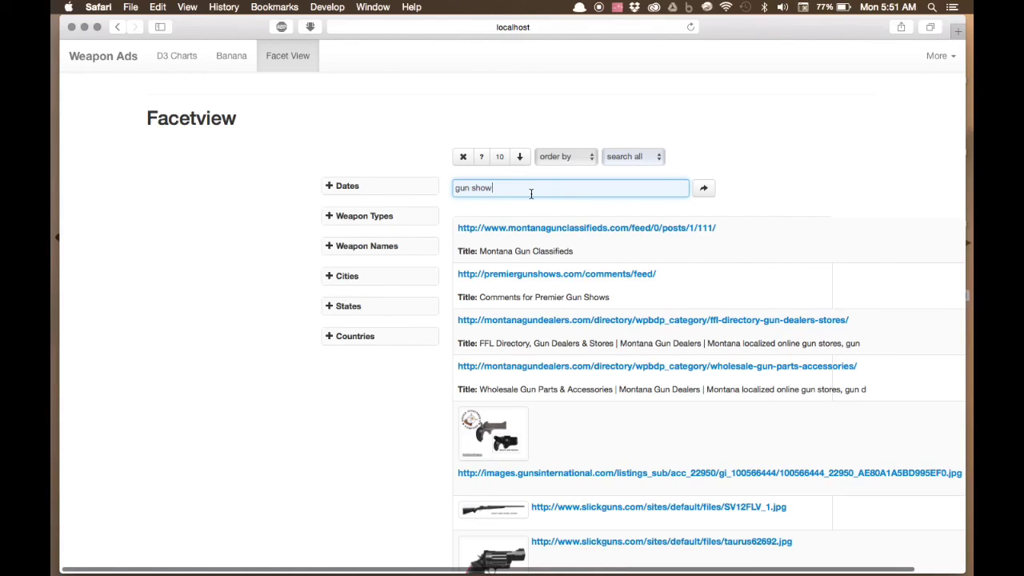
{"action": "key", "text": "BackSpace"}
{"action": "key", "text": "BackSpace"}
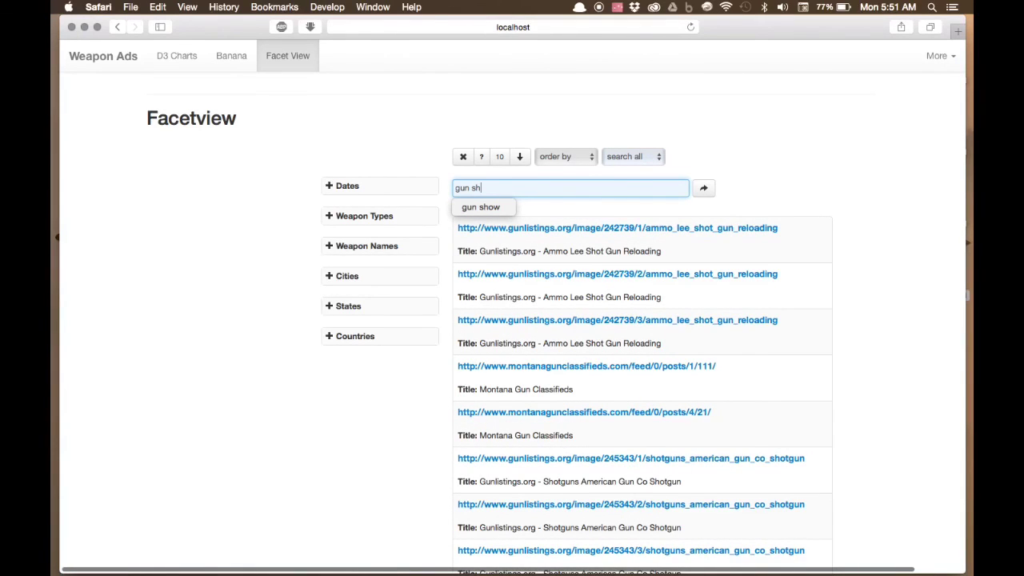
{"action": "type", "text": "ow"}
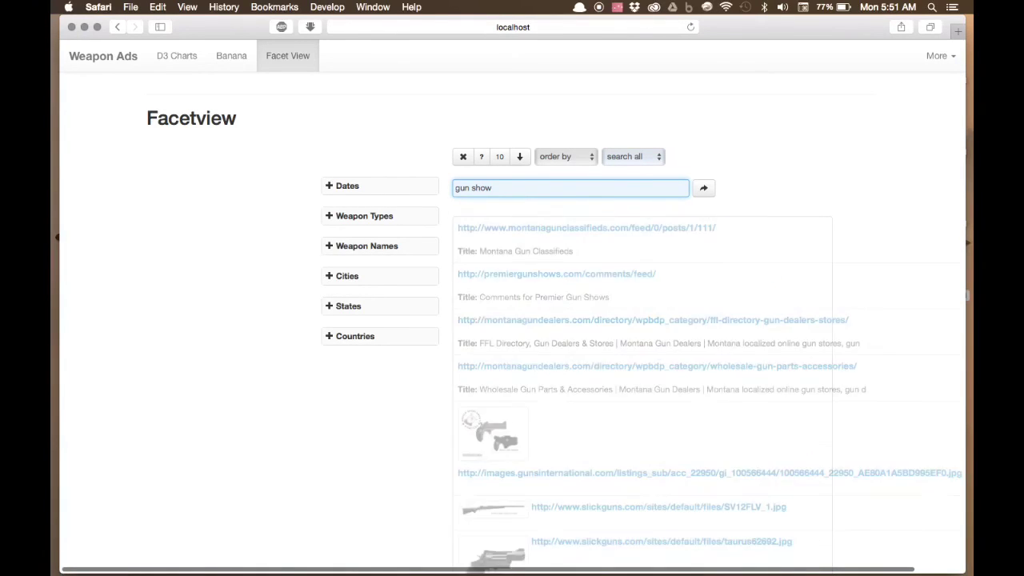